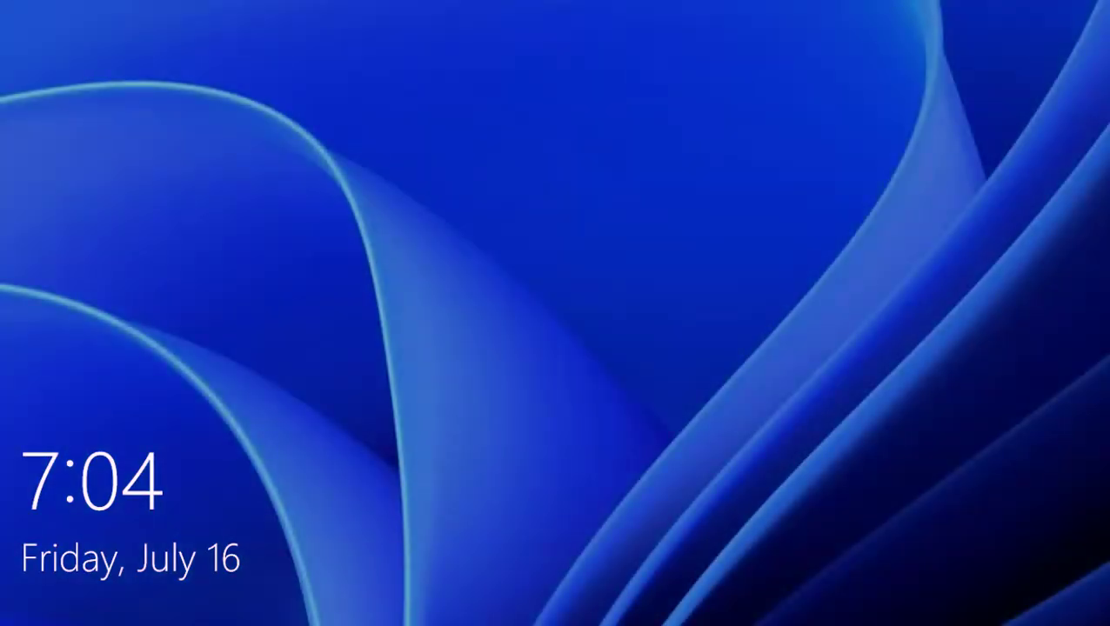
Step: Dismiss the lock screen and sign in to Windows with the account password
key(Return)
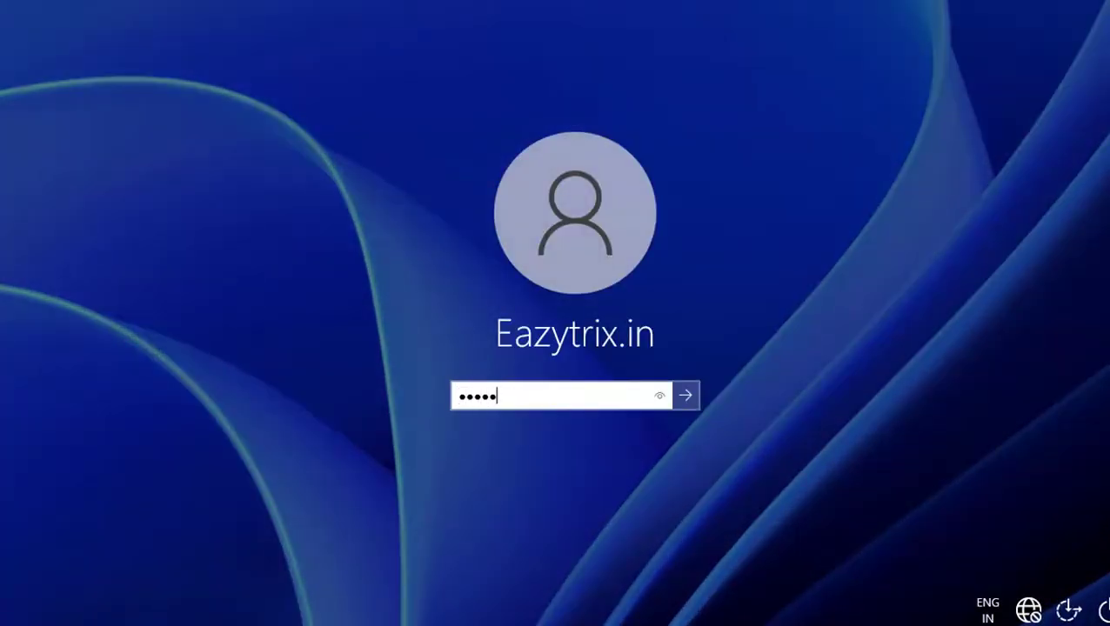
key(Return)
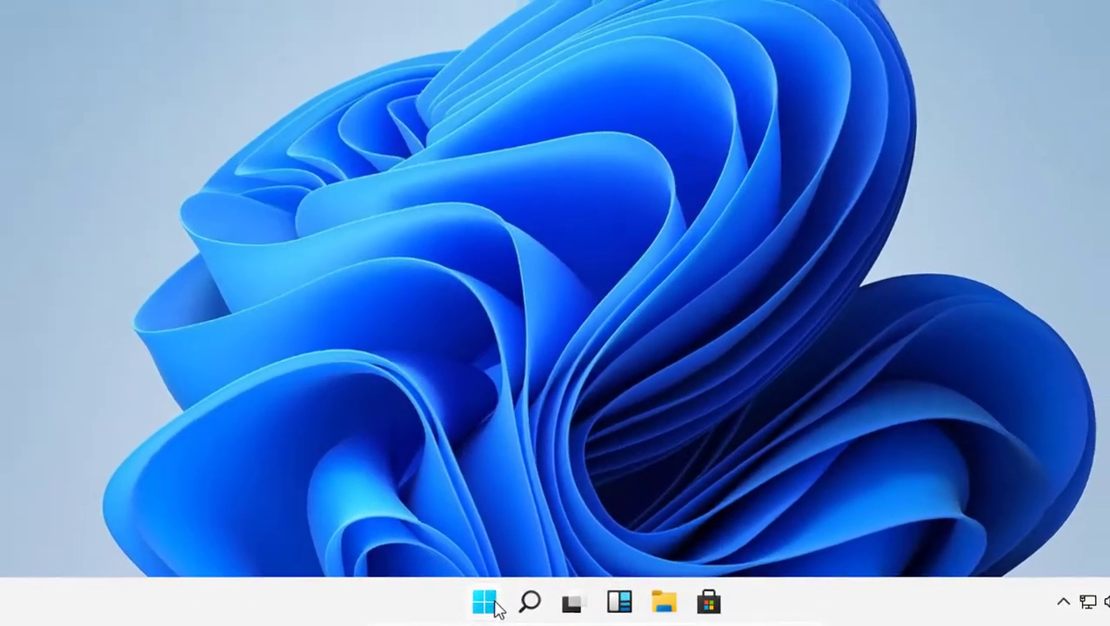
Step: Examine the Start menu's full list of installed apps down to its end, return to the pinned apps and close the menu
click(480, 600)
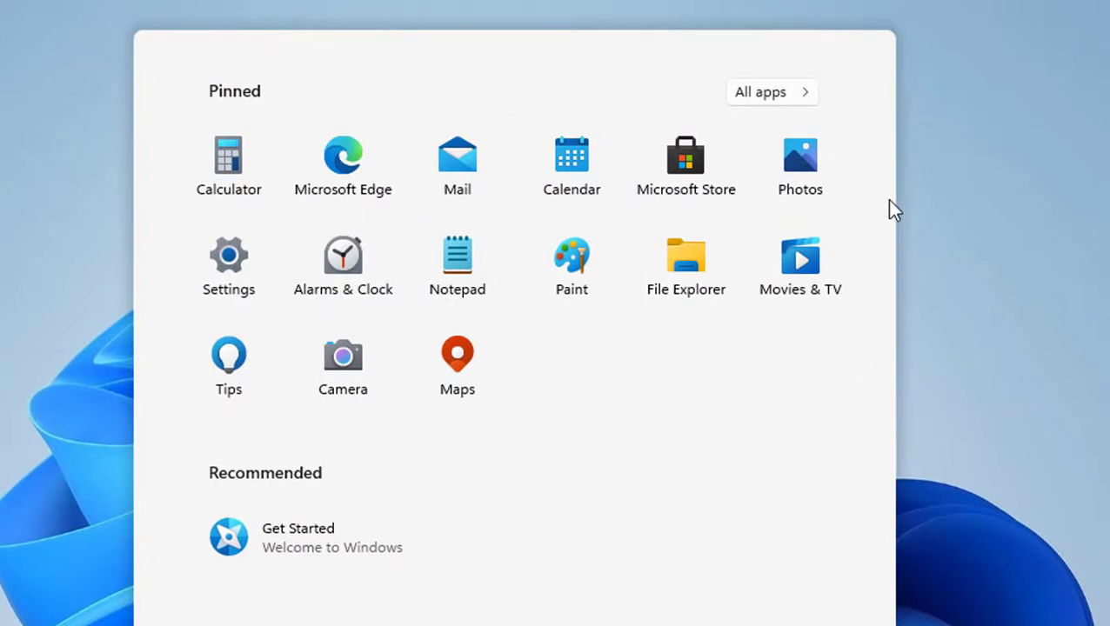
click(779, 92)
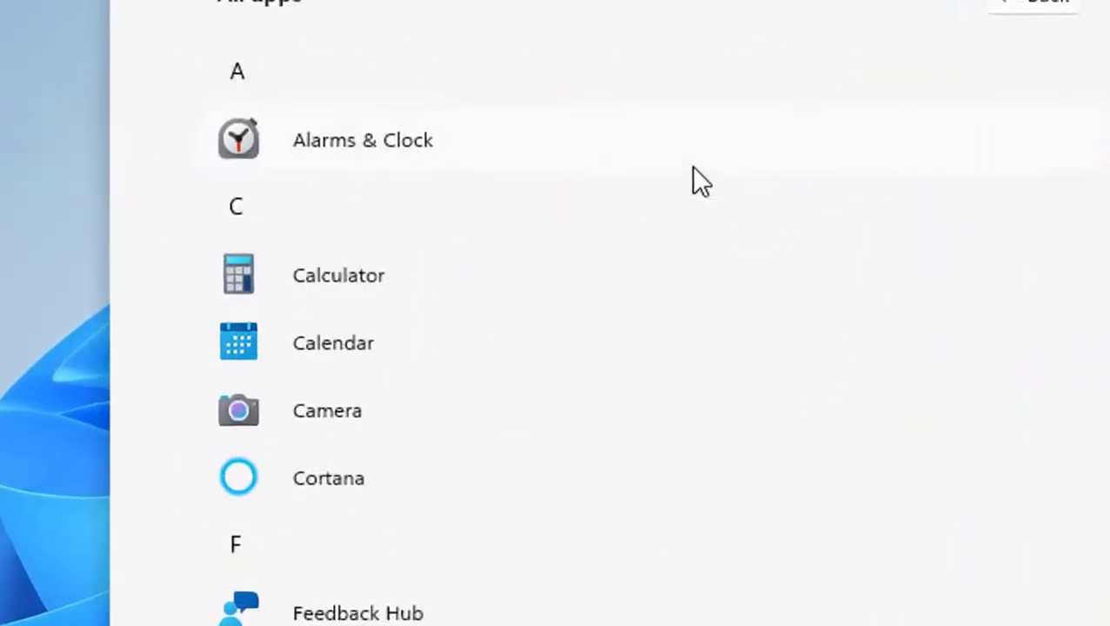
scroll(691, 165, down, 10)
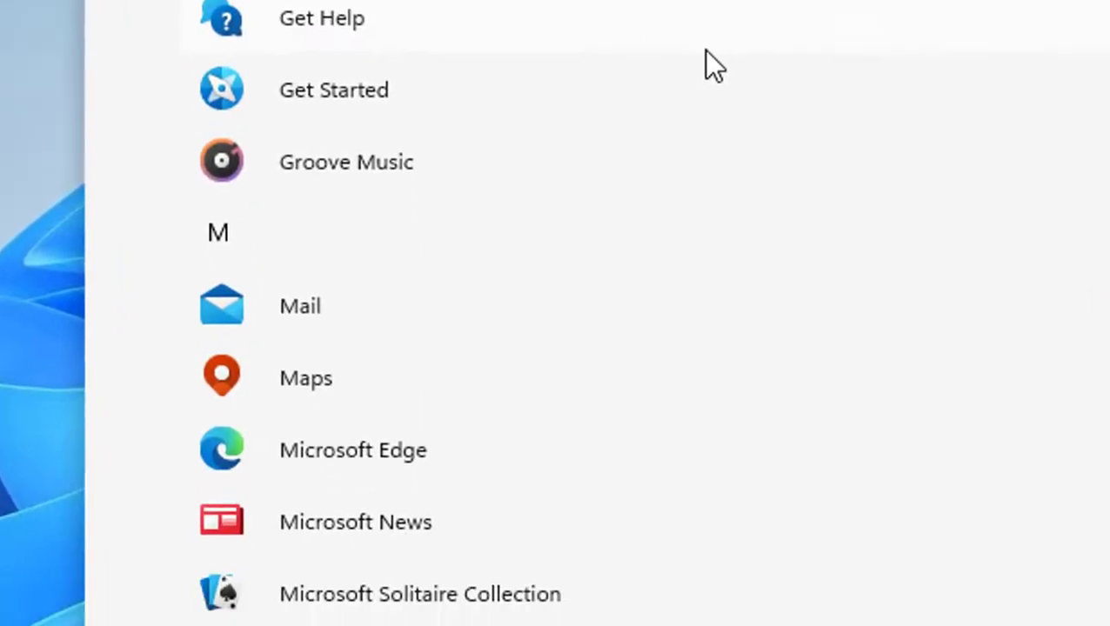
scroll(702, 50, down, 5)
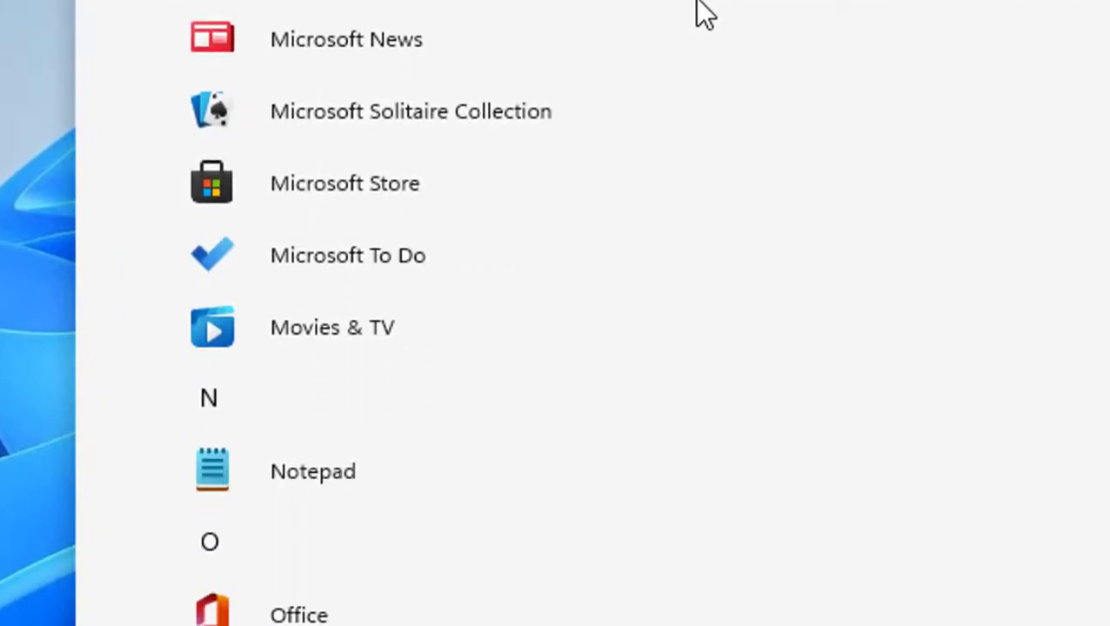
scroll(702, 13, down, 10)
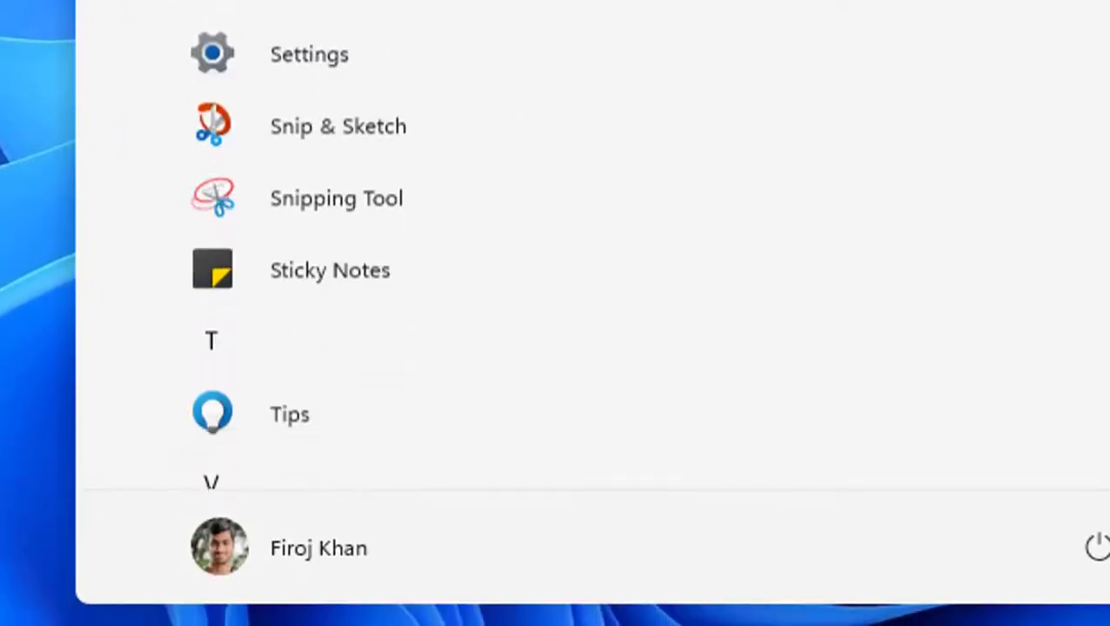
scroll(609, 244, down, 8)
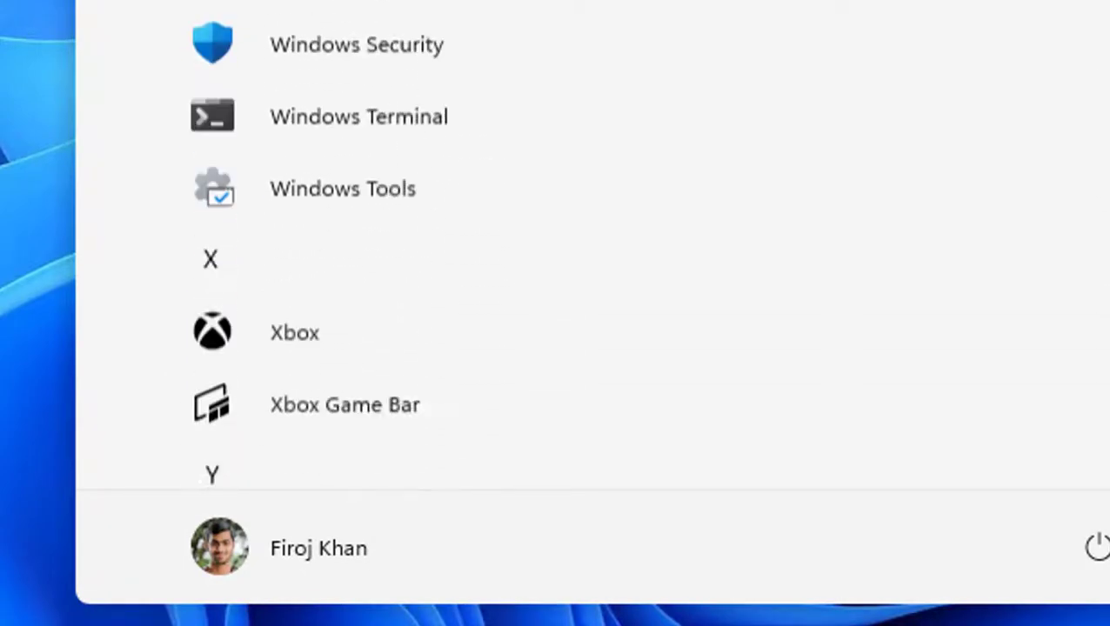
scroll(609, 261, down, 2)
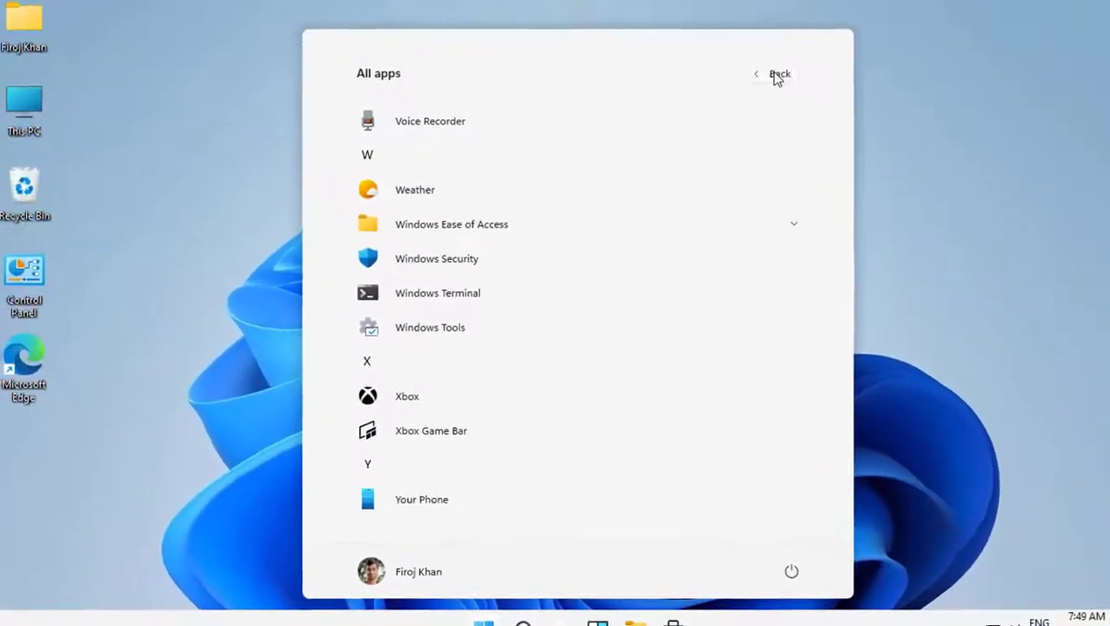
click(776, 76)
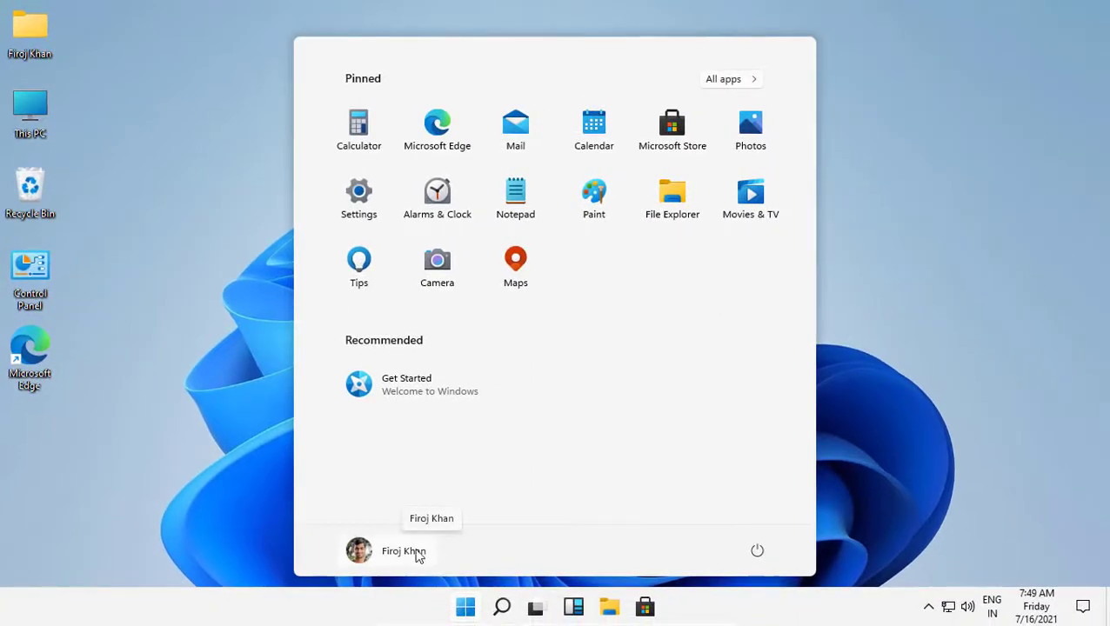
click(465, 609)
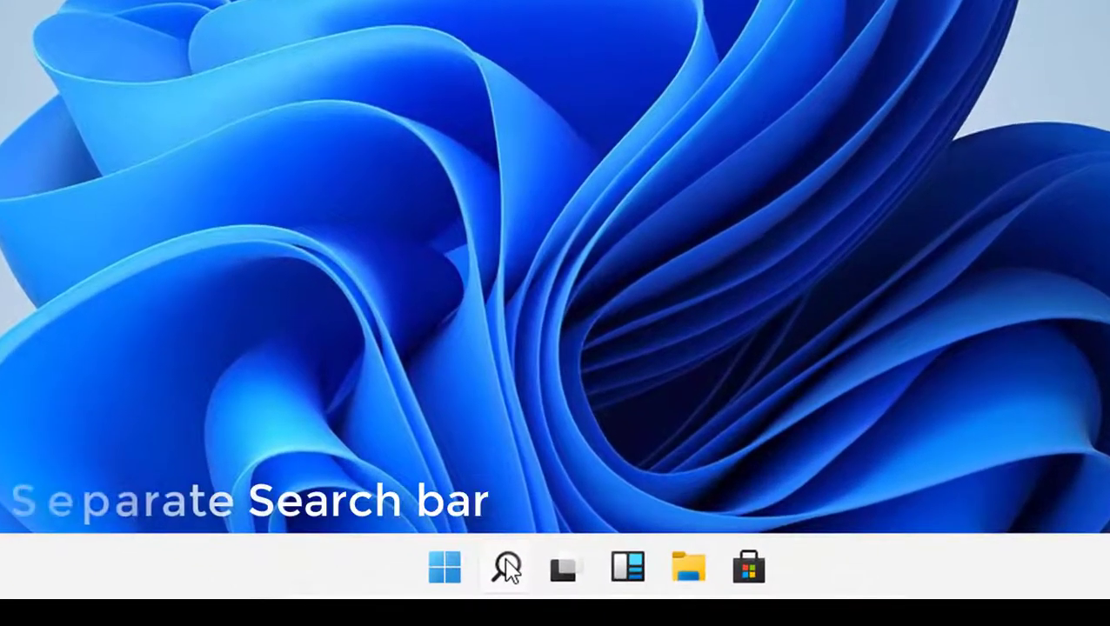
Step: Search Windows for "sett", open the Settings app from the results and close its window
click(506, 574)
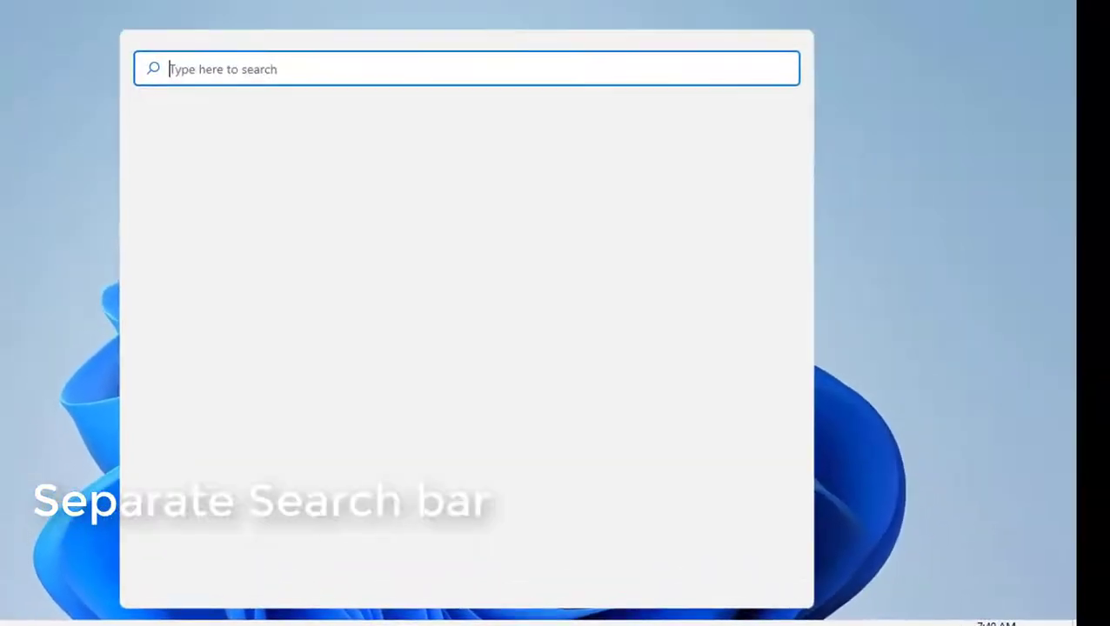
text(s)
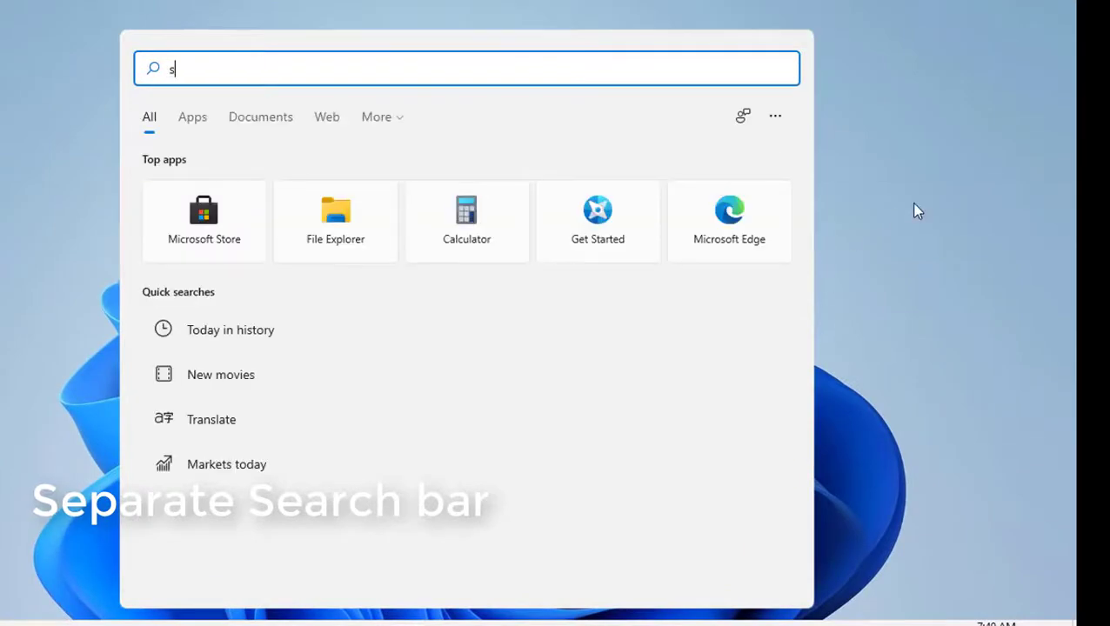
text(ett)
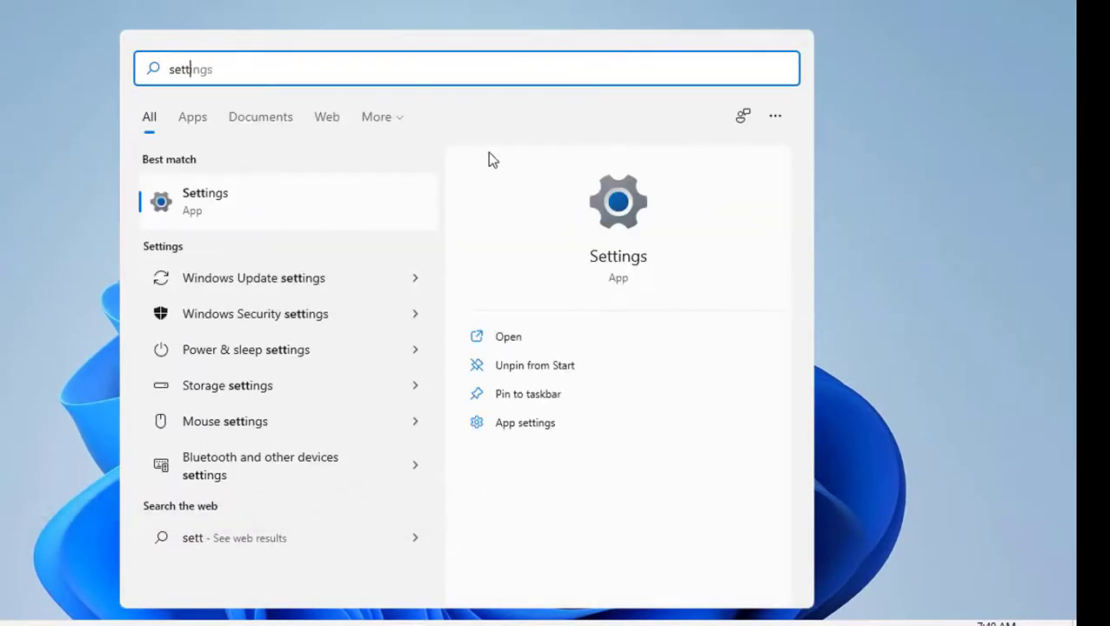
click(203, 204)
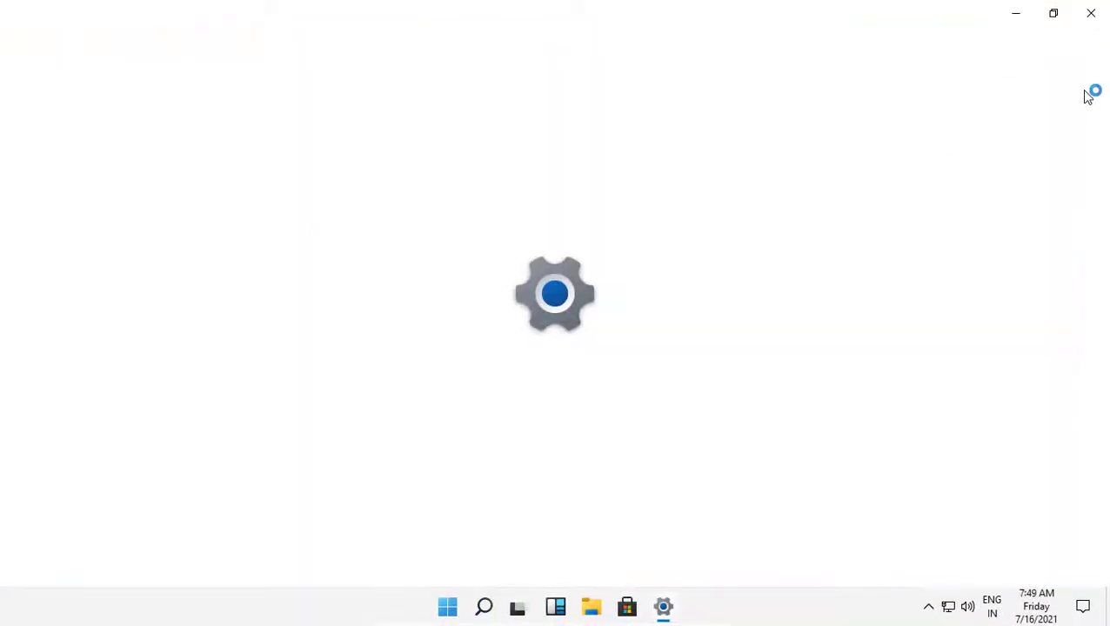
click(1092, 15)
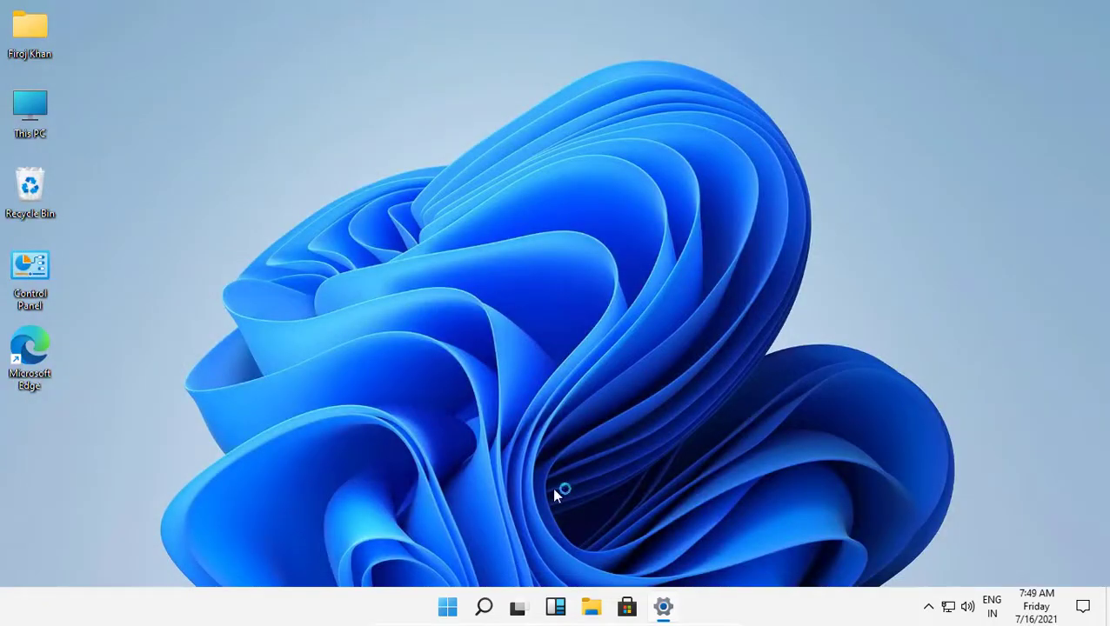
Step: Search Windows for "Windows 11", open its web results in the browser and close the browser window
click(502, 608)
text(Windo)
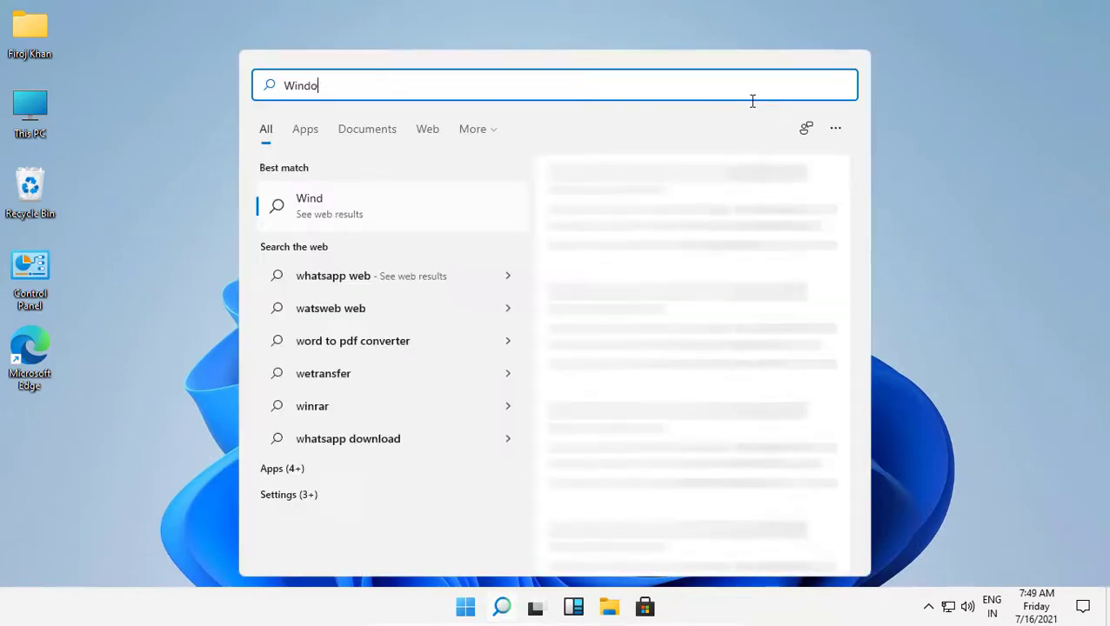
text(ws 11)
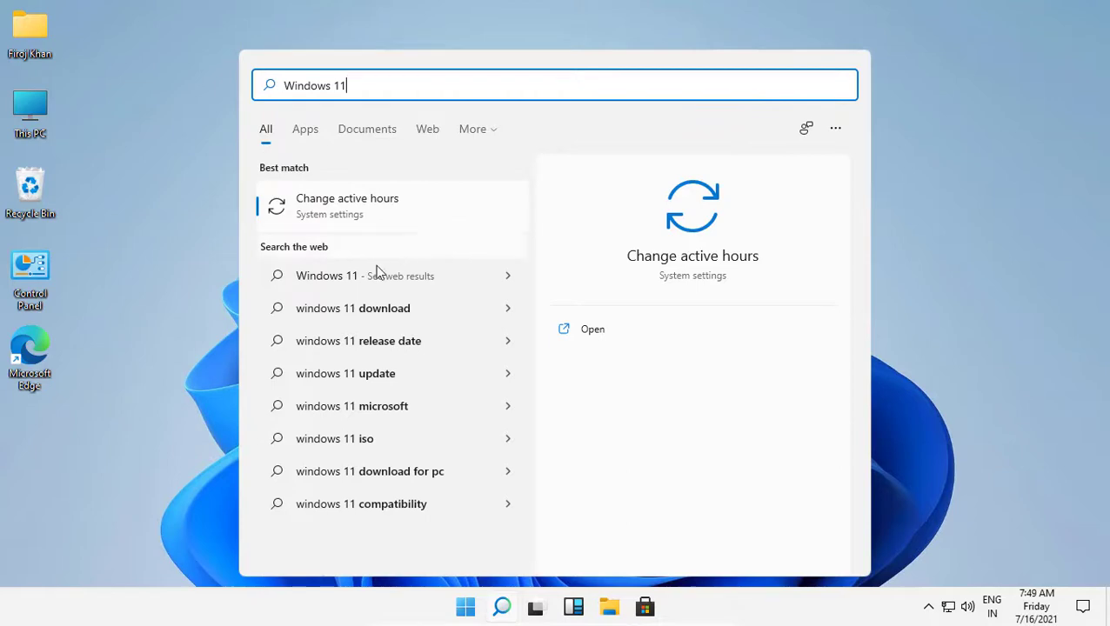
click(334, 280)
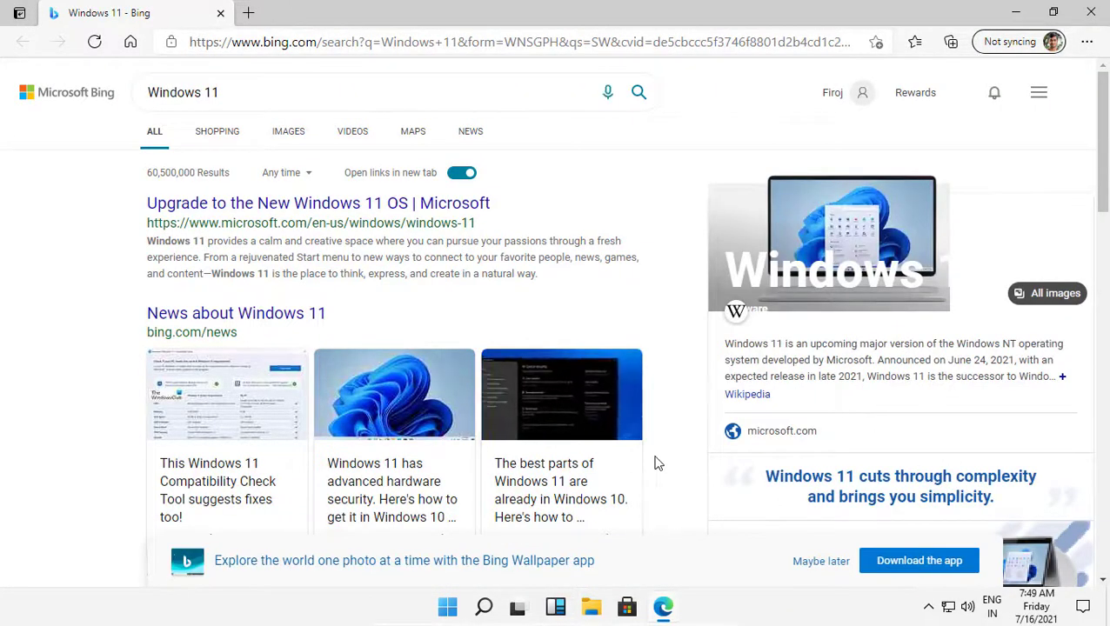
click(1090, 12)
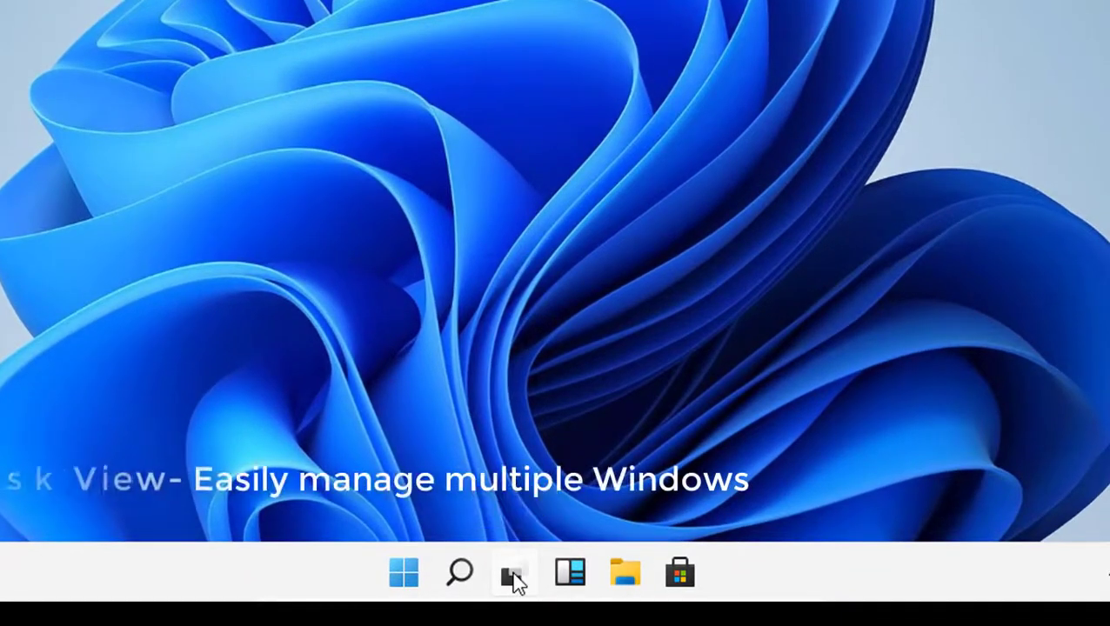
Step: Add a second virtual desktop in Task View and open This PC on it
click(514, 576)
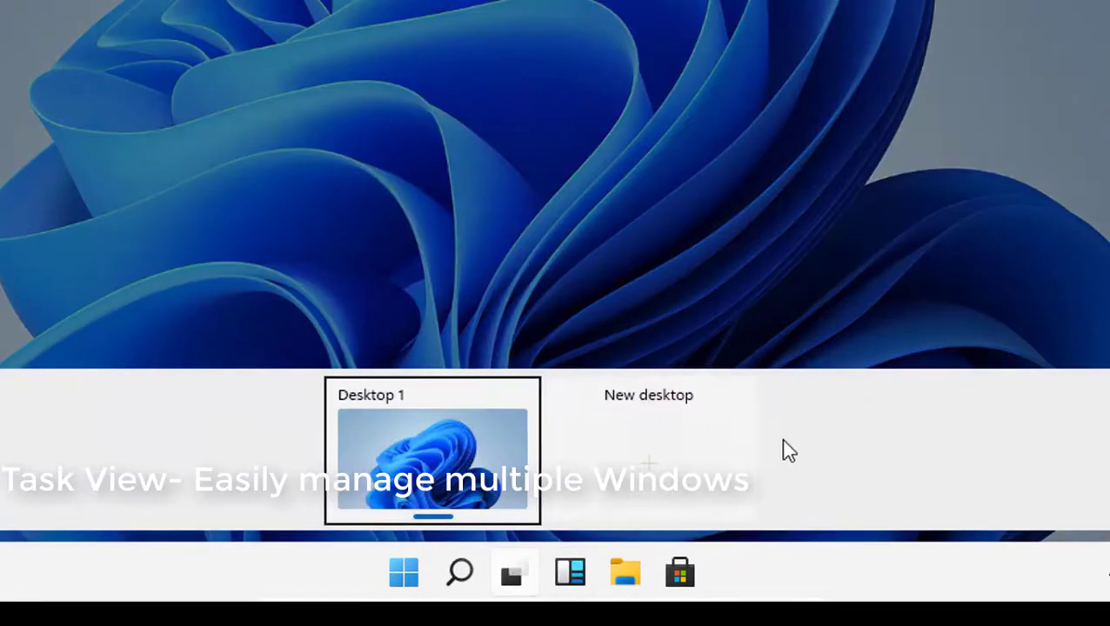
click(661, 458)
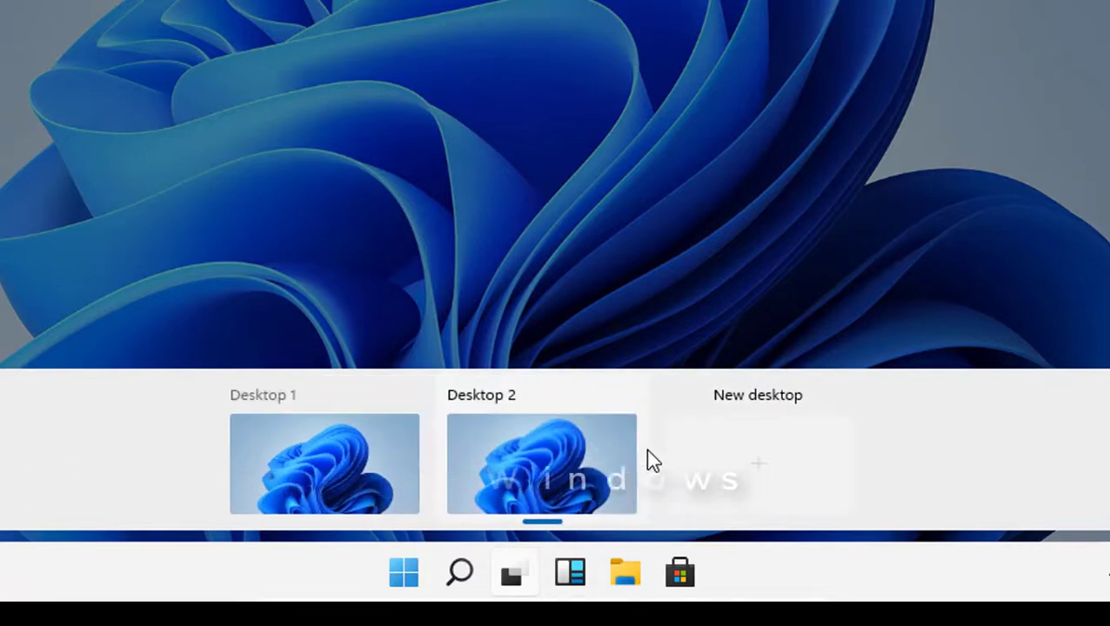
click(559, 459)
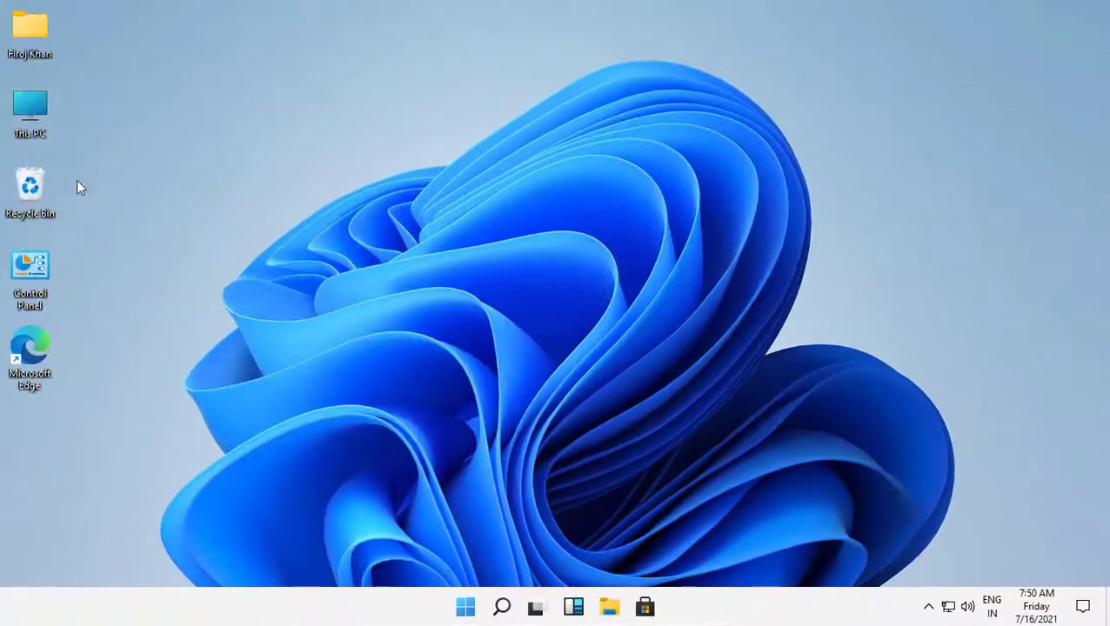
double_click(36, 110)
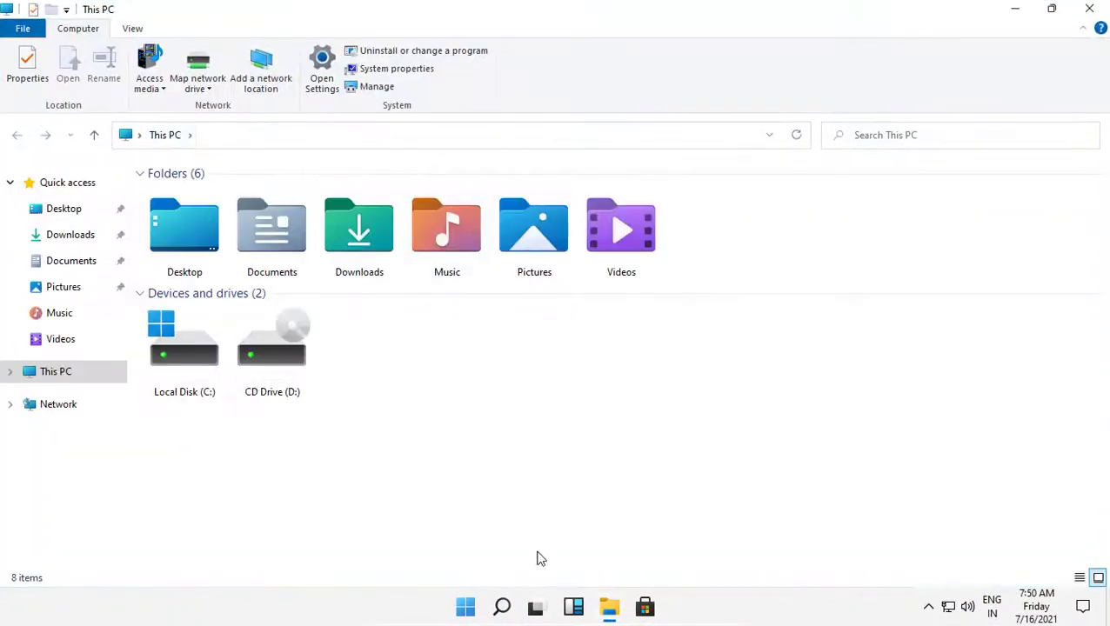
Step: Add a third virtual desktop and open the Favorites folder from the user's personal folder on it
click(538, 607)
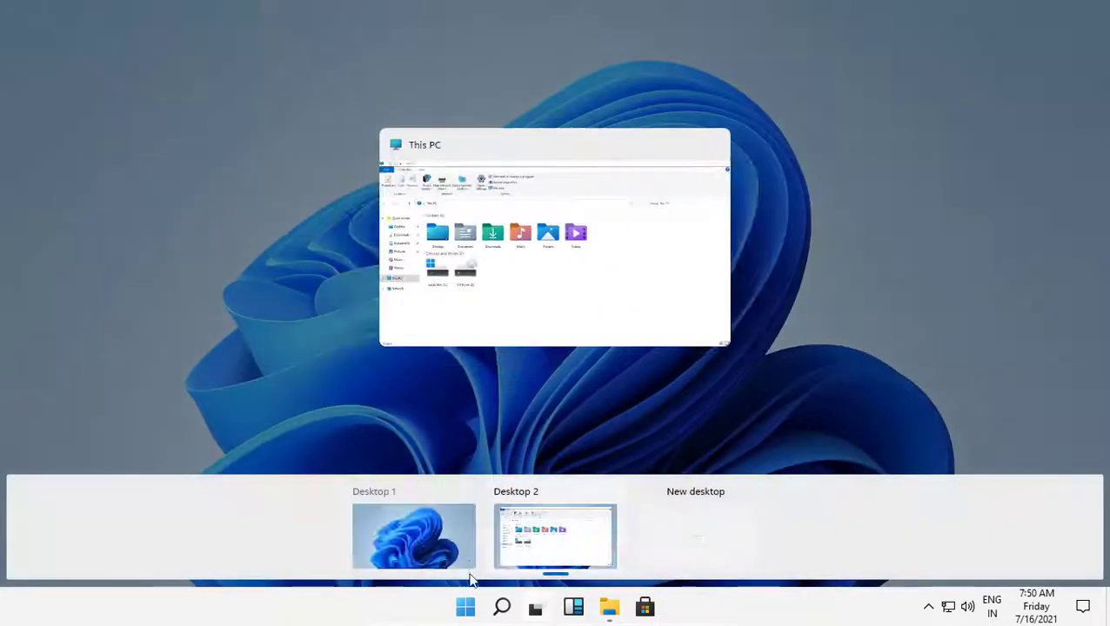
click(707, 533)
click(624, 526)
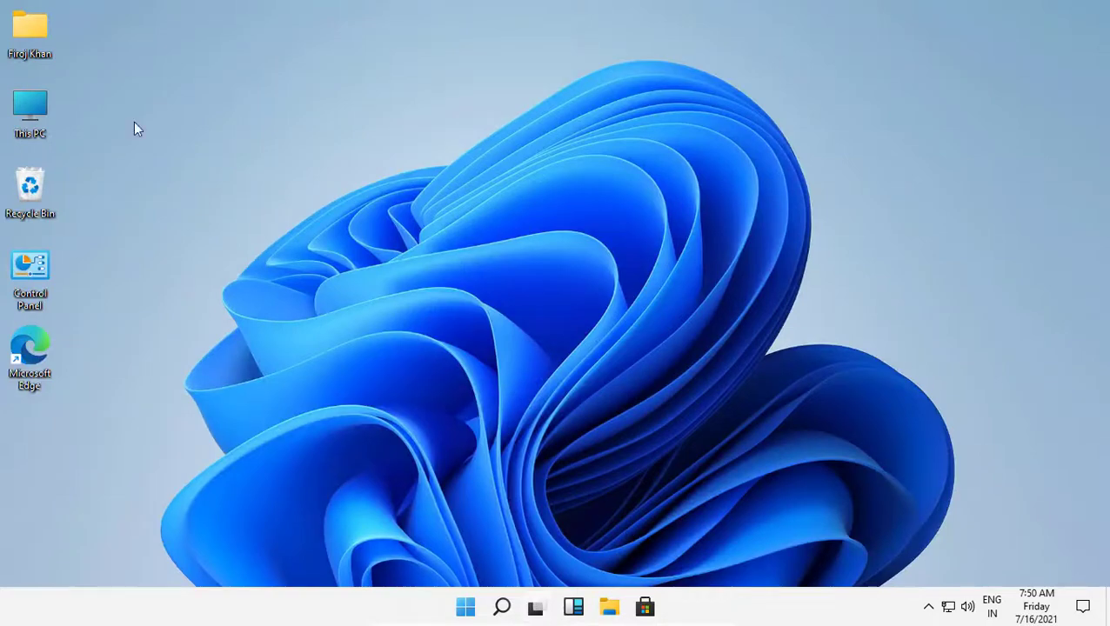
double_click(34, 30)
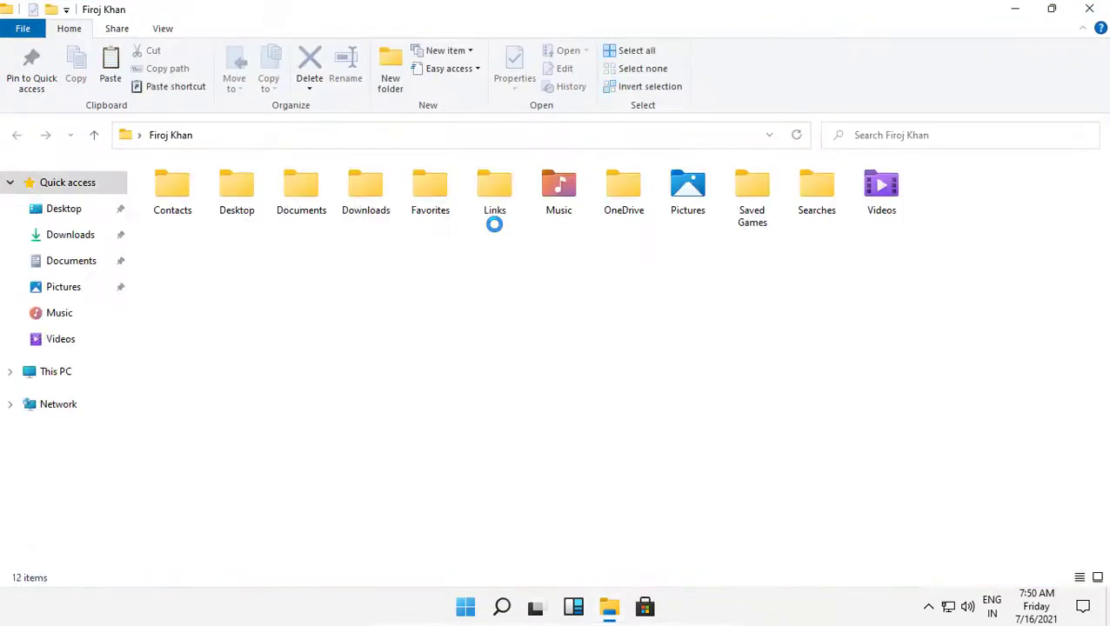
double_click(446, 185)
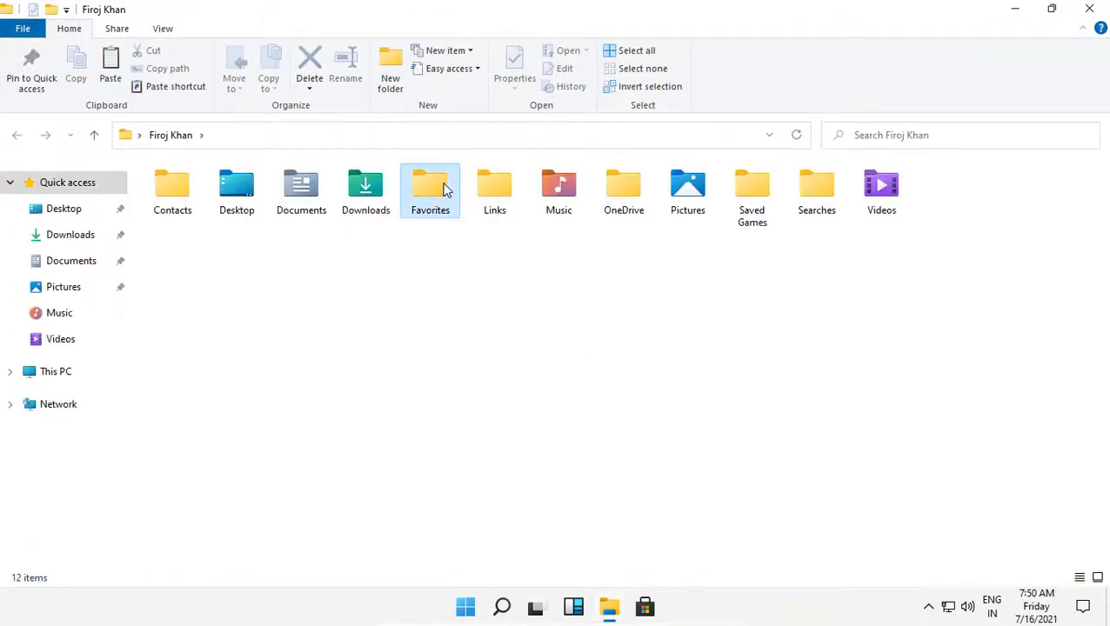
Step: Check the third desktop's window in Task View, then minimize the Favorites window
click(535, 608)
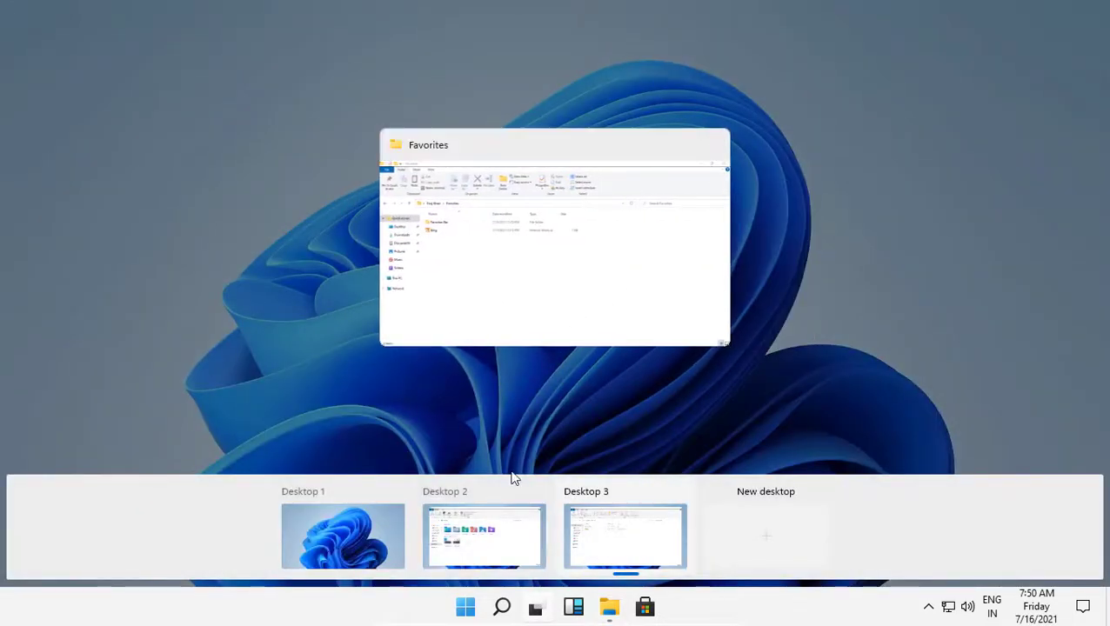
click(558, 283)
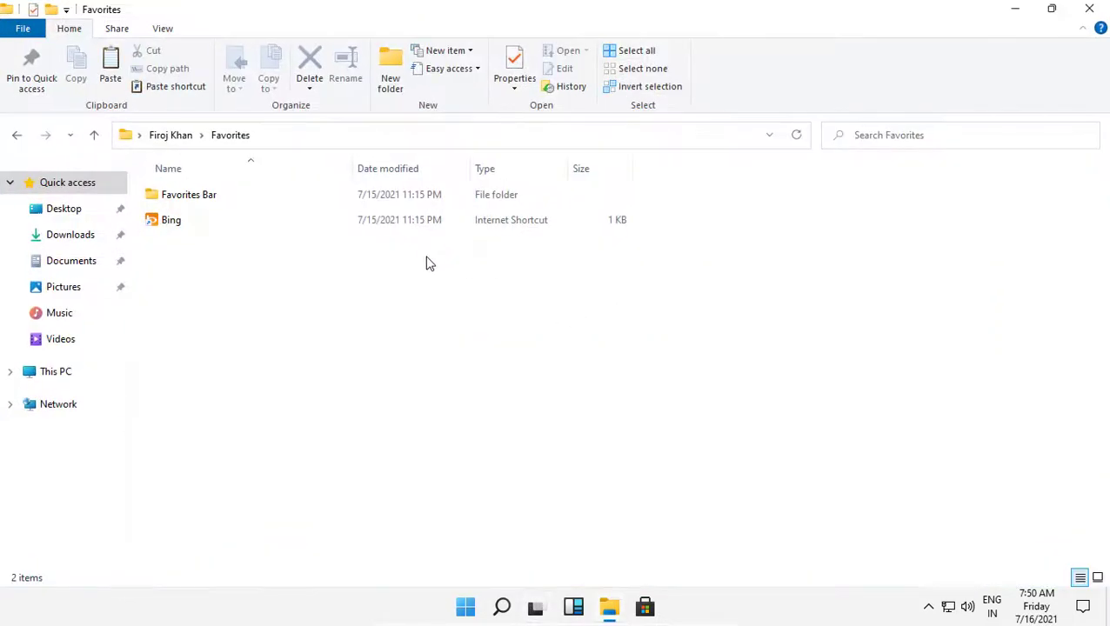
click(1014, 12)
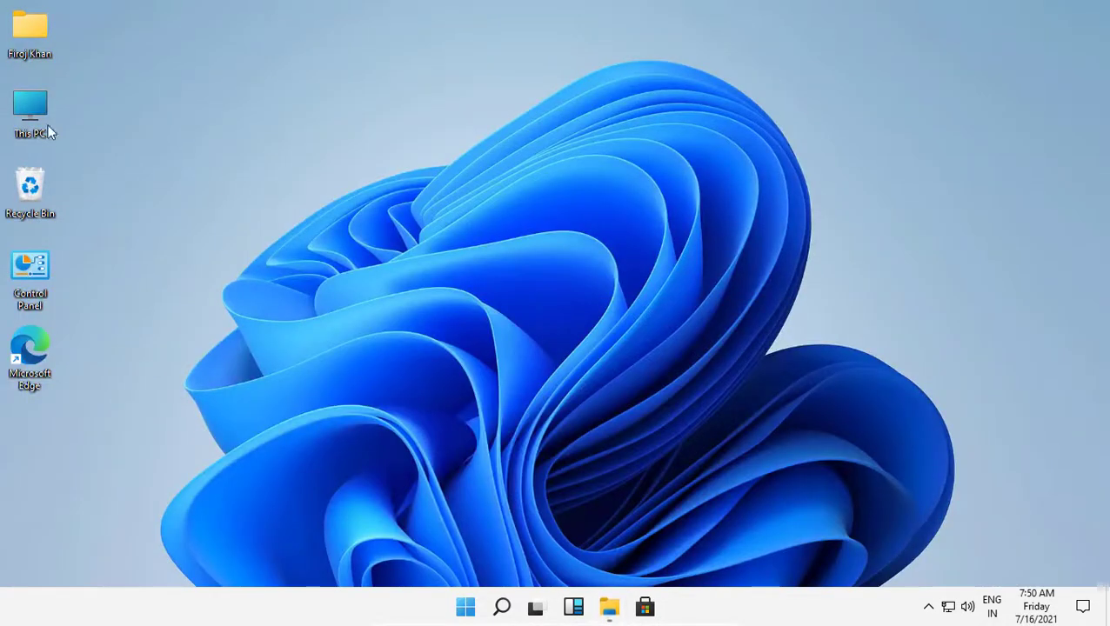
Step: Open Control Panel and the personal Videos folder on the third desktop, and show its open windows in Task View
double_click(27, 287)
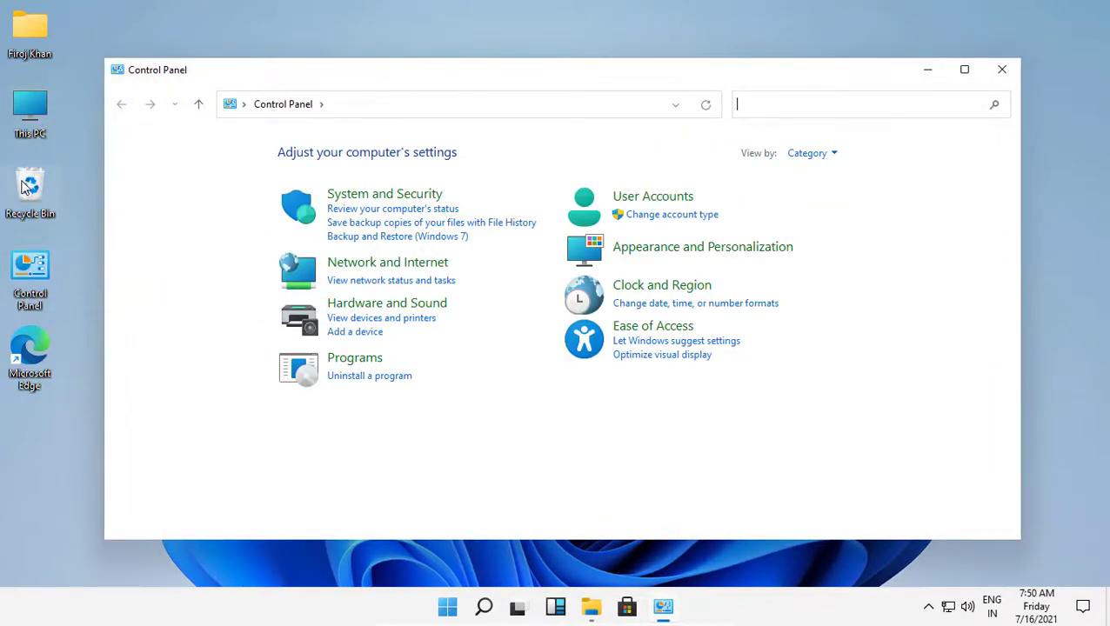
double_click(33, 31)
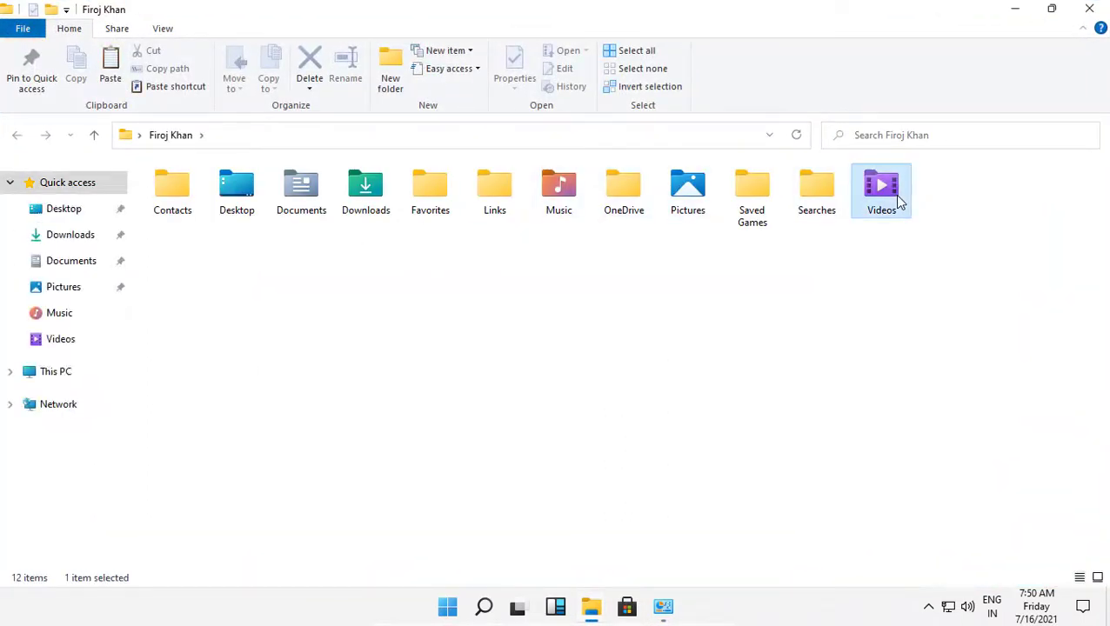
double_click(881, 191)
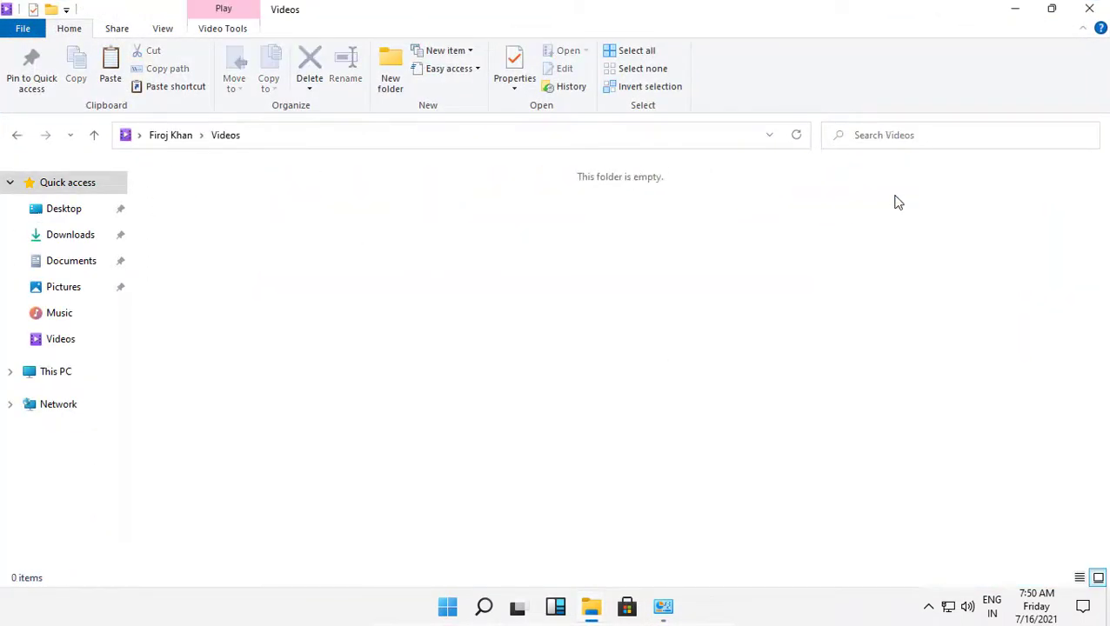
click(521, 609)
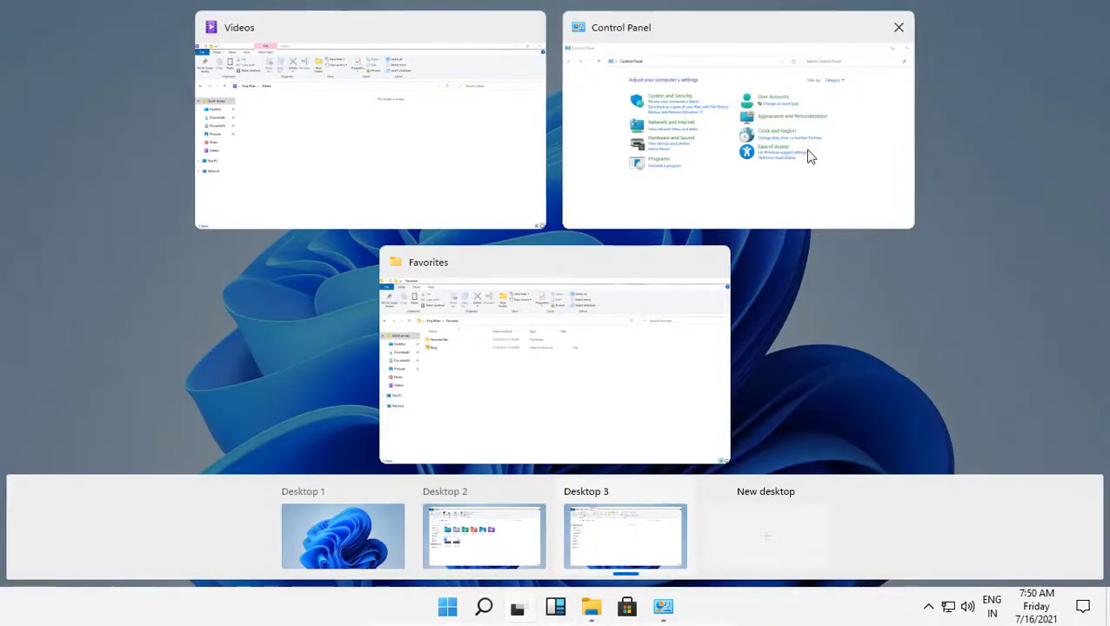
Step: Leave Task View and close the Favorites, Videos and Control Panel windows on the third desktop
drag(451, 190, 487, 174)
drag(539, 347, 434, 383)
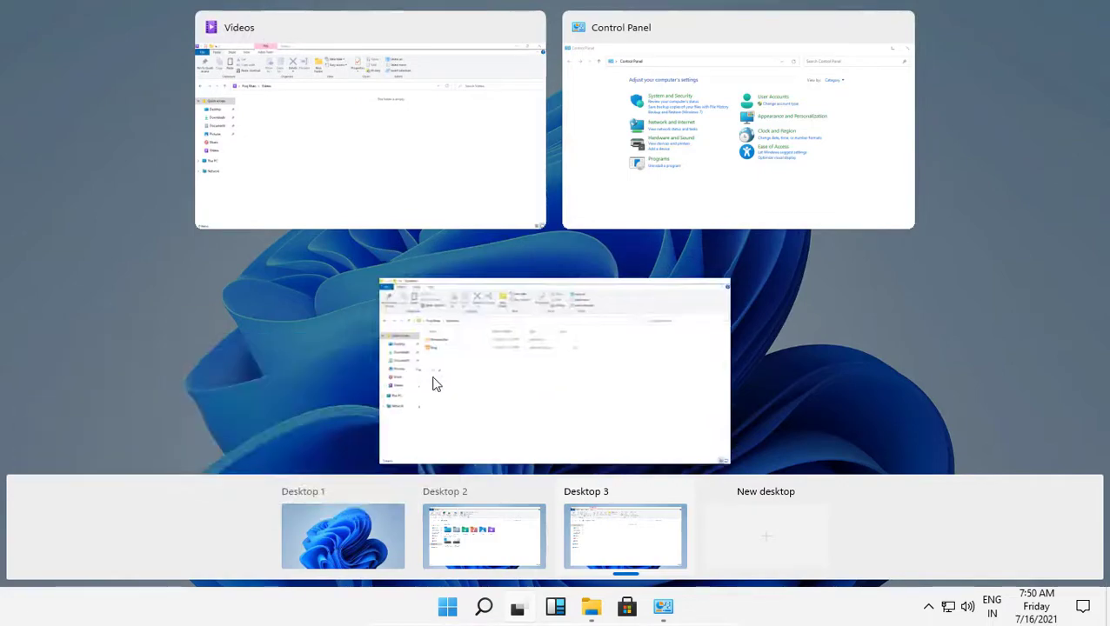
key(Escape)
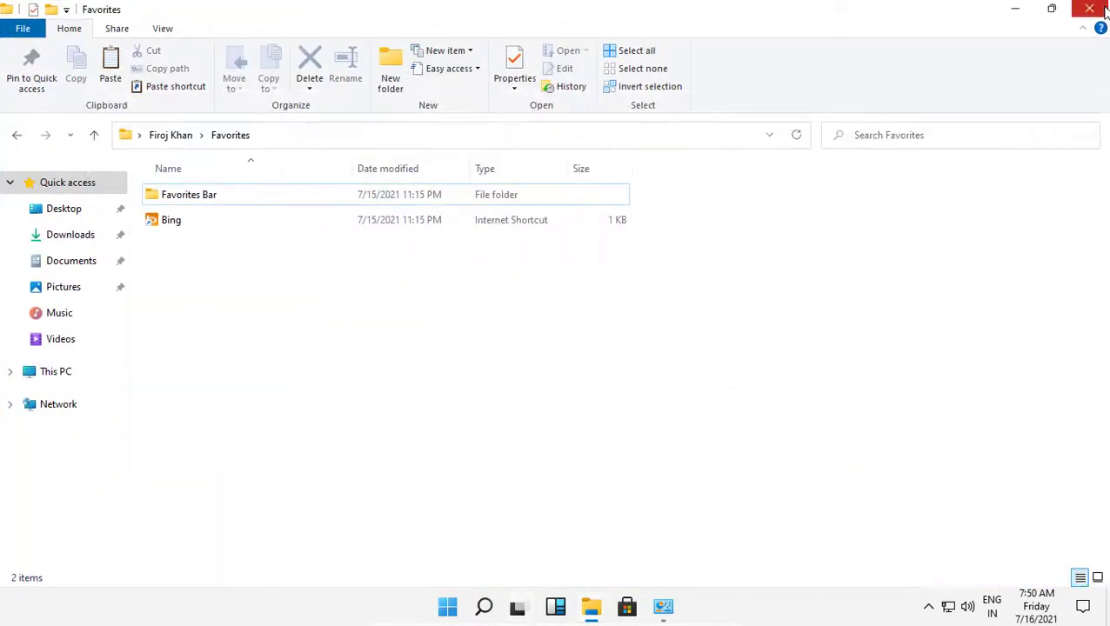
click(1105, 9)
click(1096, 12)
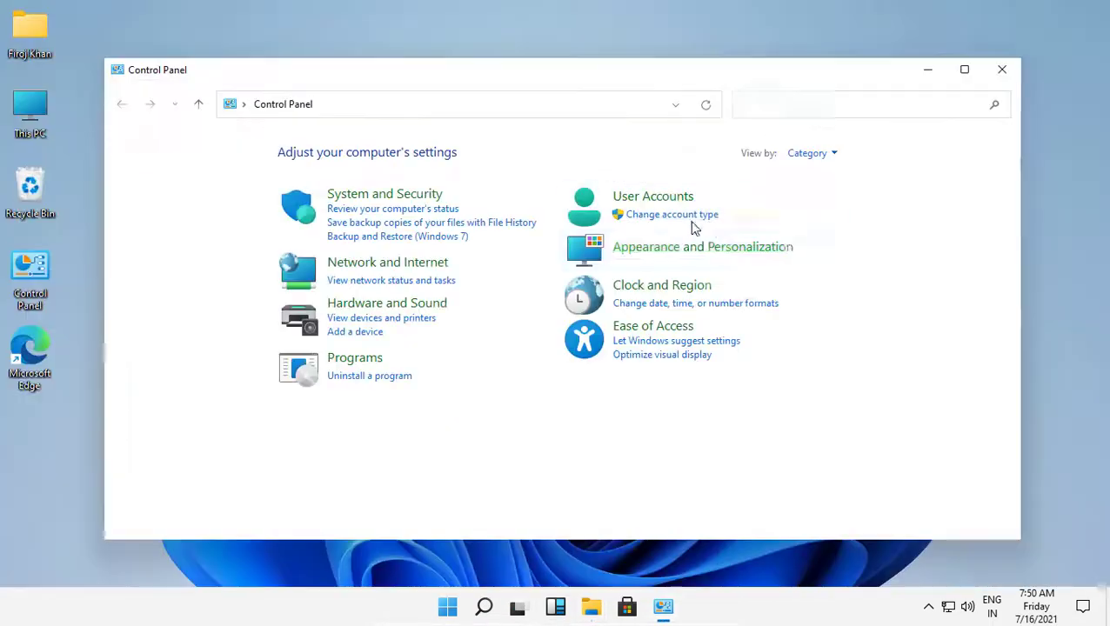
click(1001, 71)
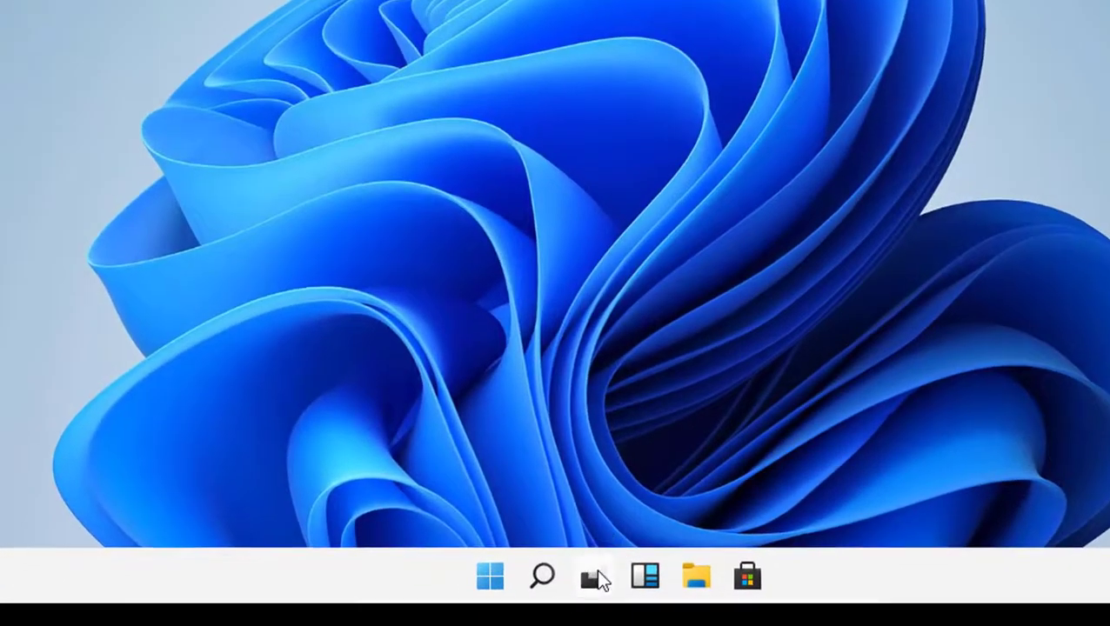
Step: Remove Desktop 3 and Desktop 2 in Task View, and close the remaining This PC window
click(596, 569)
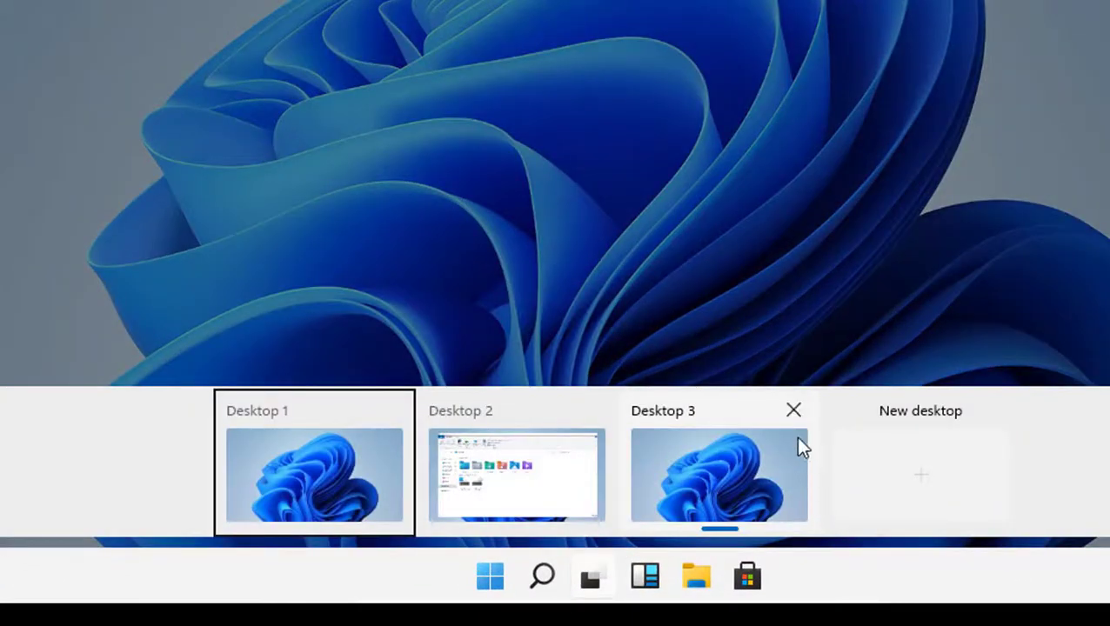
click(793, 409)
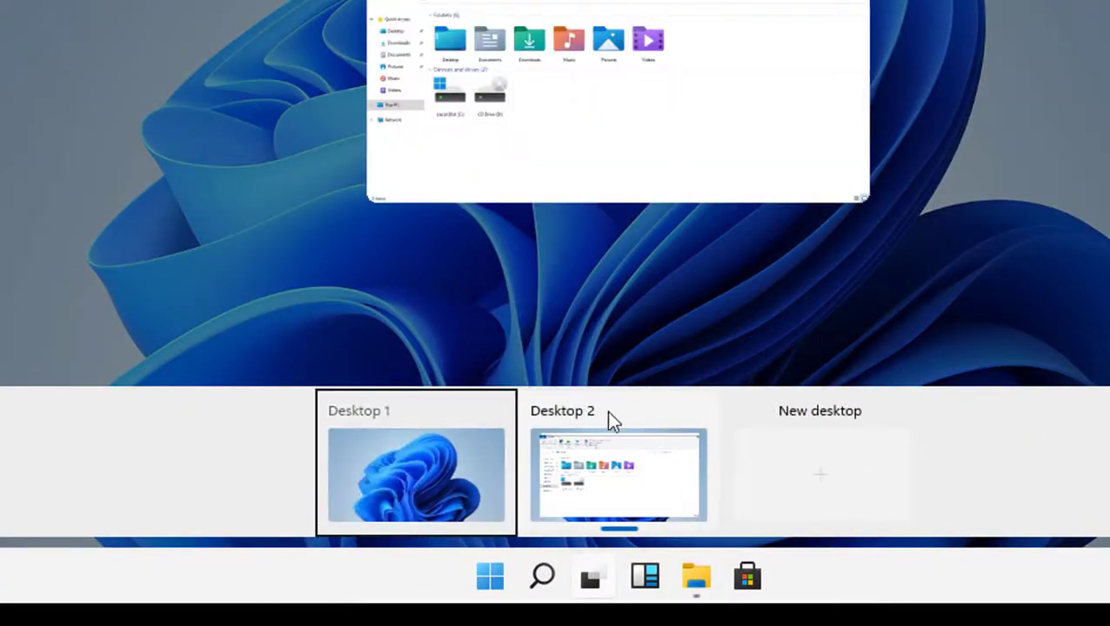
click(693, 409)
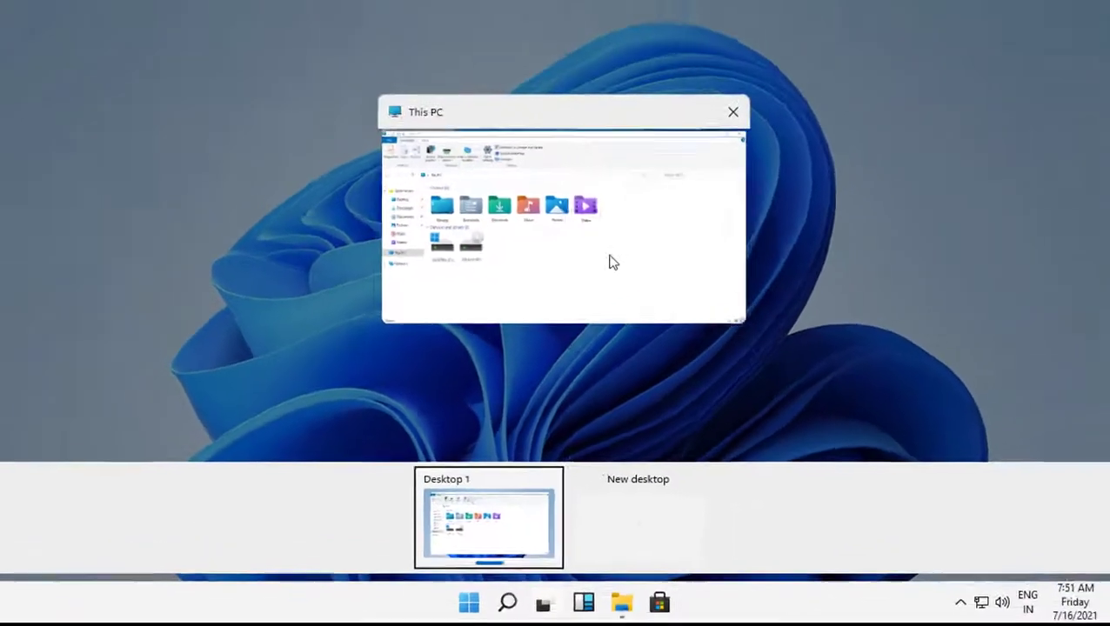
click(683, 59)
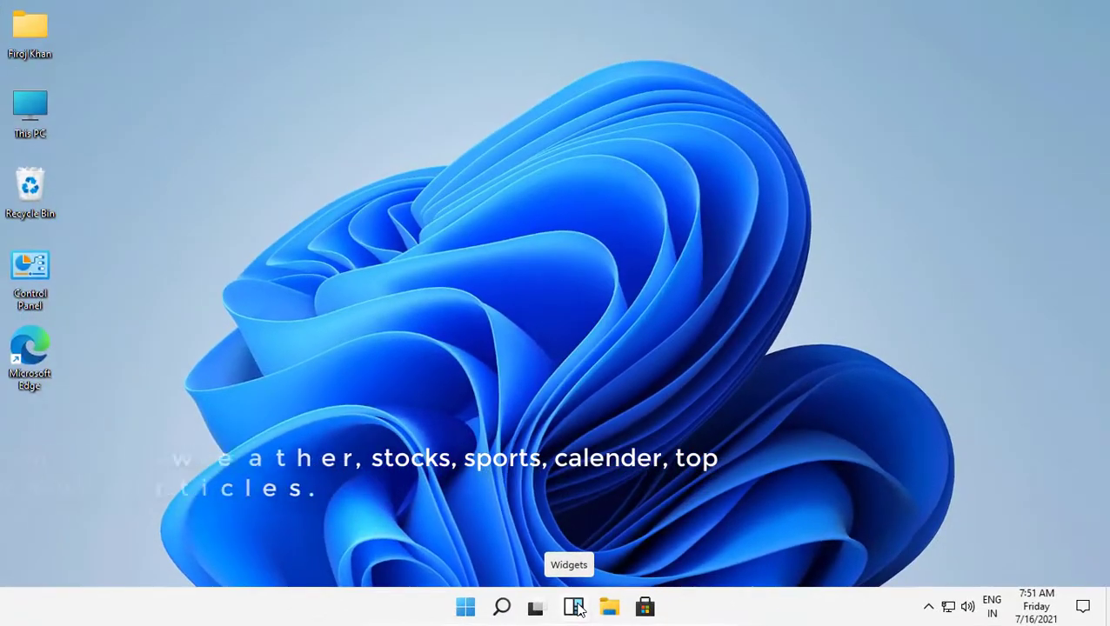
Step: Open Widgets and look through the weather, stocks, top stories and the news feed below them
click(574, 607)
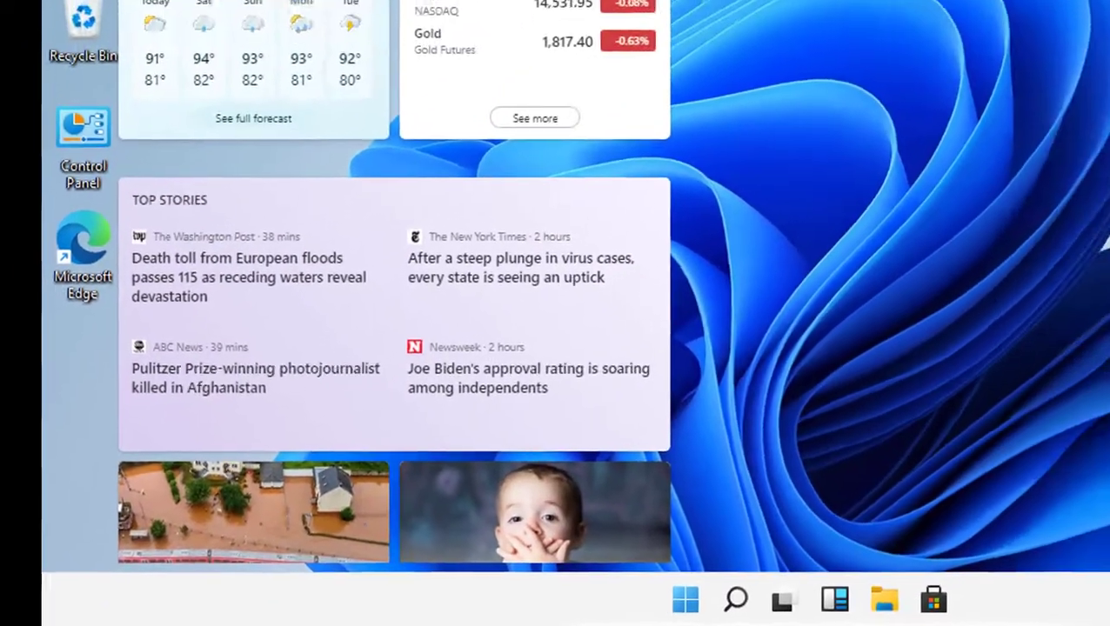
scroll(545, 82, down, 5)
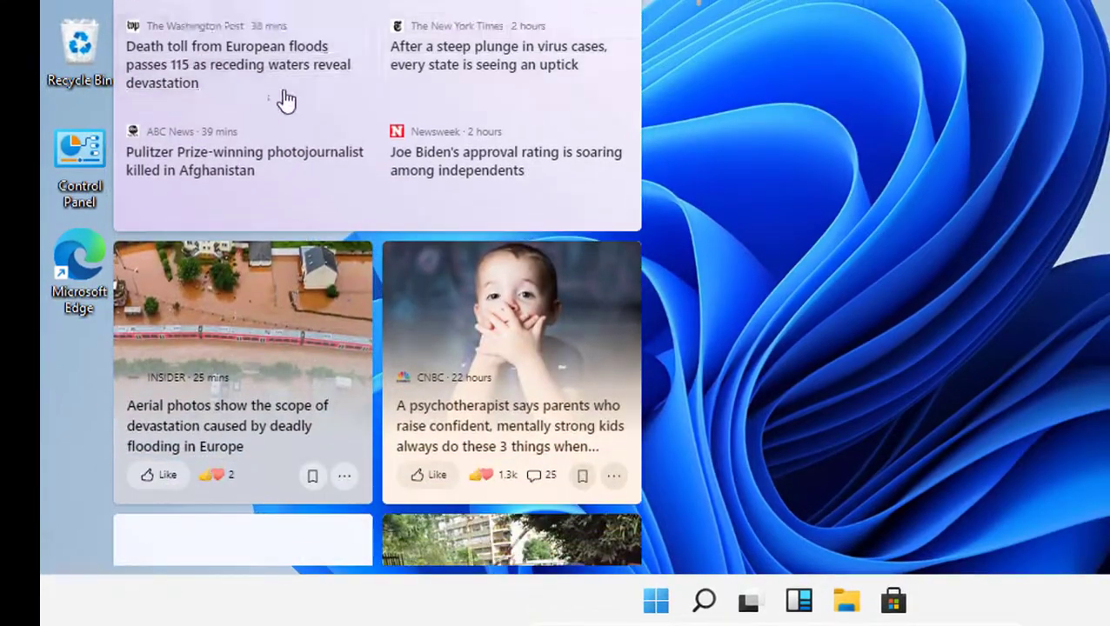
scroll(517, 119, down, 3)
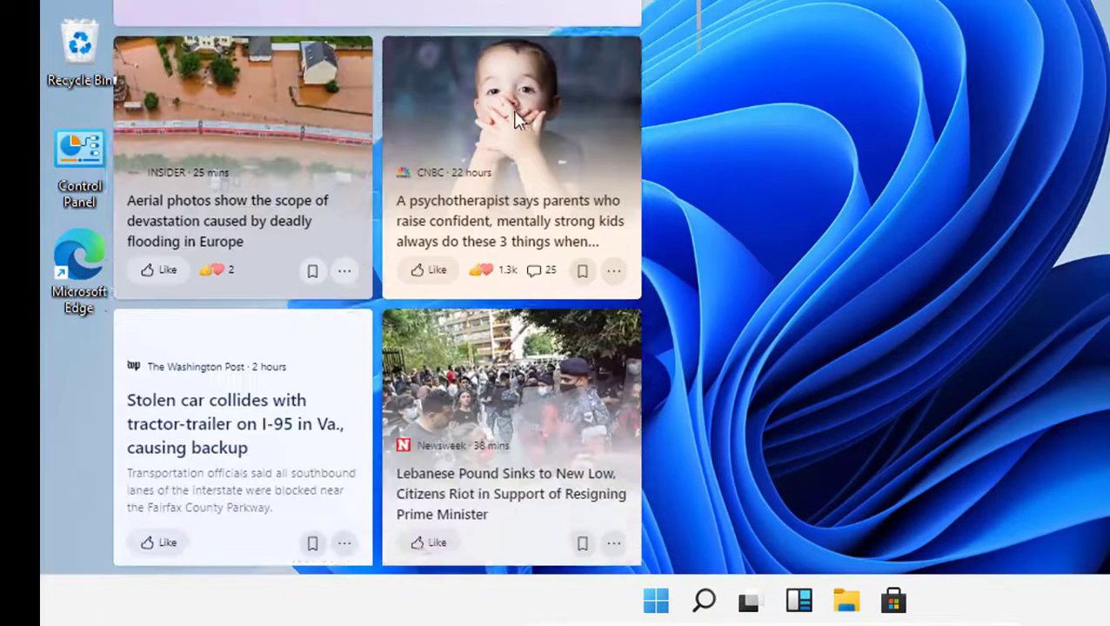
scroll(515, 120, down, 5)
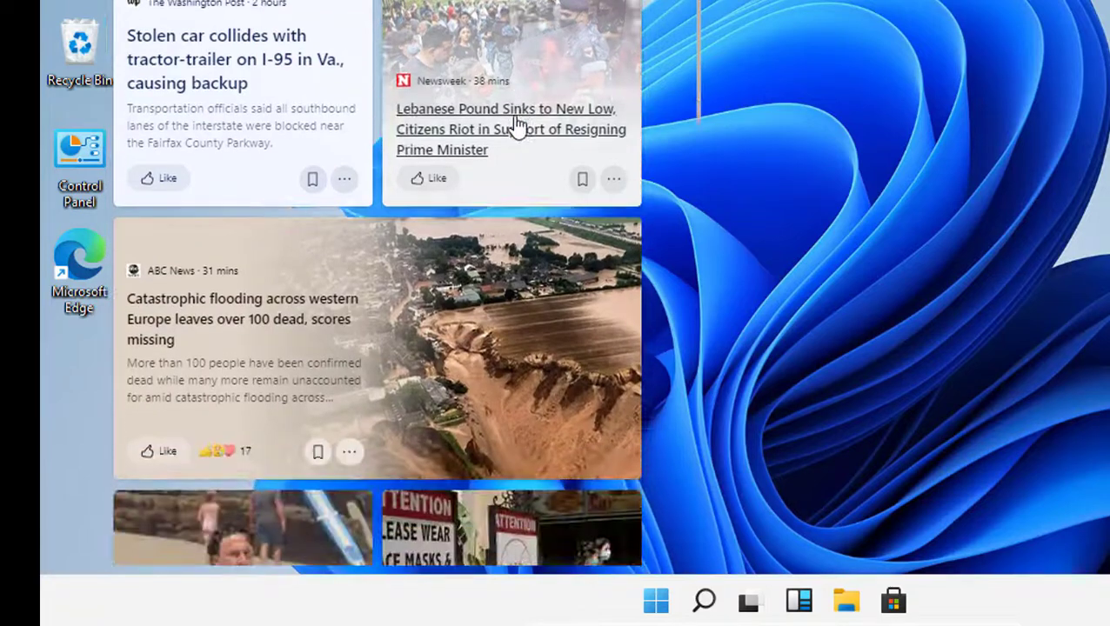
scroll(518, 125, down, 5)
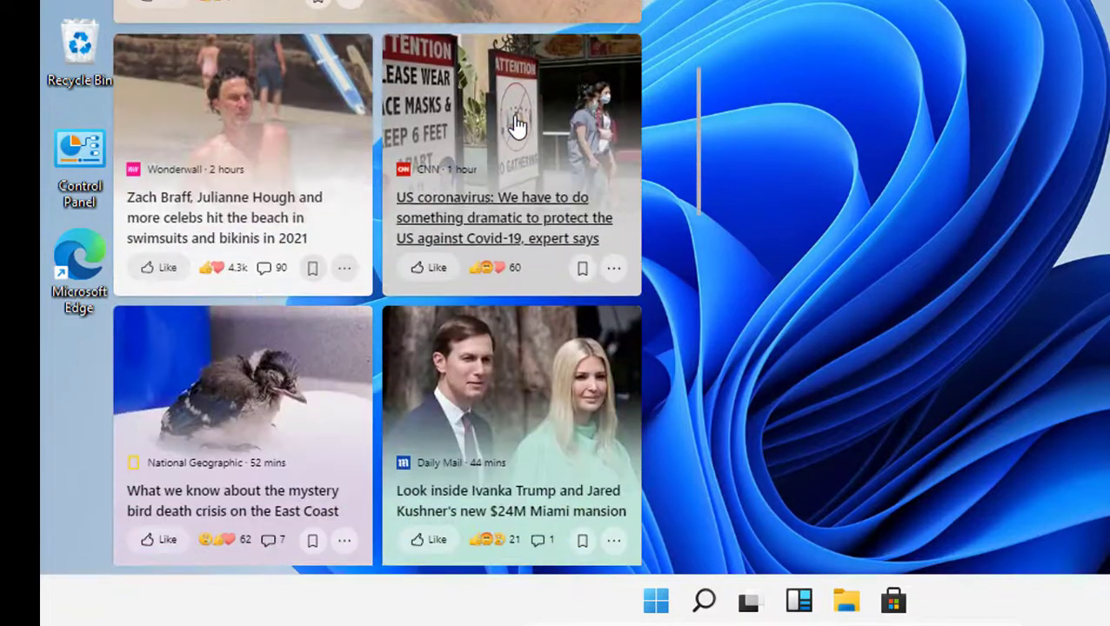
scroll(517, 124, down, 6)
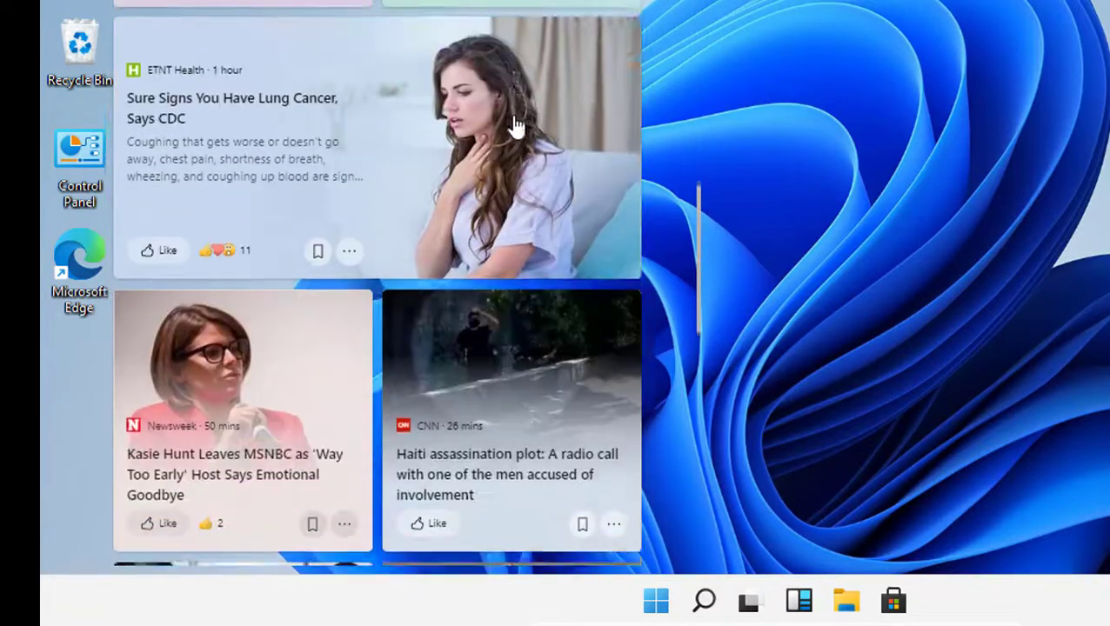
scroll(514, 125, down, 3)
scroll(556, 121, down, 6)
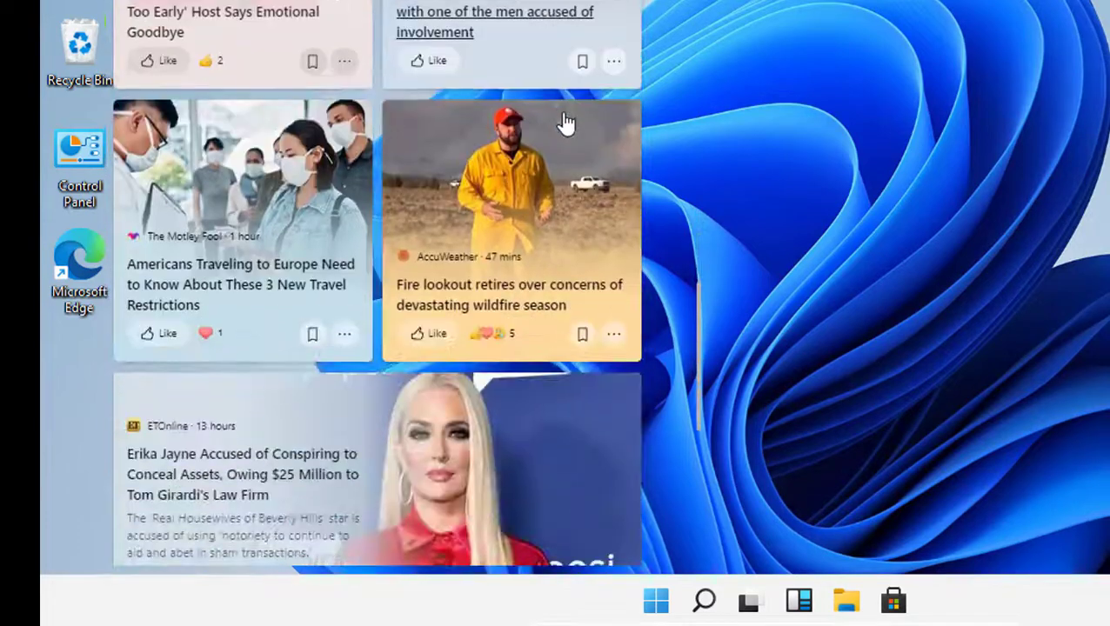
scroll(661, 150, down, 3)
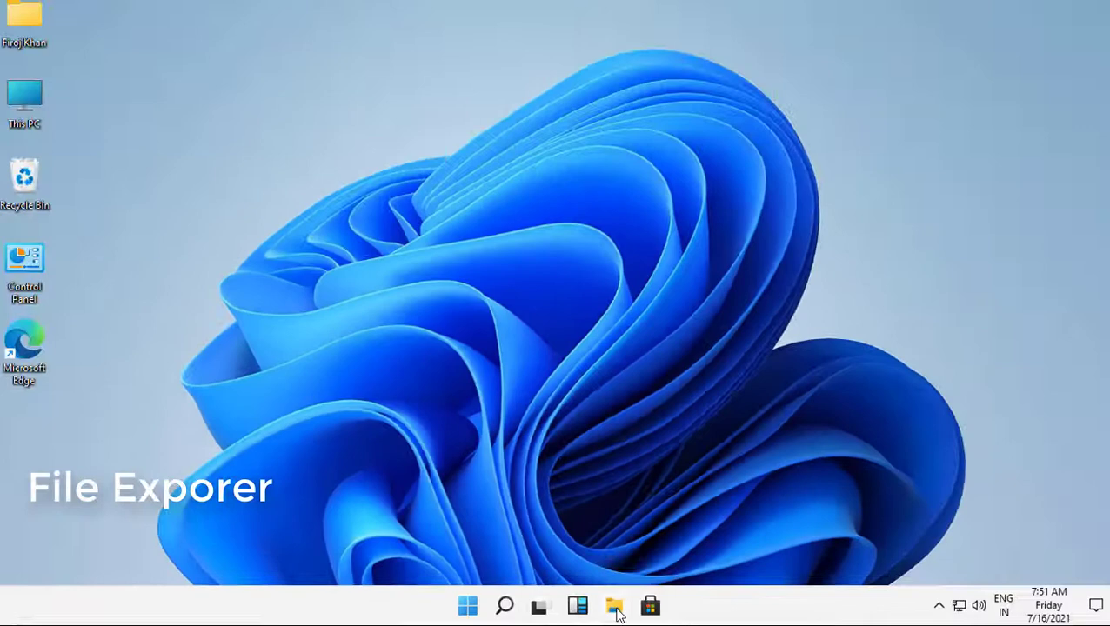
Step: Open File Explorer to view Quick access, and close the window again
click(746, 582)
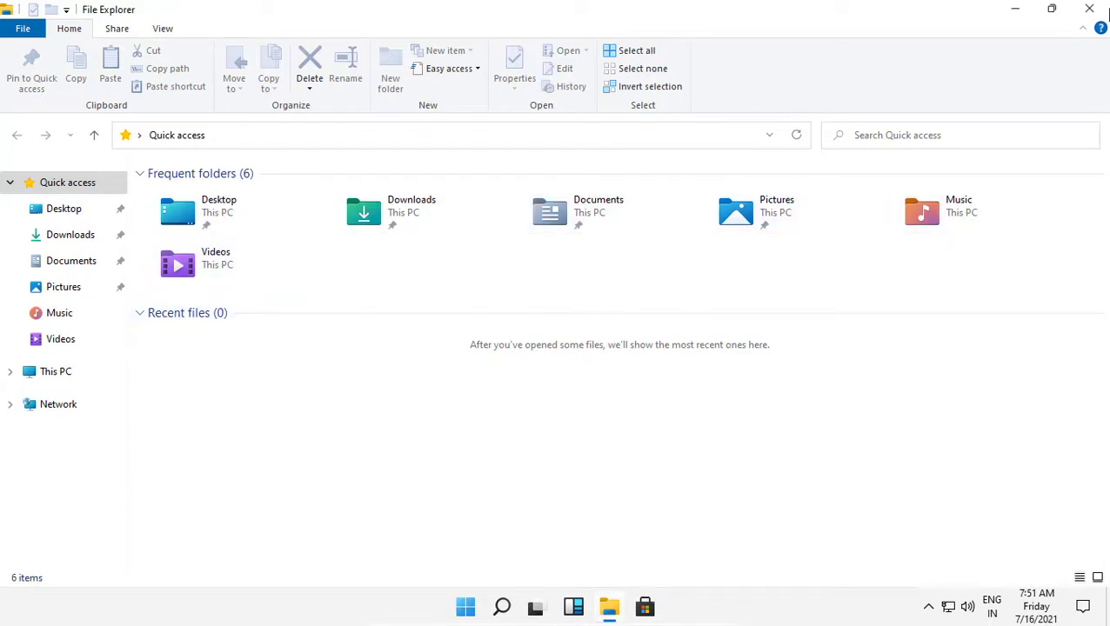
click(1105, 8)
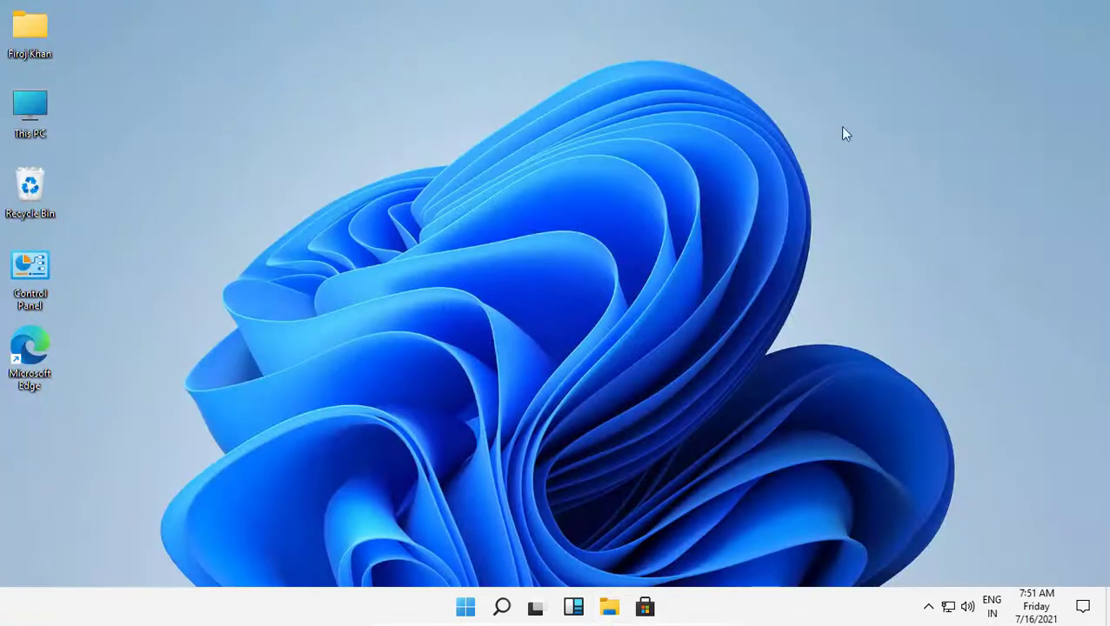
Step: Open Microsoft Store and browse its Home page, including more of the Top free apps row and the Collections
click(651, 606)
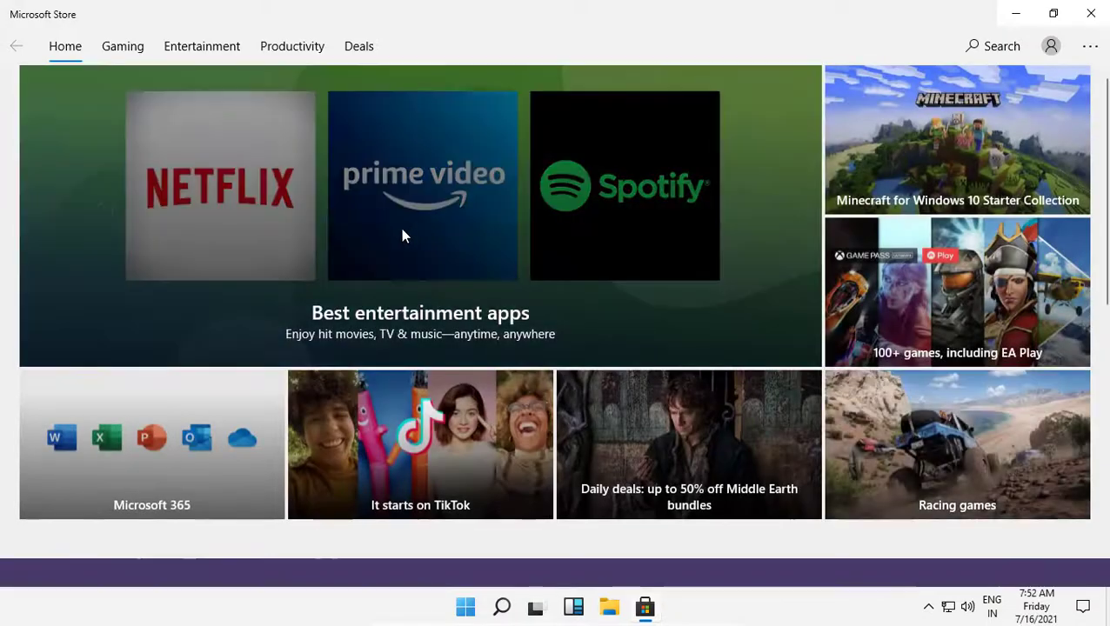
scroll(489, 312, down, 5)
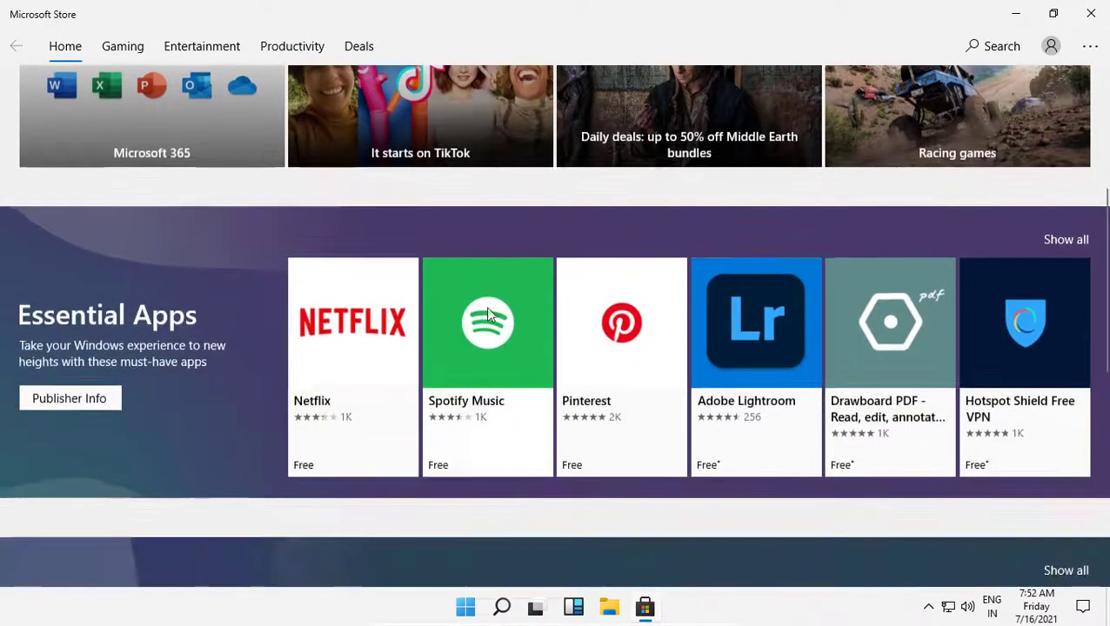
scroll(311, 283, down, 5)
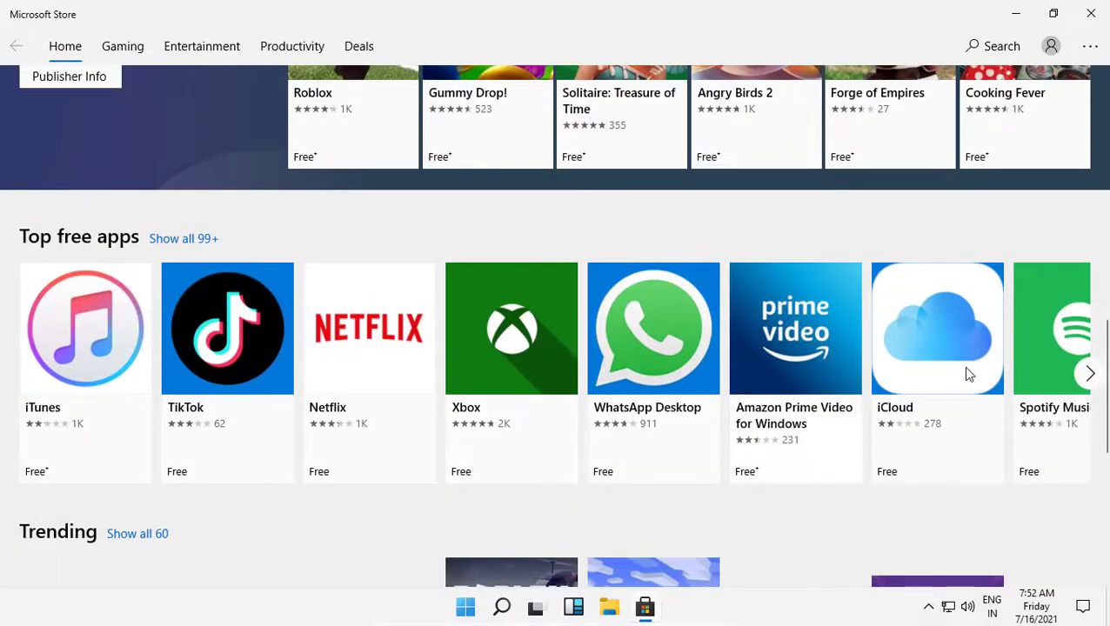
click(1087, 376)
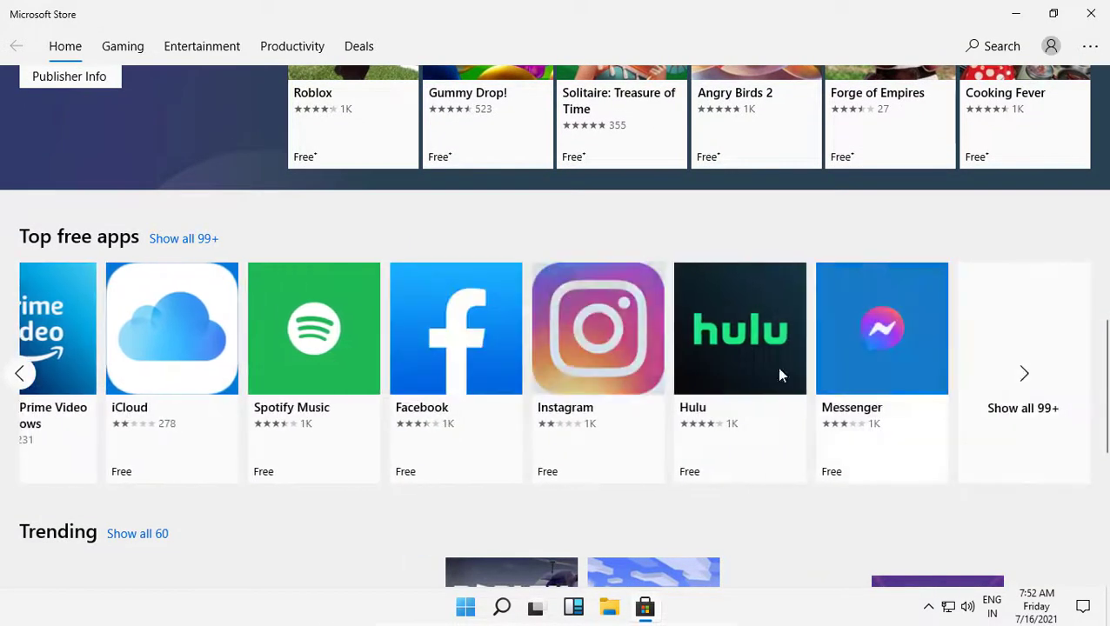
scroll(487, 389, down, 2)
scroll(487, 387, down, 4)
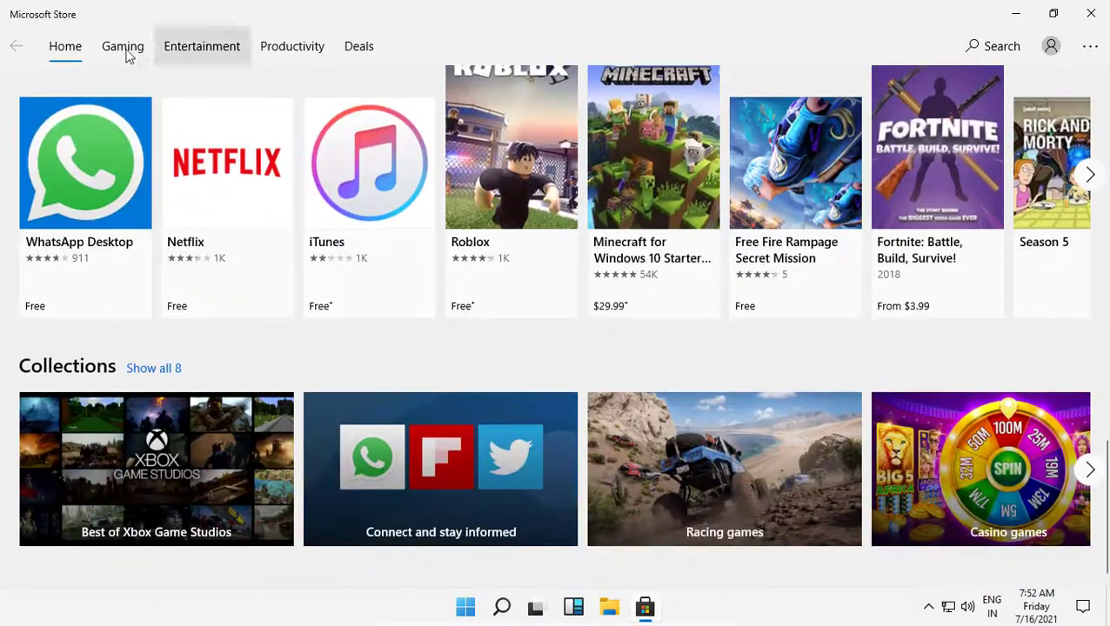
Step: Browse the store's Gaming category from the featured games down to Top paid games
click(118, 49)
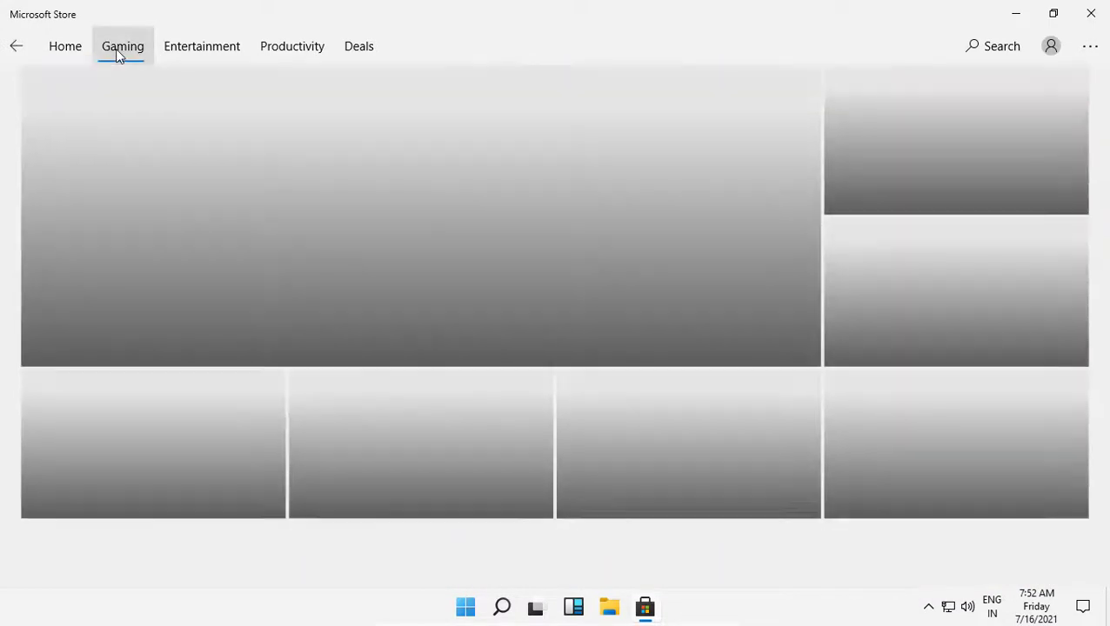
scroll(471, 263, down, 4)
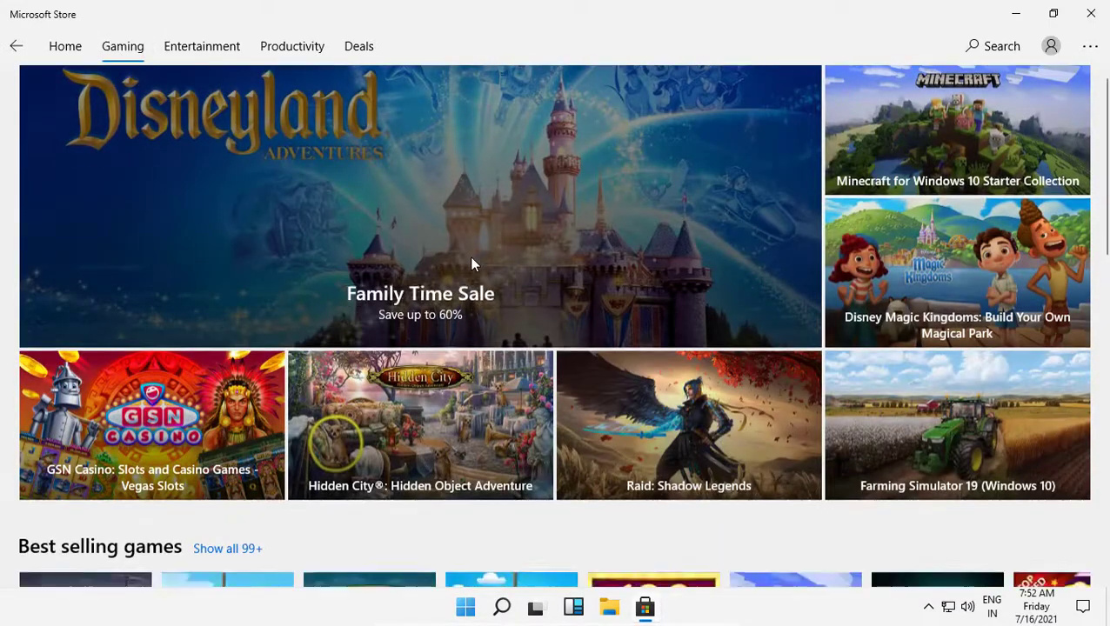
scroll(470, 268, down, 5)
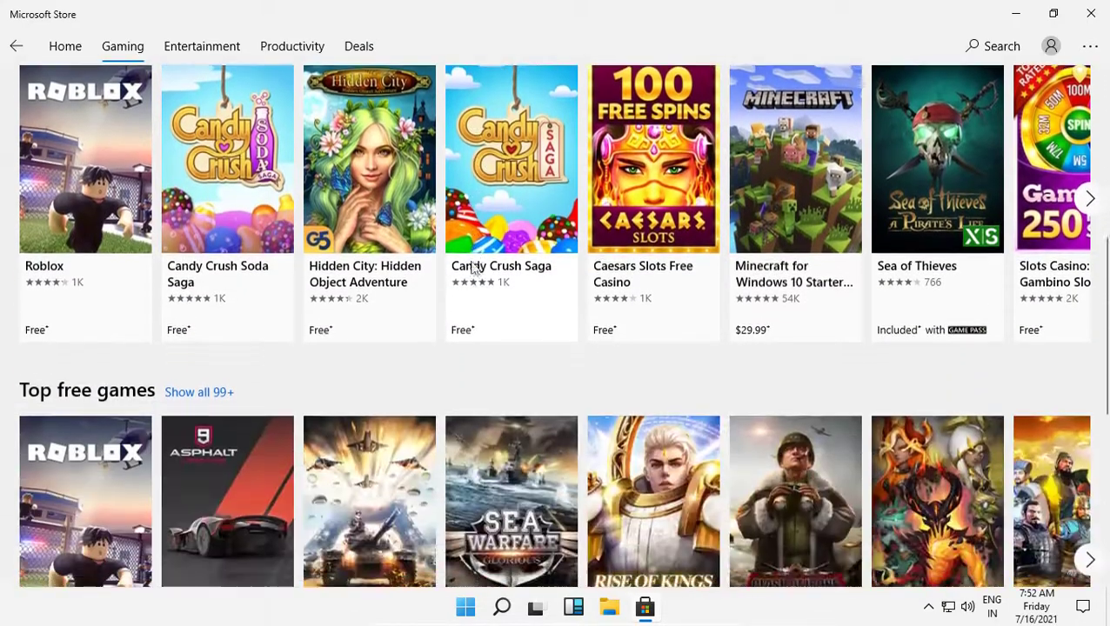
scroll(472, 268, down, 5)
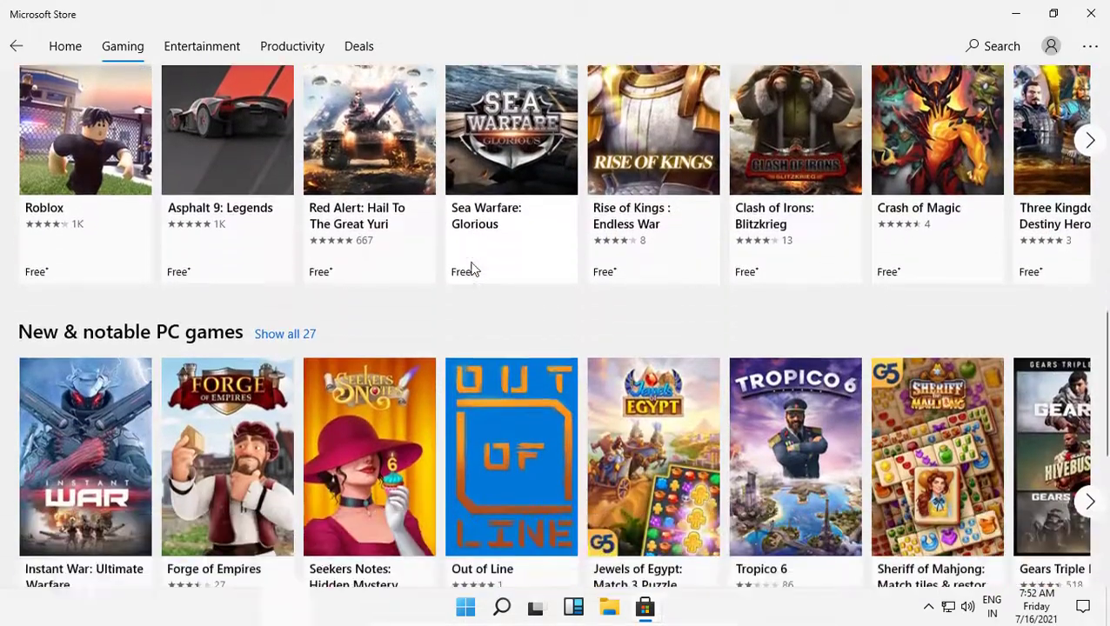
scroll(471, 268, down, 5)
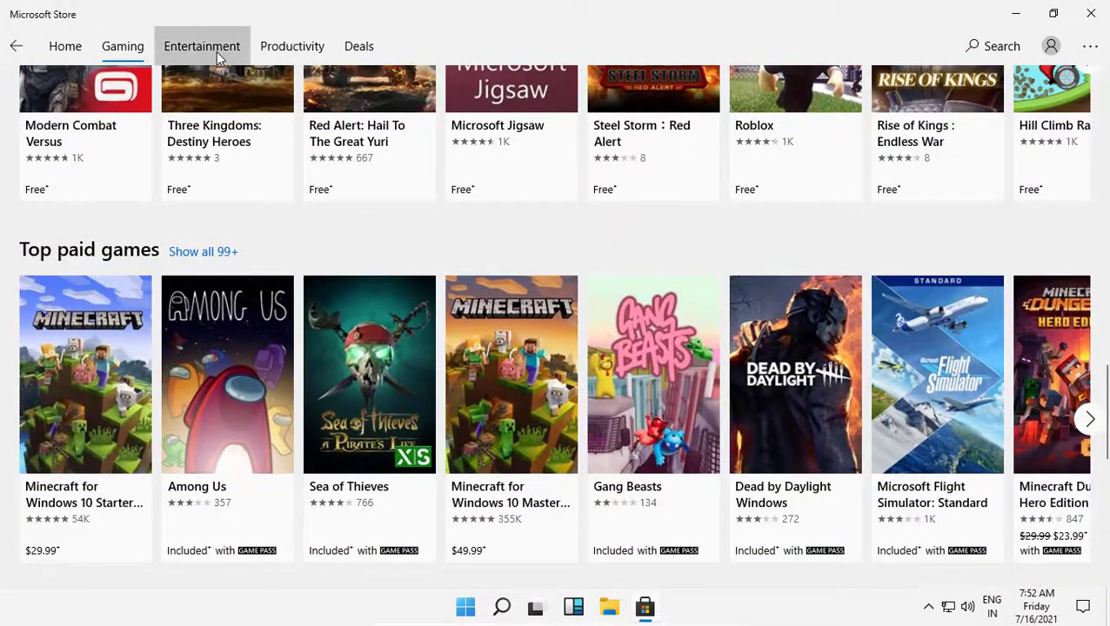
Step: Browse the store's Entertainment category, covering New movies, Best TV streaming apps and Top-rented movies
click(217, 52)
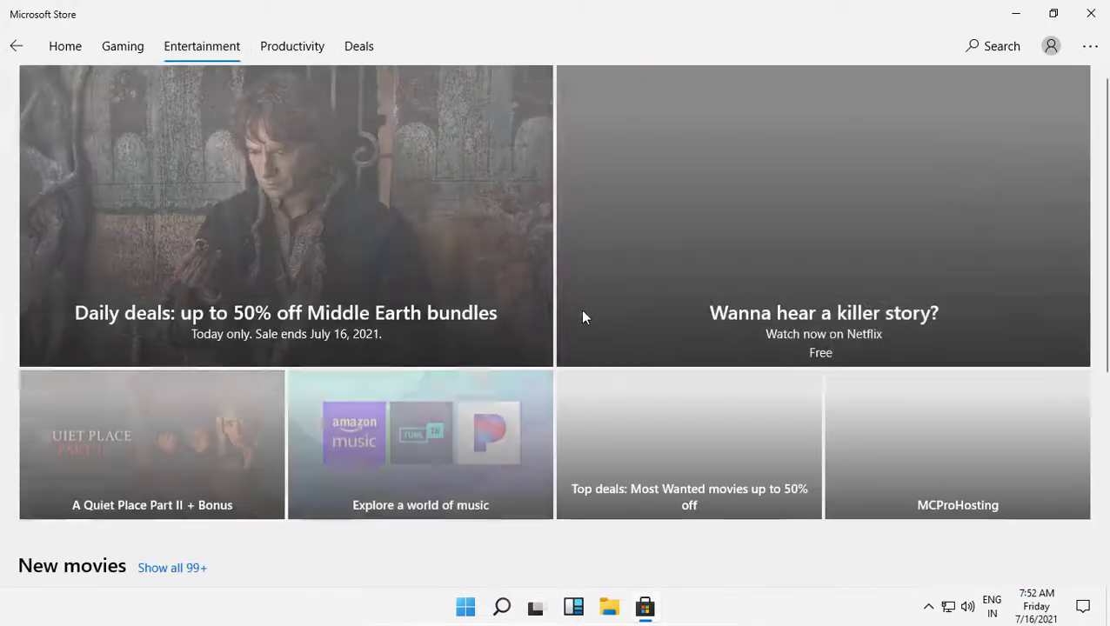
scroll(590, 320, down, 1)
scroll(591, 324, down, 1)
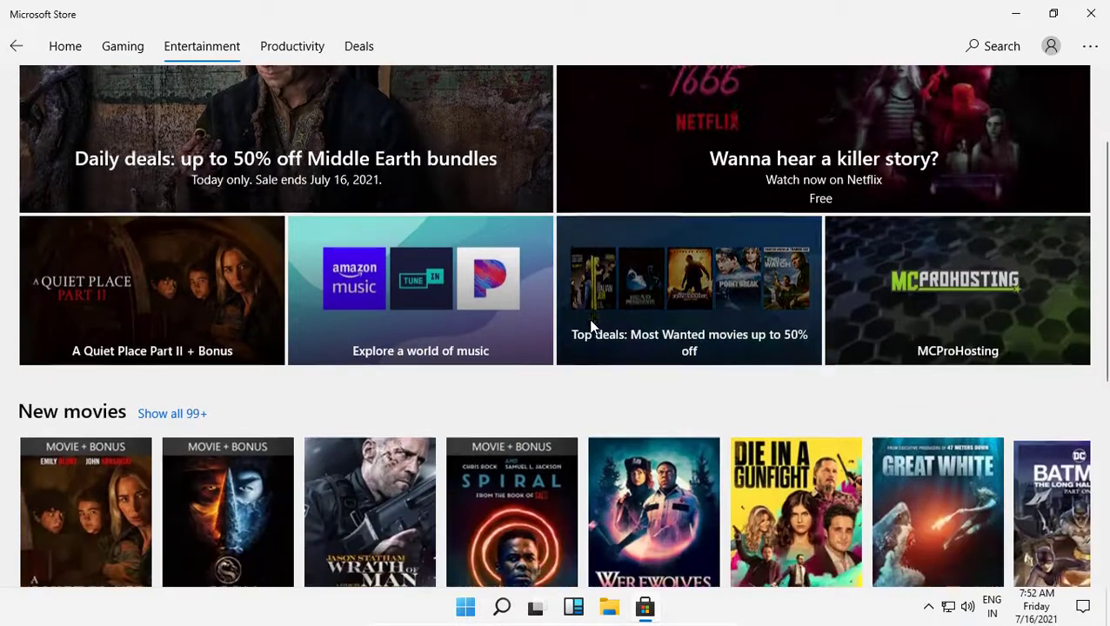
scroll(588, 334, down, 1)
scroll(586, 335, down, 1)
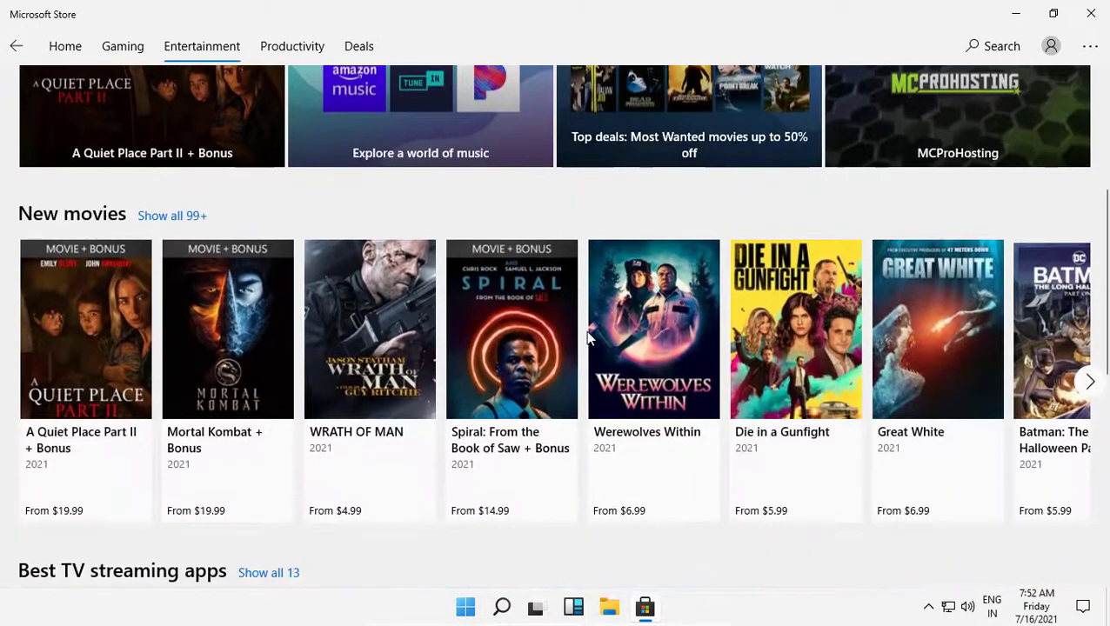
scroll(585, 335, down, 1)
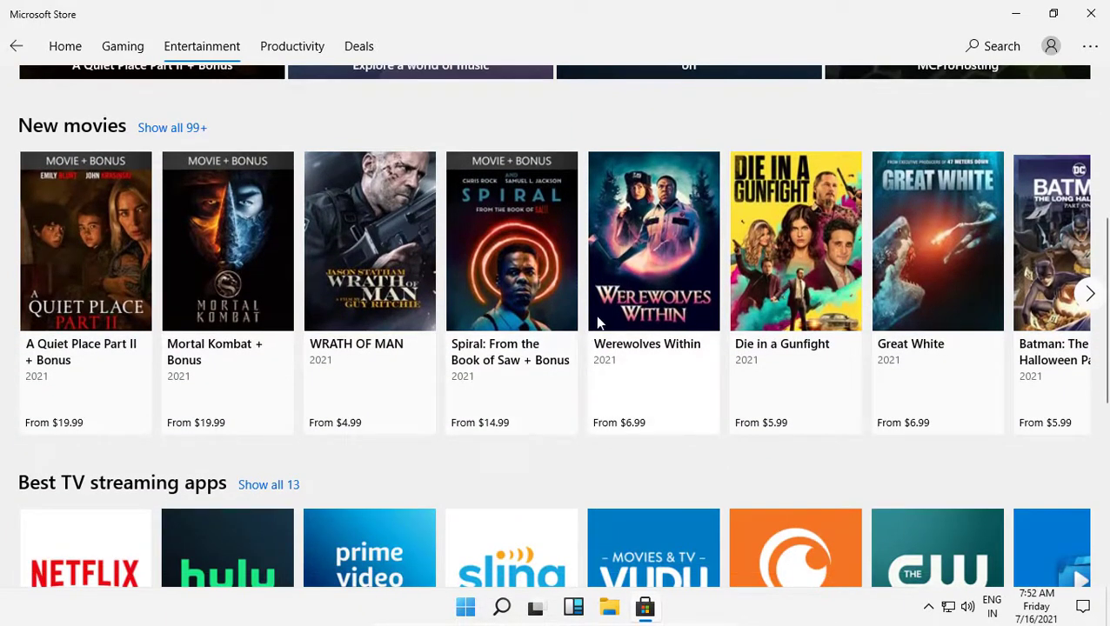
scroll(595, 322, down, 5)
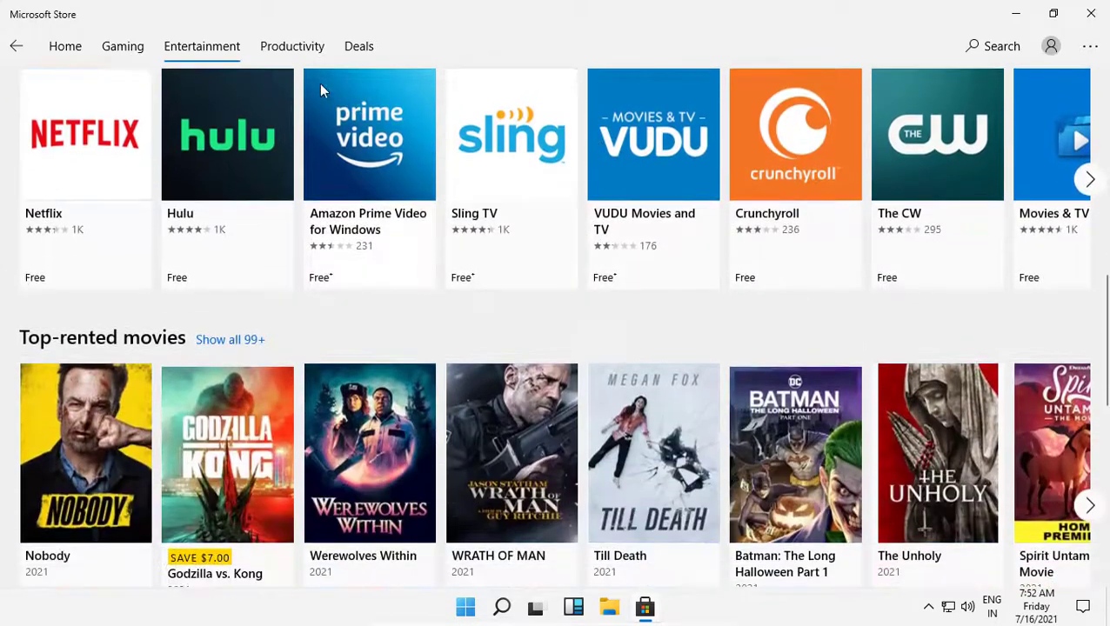
Step: Browse the store's Productivity category from the featured apps down to Collections, and look through the Deals page
click(301, 46)
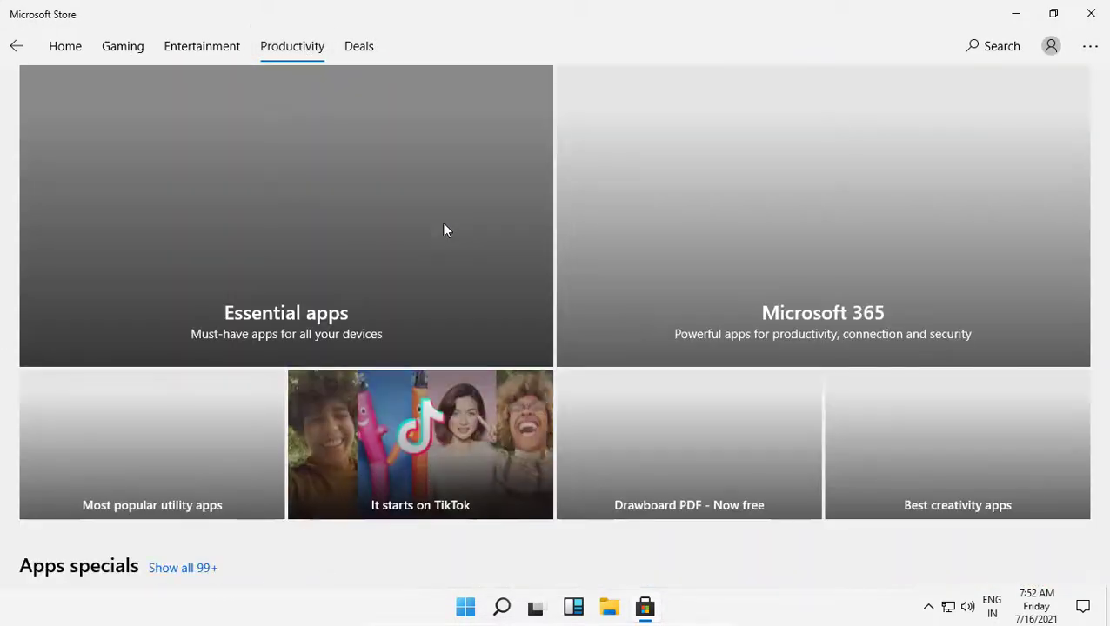
scroll(535, 247, down, 6)
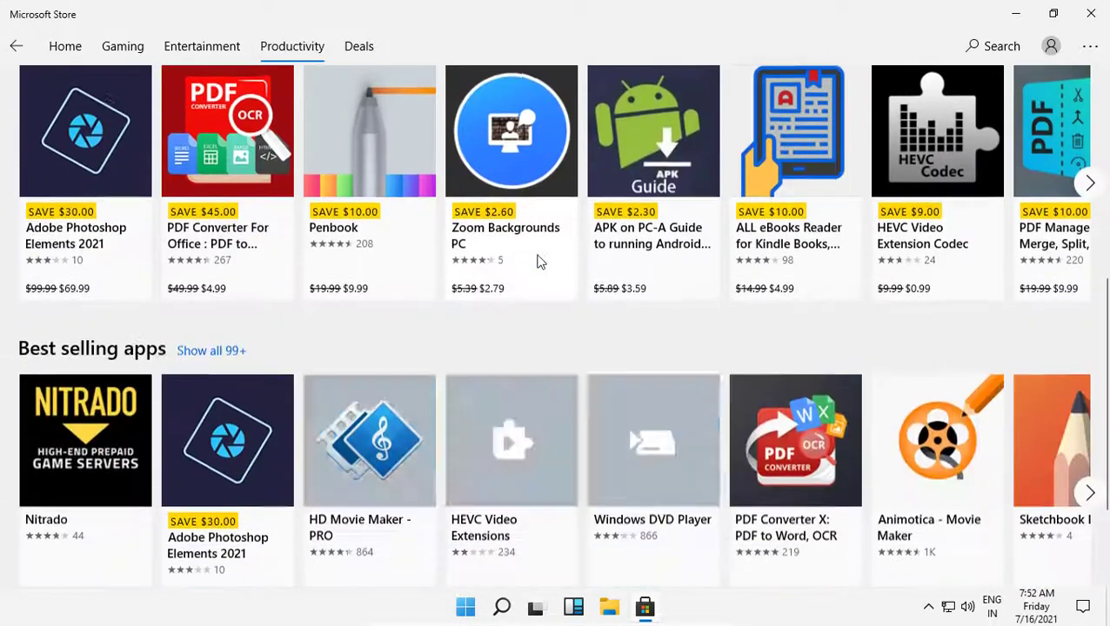
scroll(538, 261, down, 1)
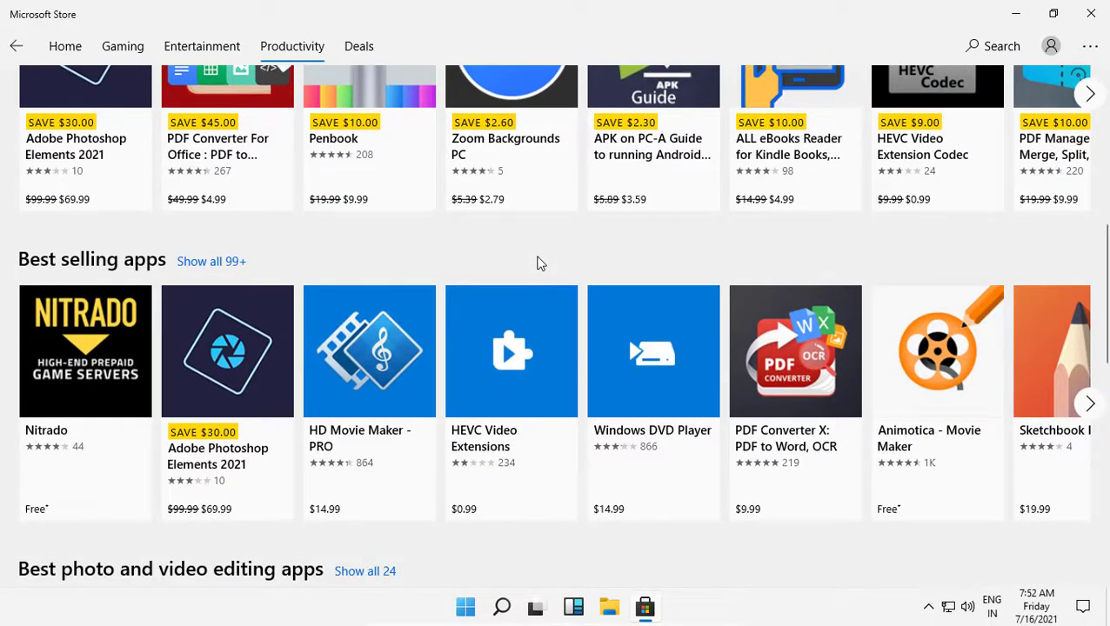
scroll(580, 240, down, 9)
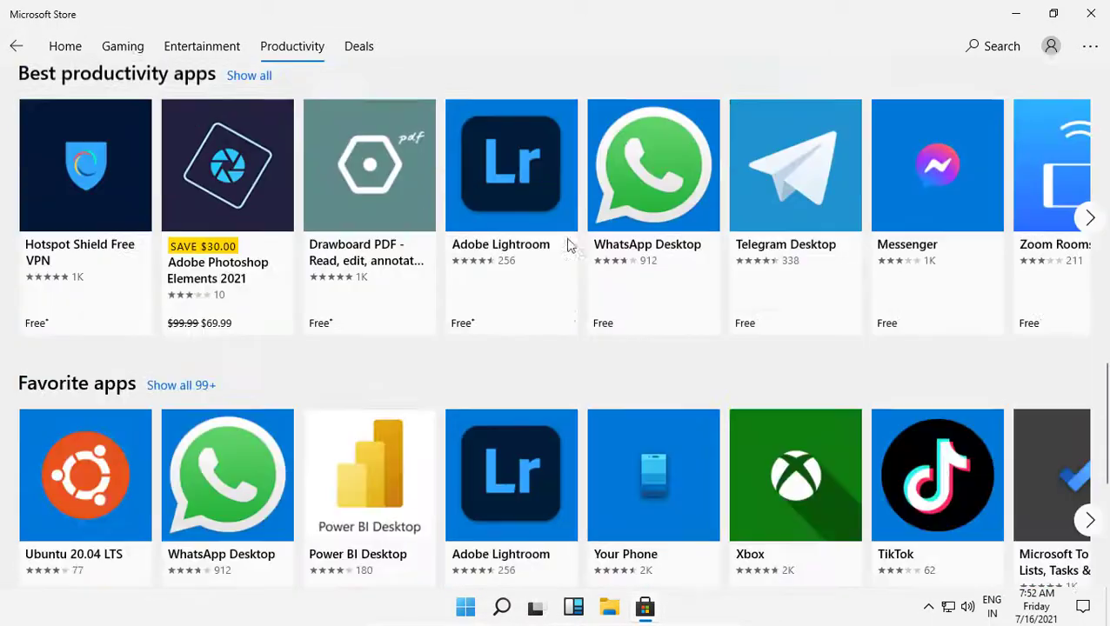
scroll(569, 245, down, 1)
scroll(470, 215, down, 6)
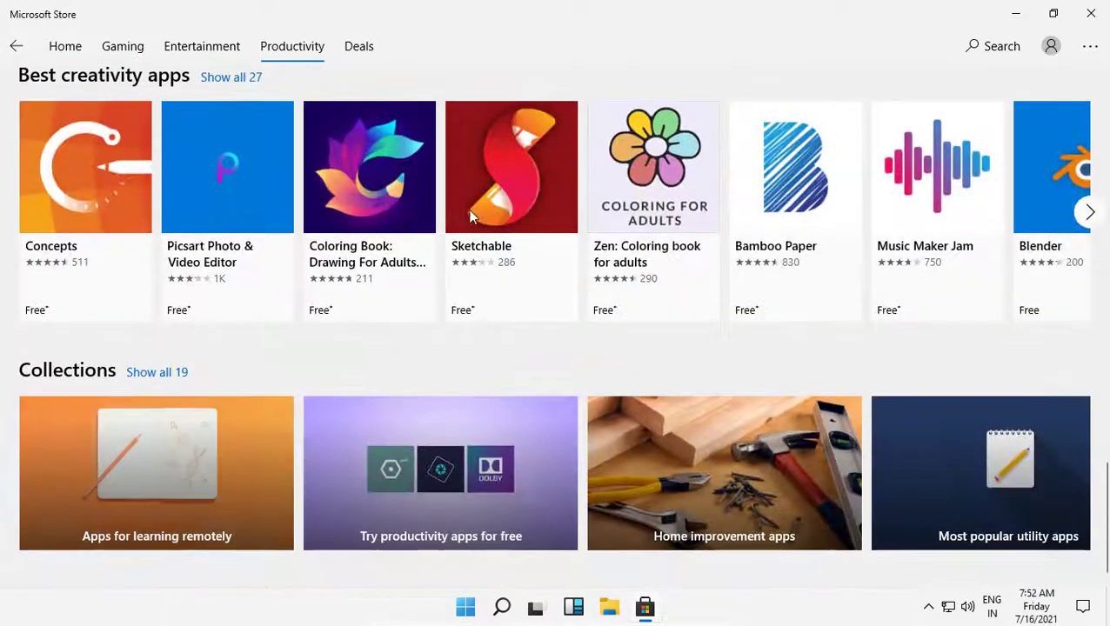
click(360, 52)
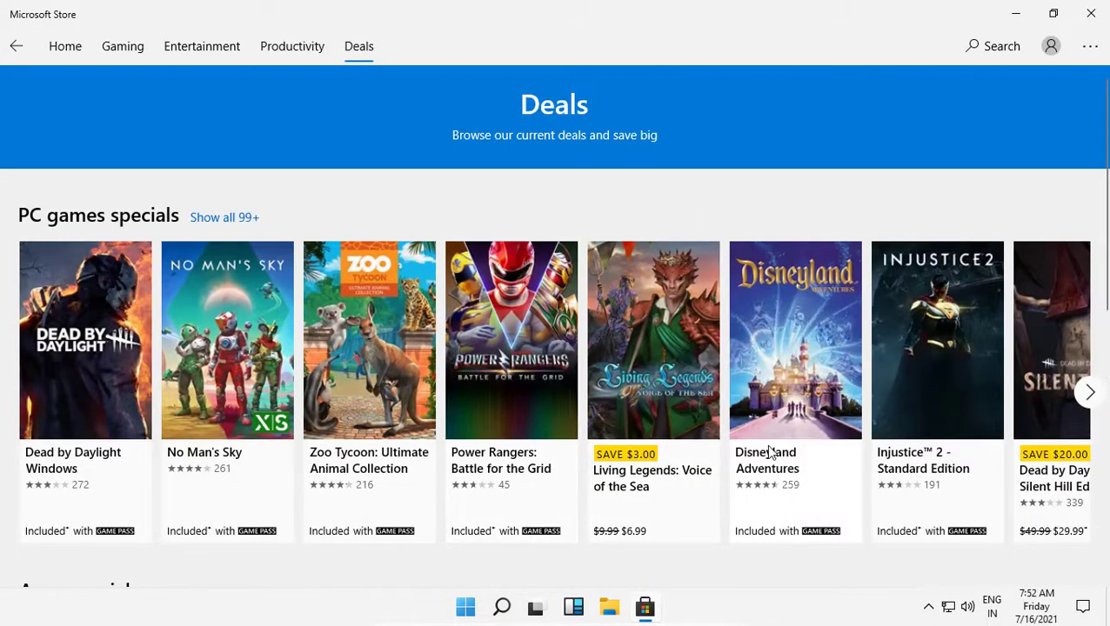
scroll(769, 450, down, 10)
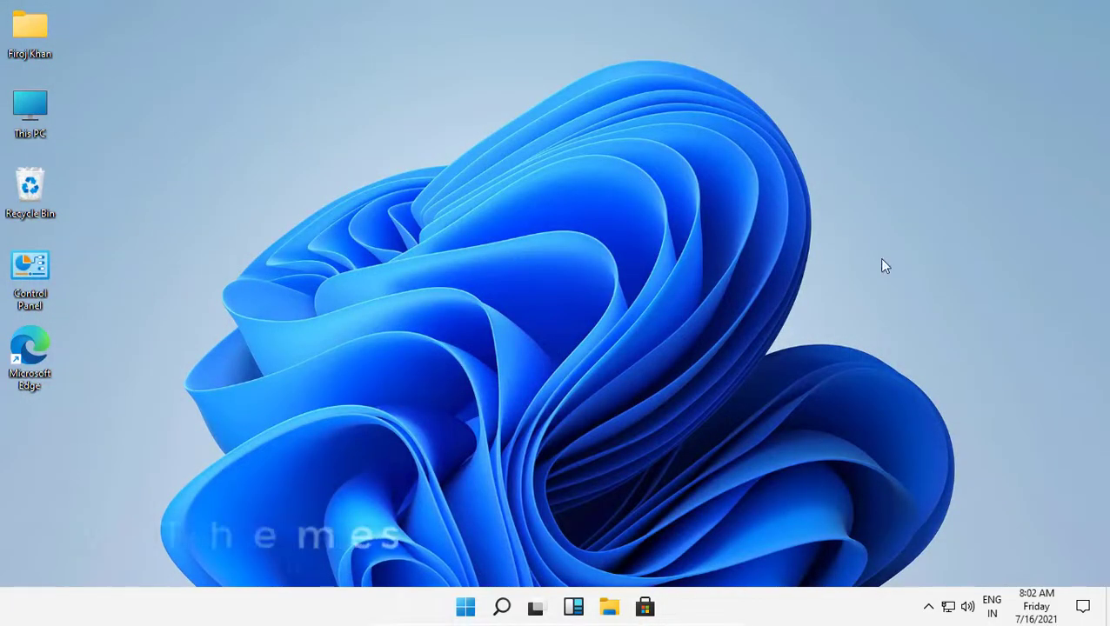
Step: Open the desktop's Personalization settings and look through the available themes
right_click(884, 157)
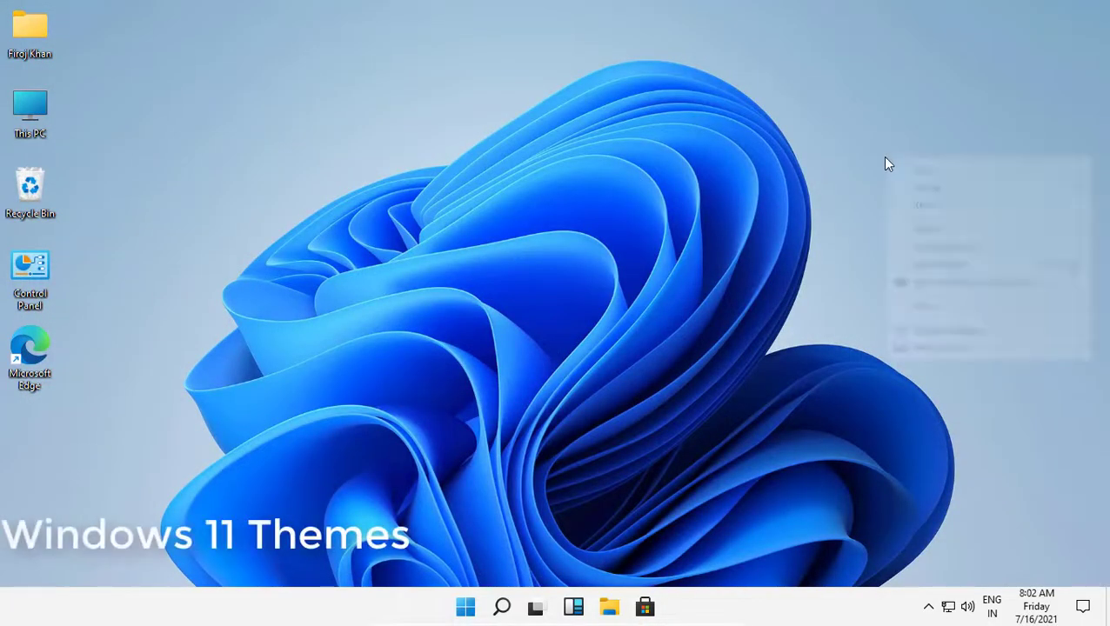
click(929, 350)
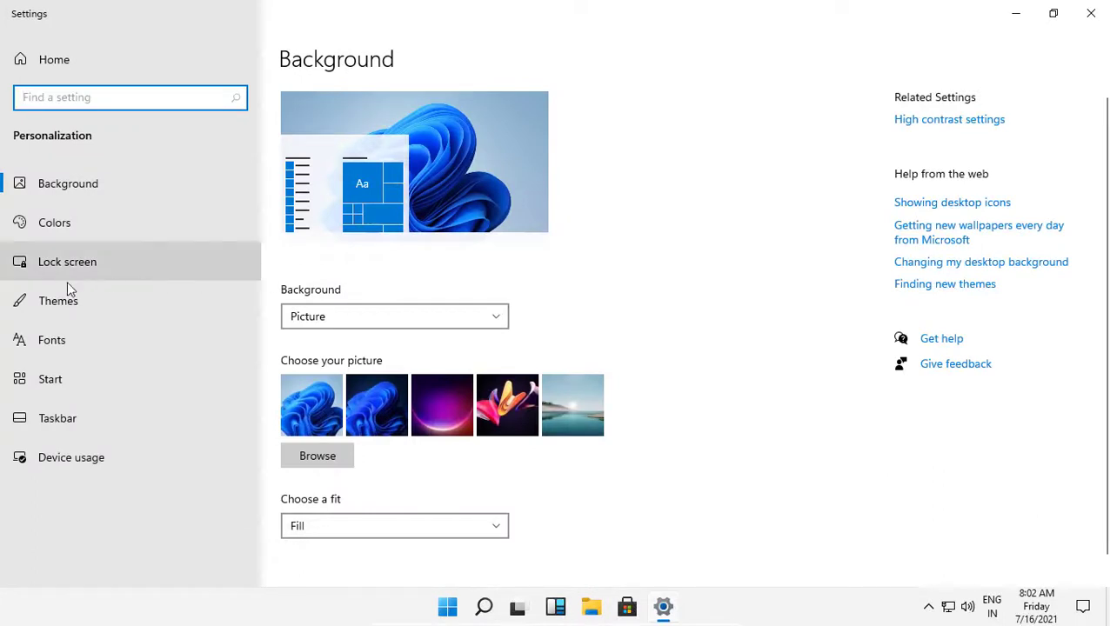
click(56, 299)
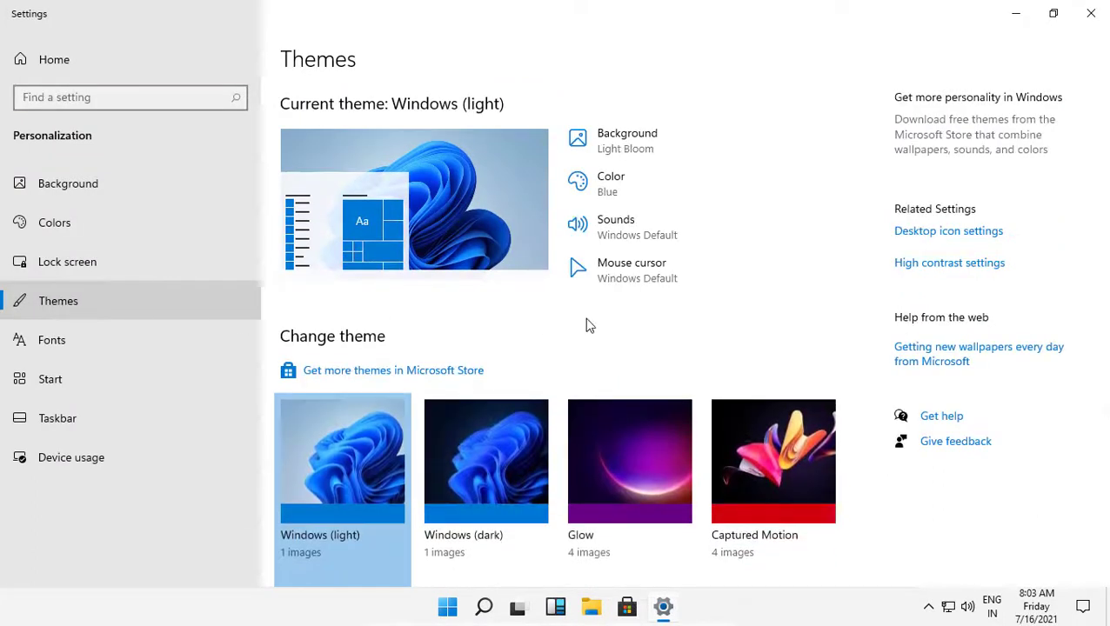
scroll(643, 314, down, 3)
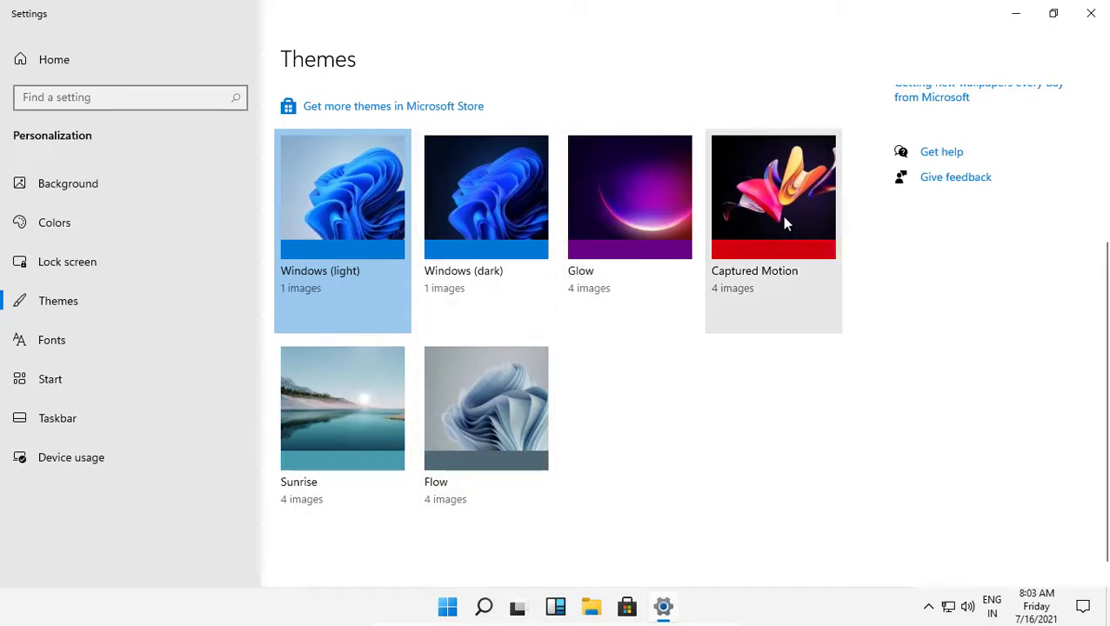
Step: Apply the Flow theme and the Glow theme in turn, minimizing Settings after each to view the desktop
click(501, 405)
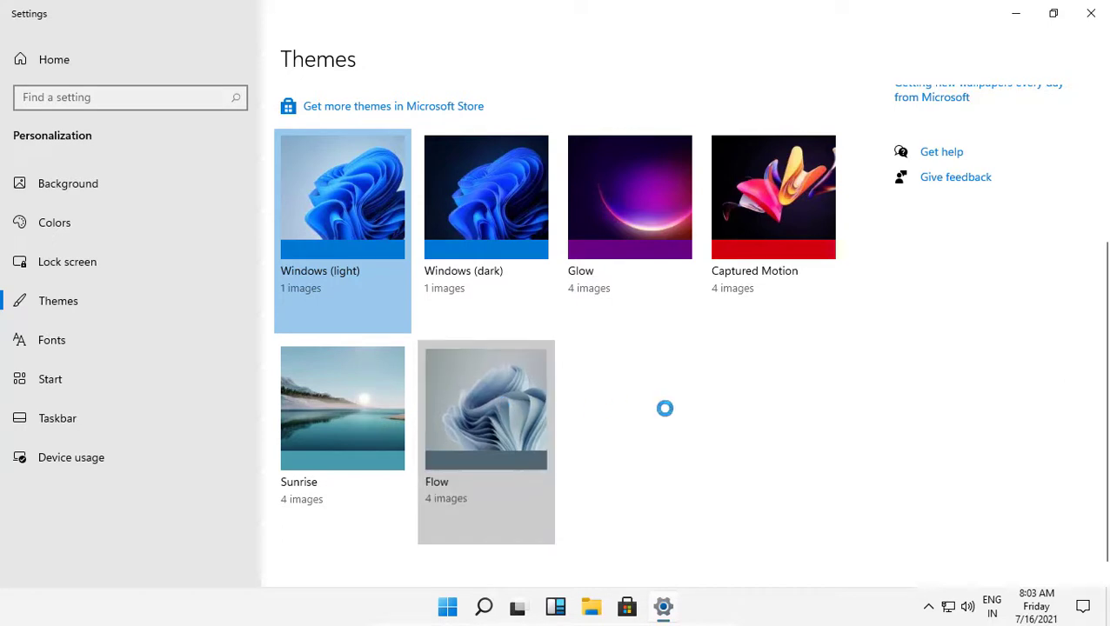
click(1019, 13)
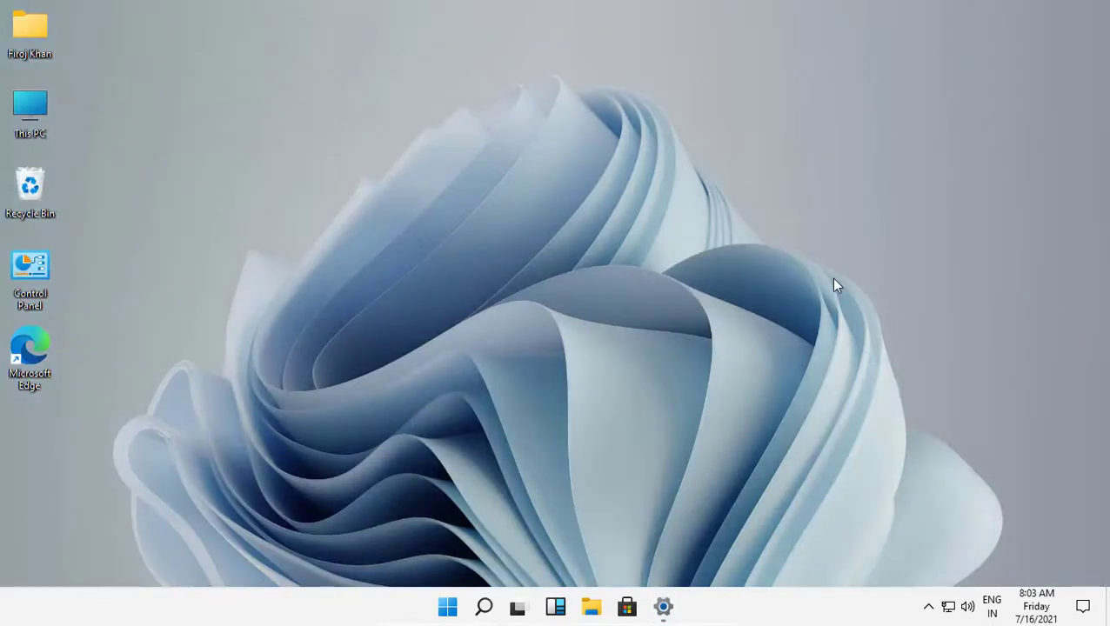
click(663, 607)
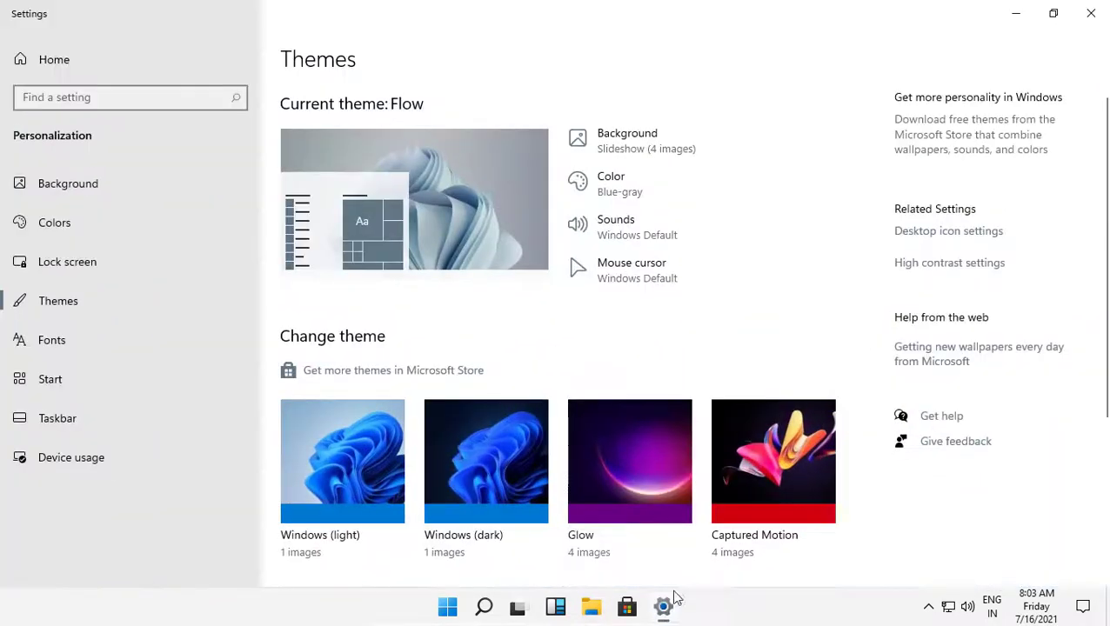
click(642, 452)
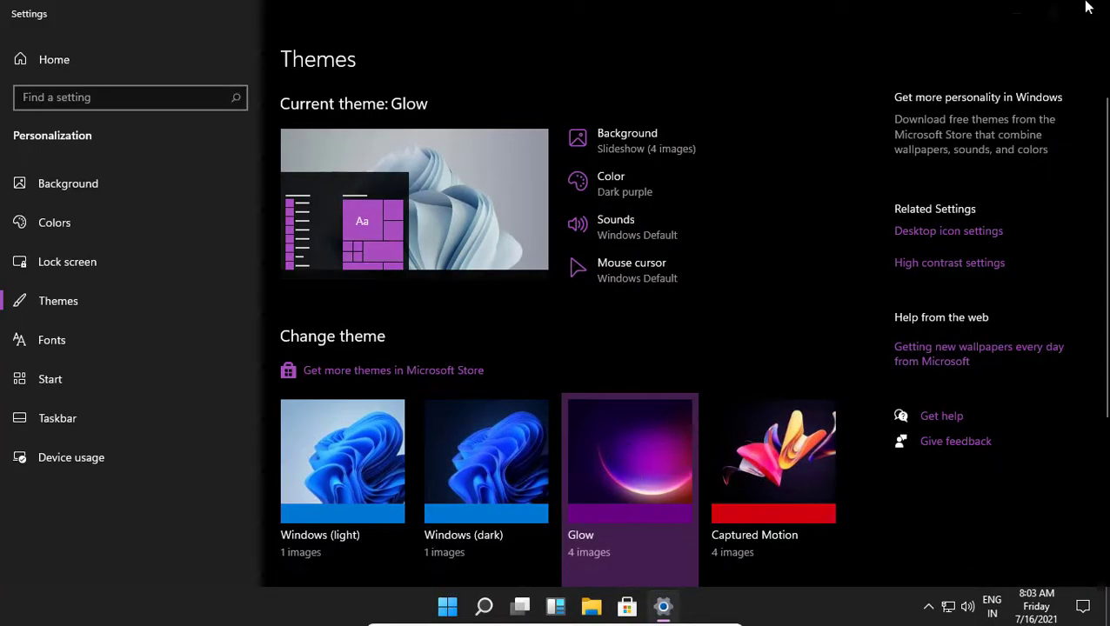
click(1016, 18)
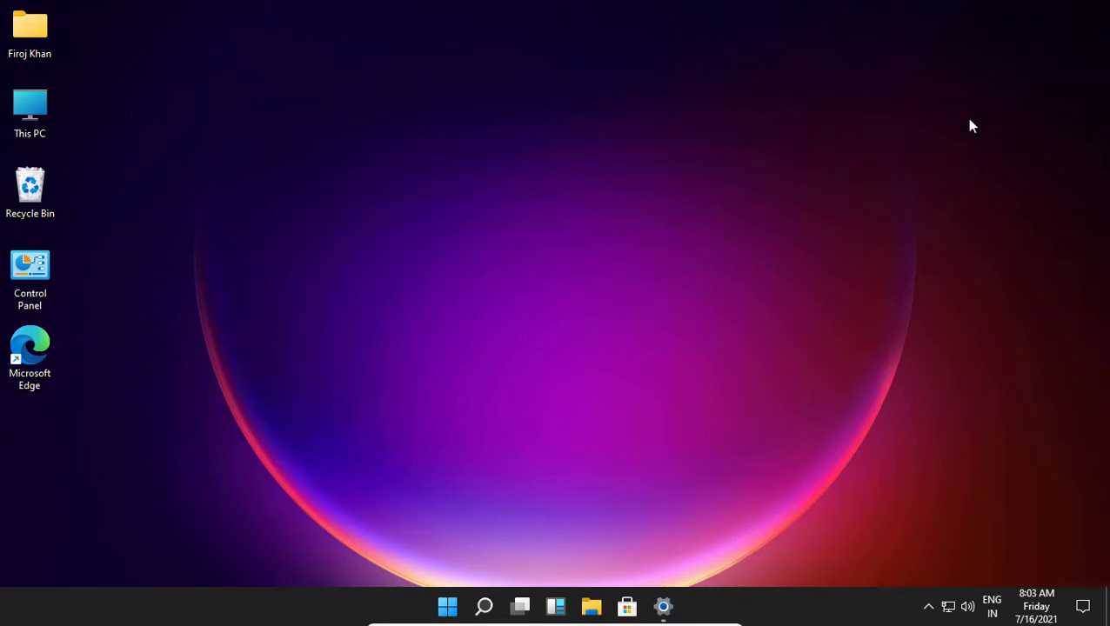
Step: Apply the Captured Motion theme, and view the desktop and Start menu with Settings minimized
click(663, 607)
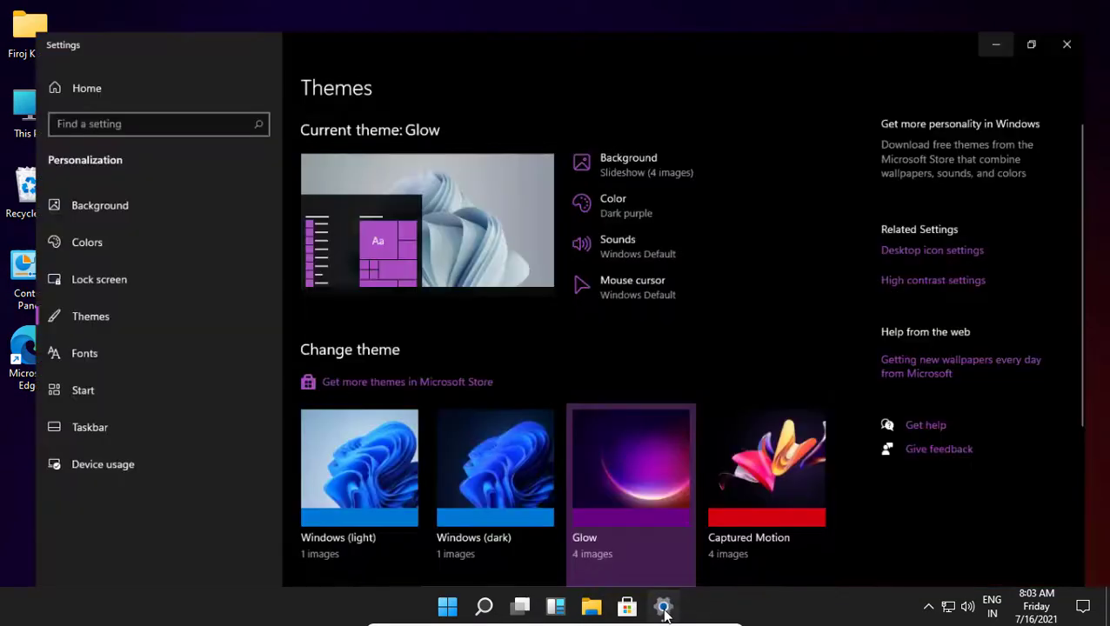
scroll(852, 329, down, 3)
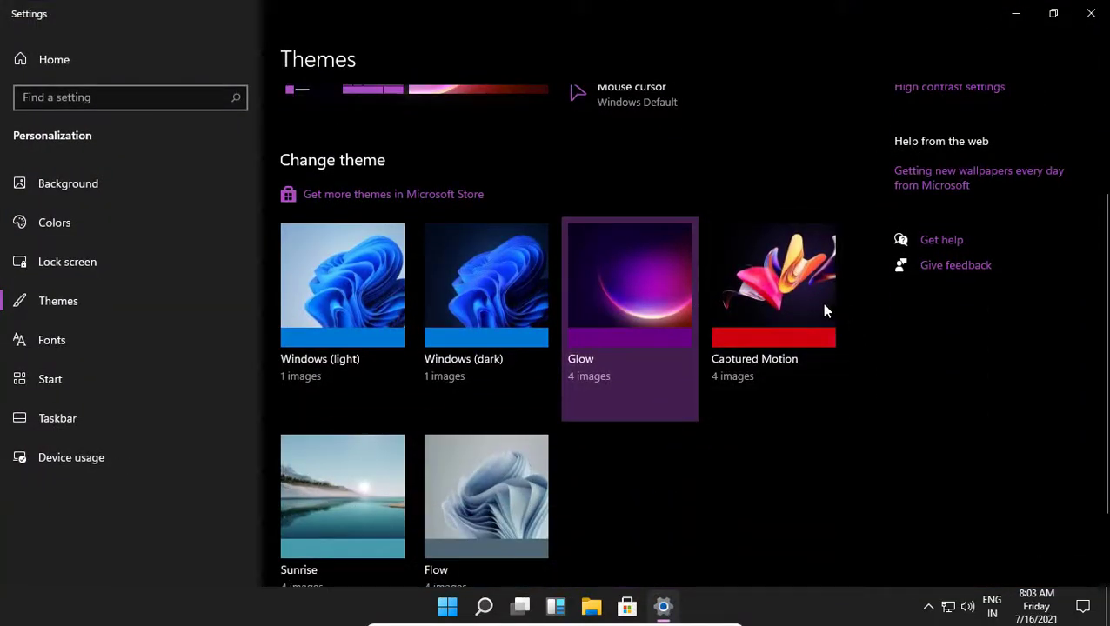
click(819, 315)
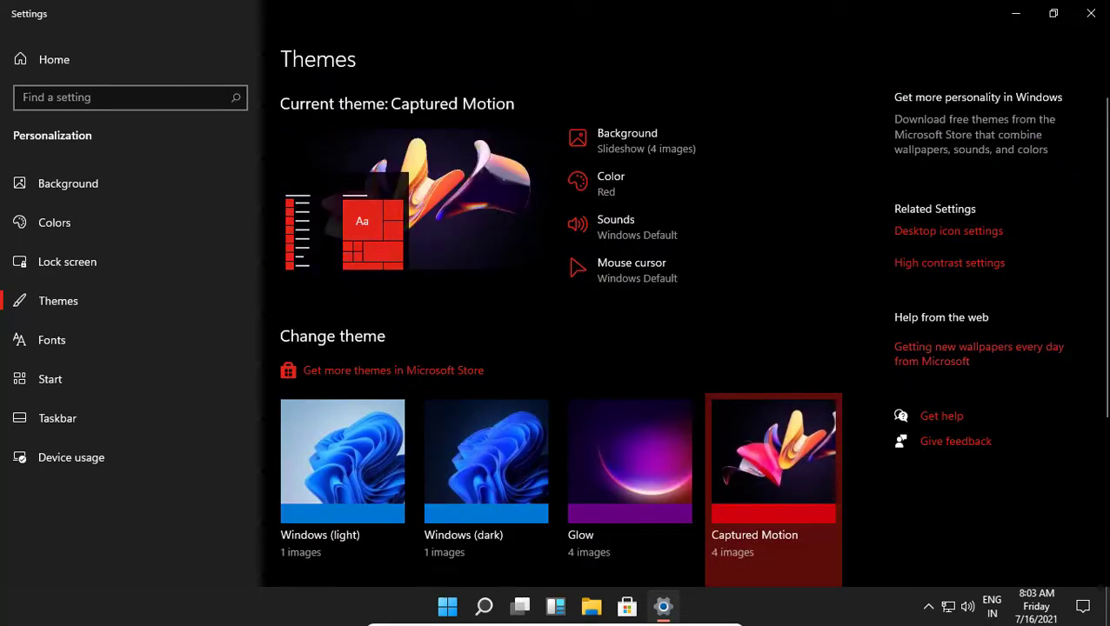
click(1016, 18)
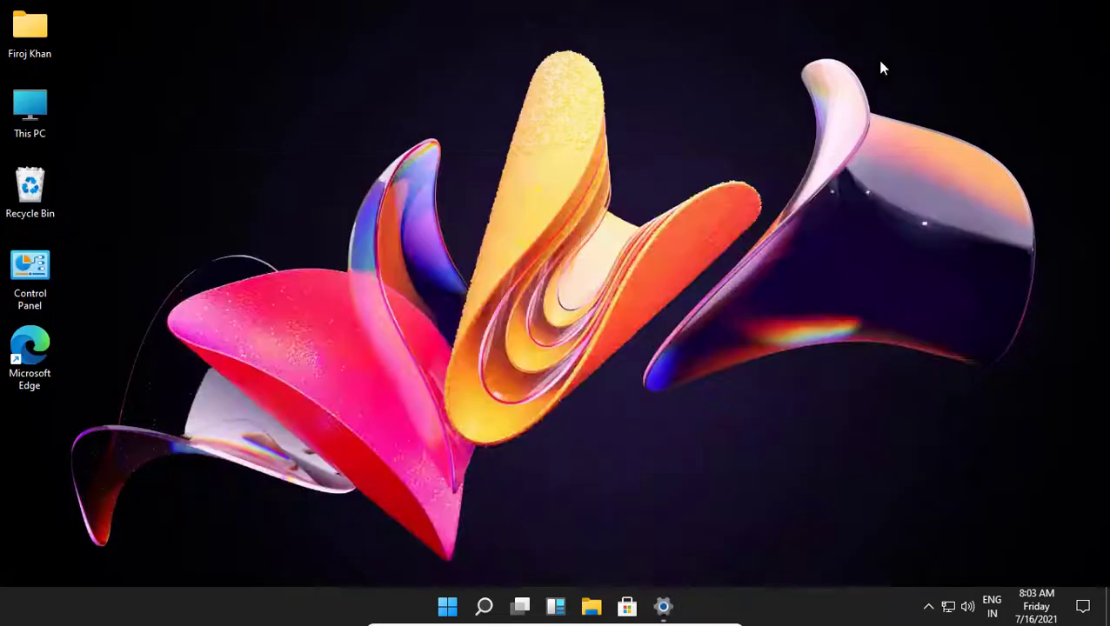
click(447, 608)
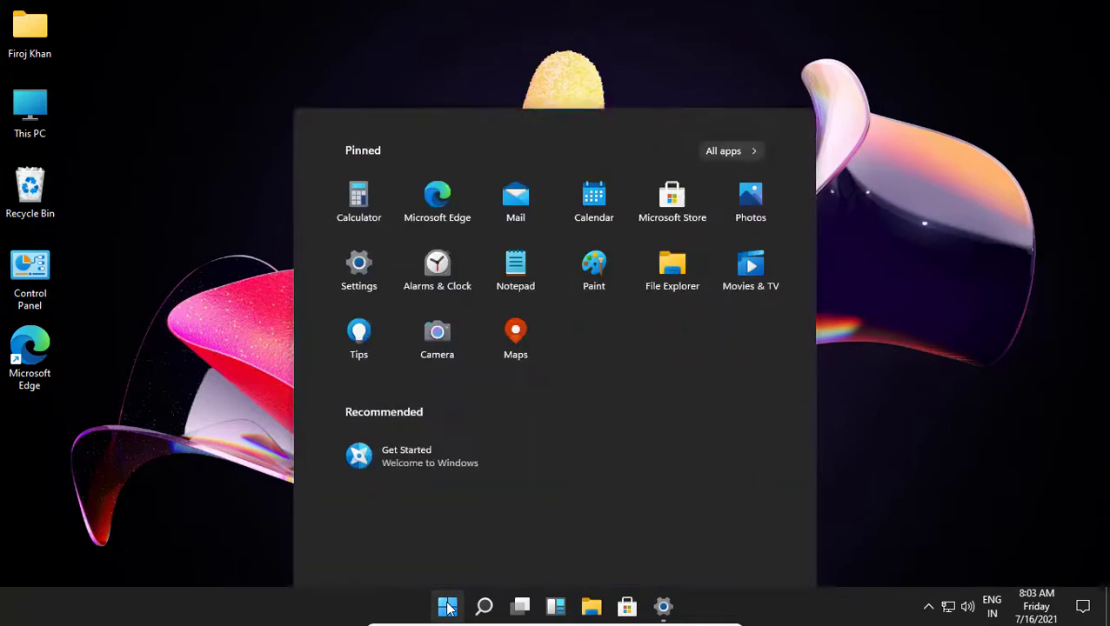
click(448, 608)
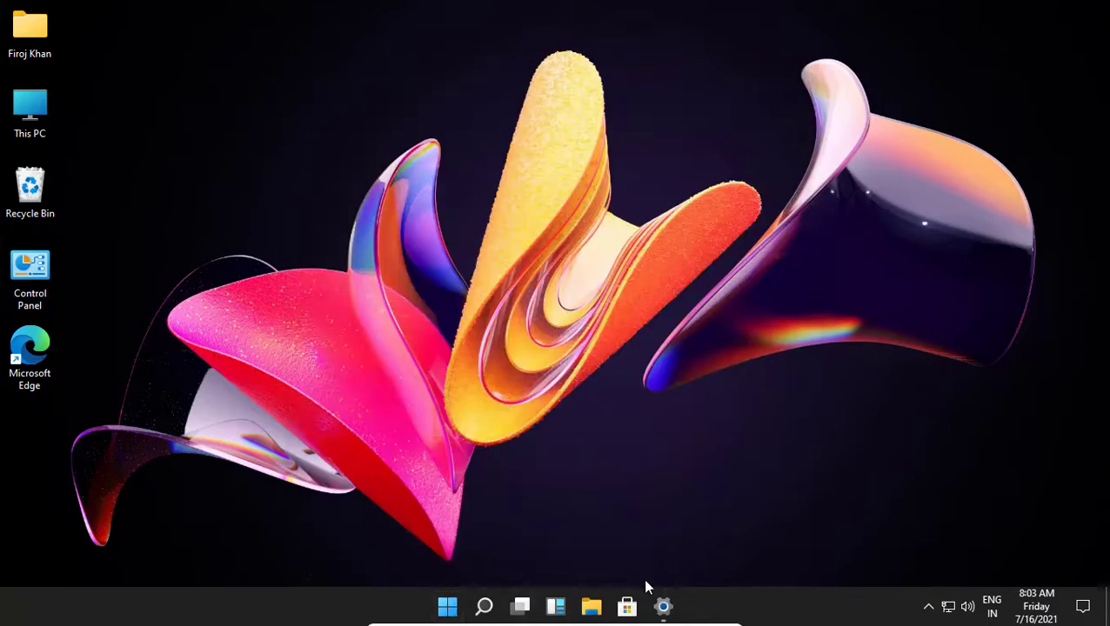
Step: Apply the Sunrise theme, minimize Settings to view the desktop, and refresh it
click(663, 607)
scroll(602, 487, down, 4)
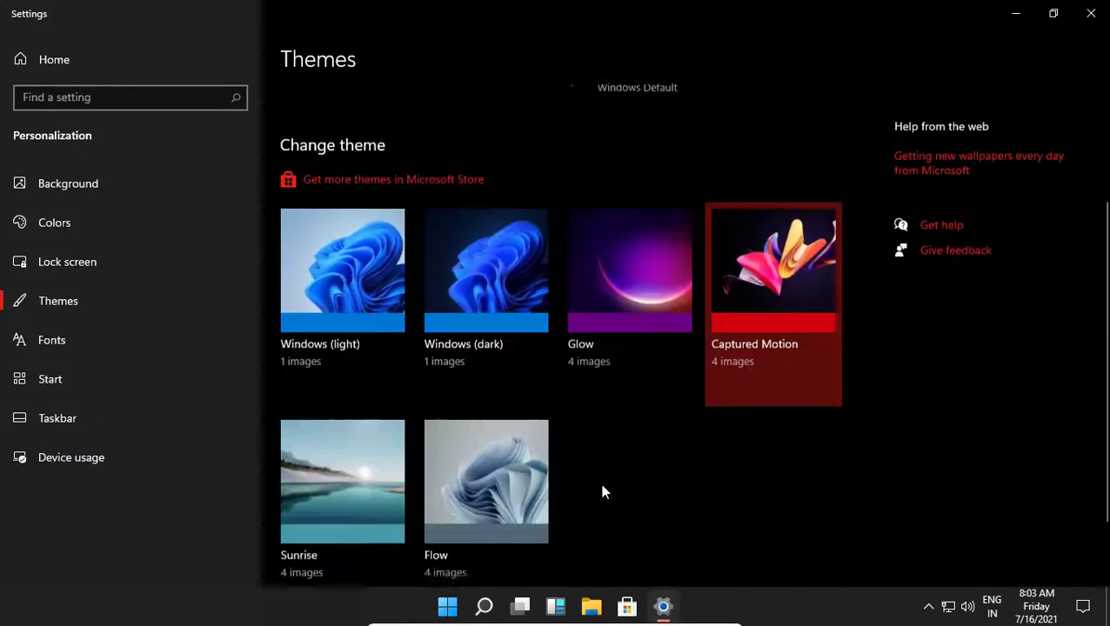
click(346, 380)
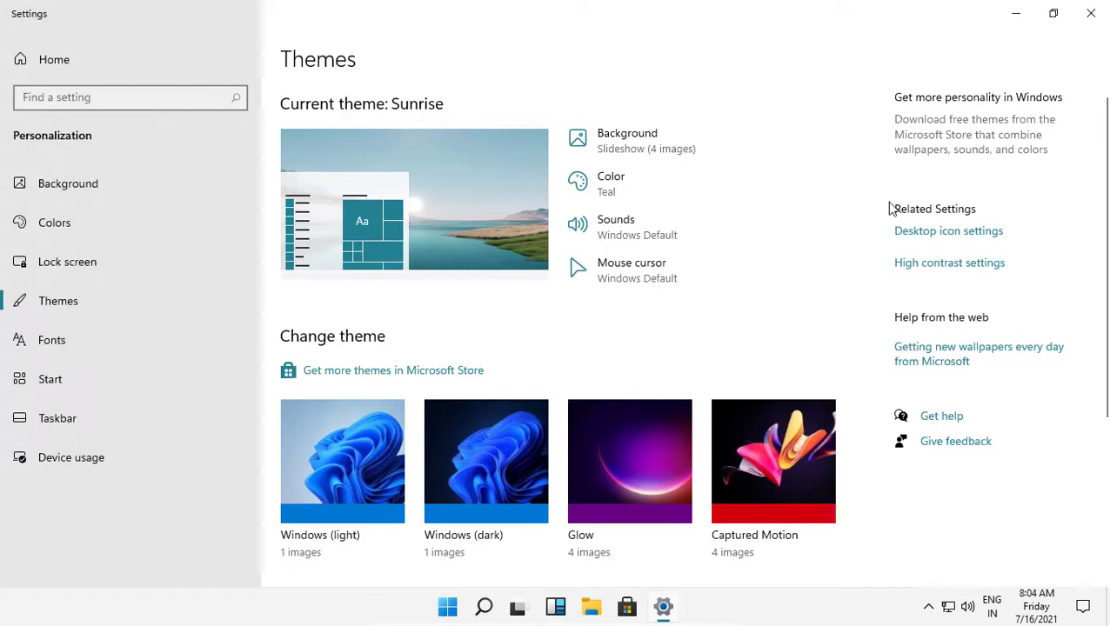
click(1013, 14)
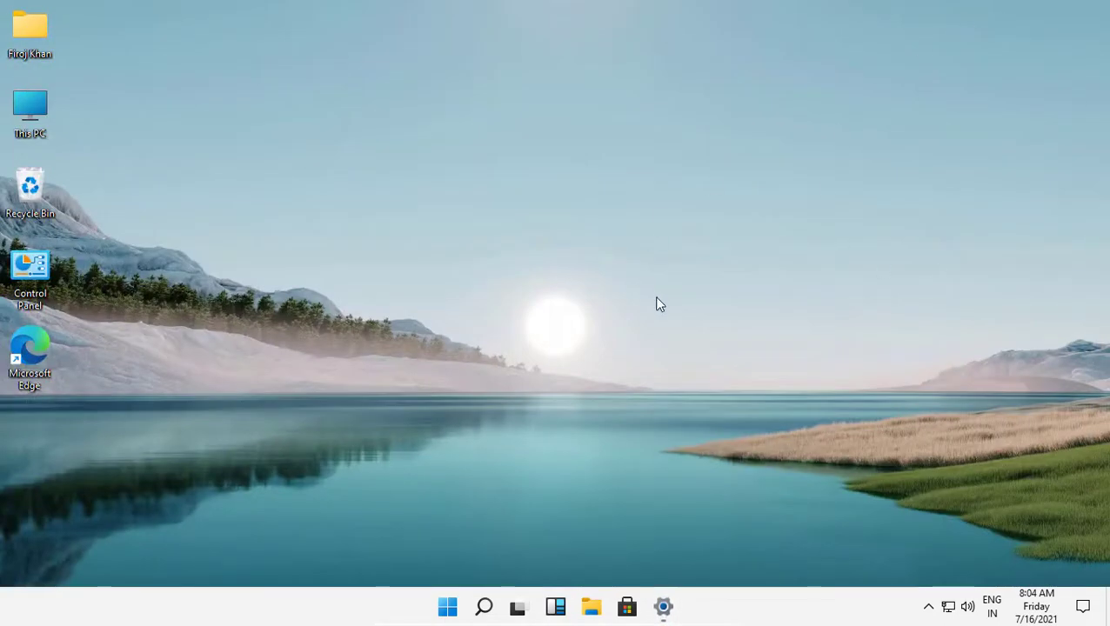
right_click(494, 177)
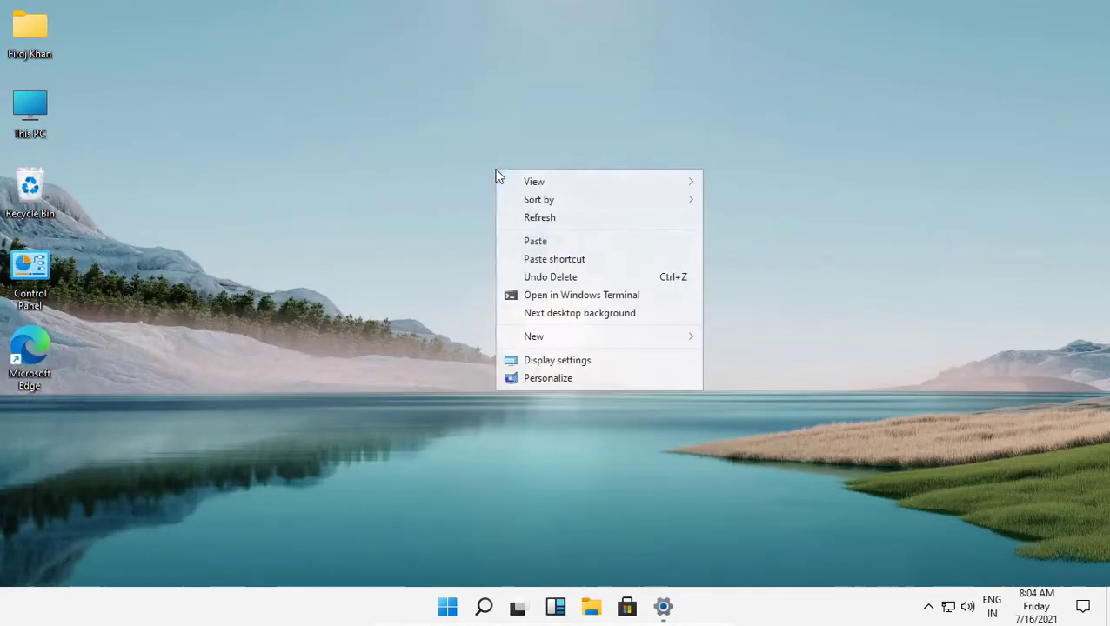
click(545, 220)
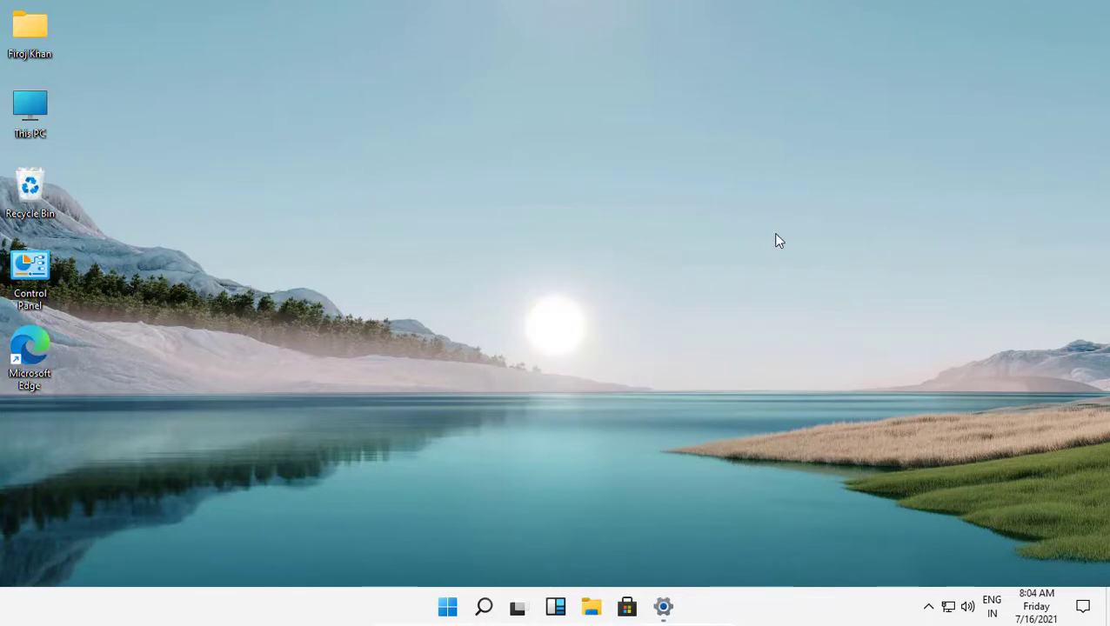
Step: Apply the Windows (dark) theme and minimize Settings to view the desktop
click(664, 609)
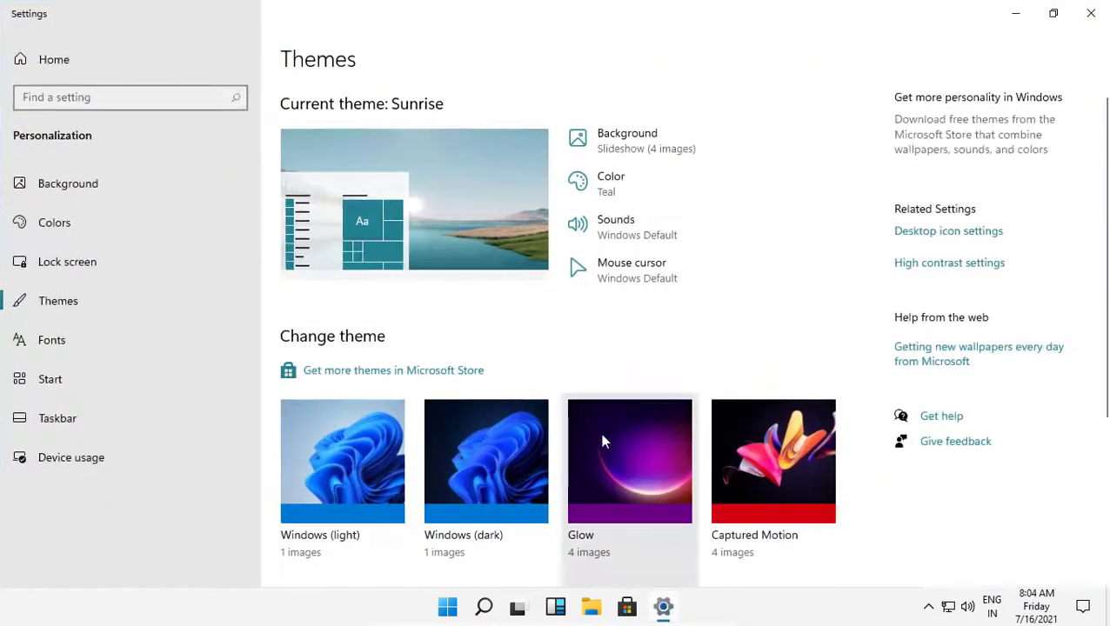
scroll(574, 440, down, 3)
click(471, 312)
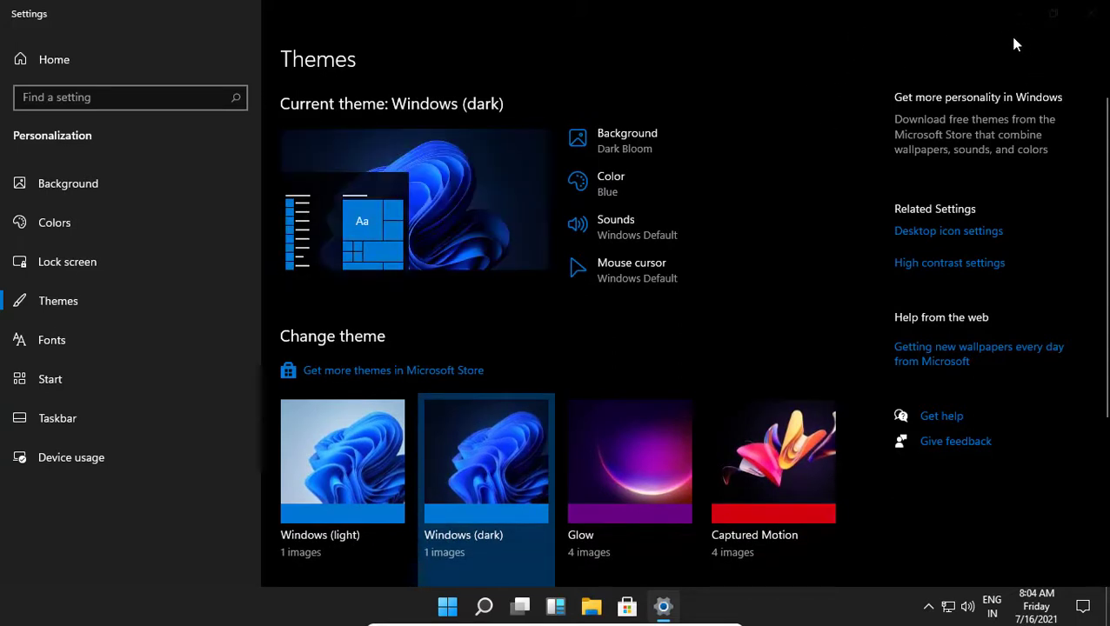
click(1015, 18)
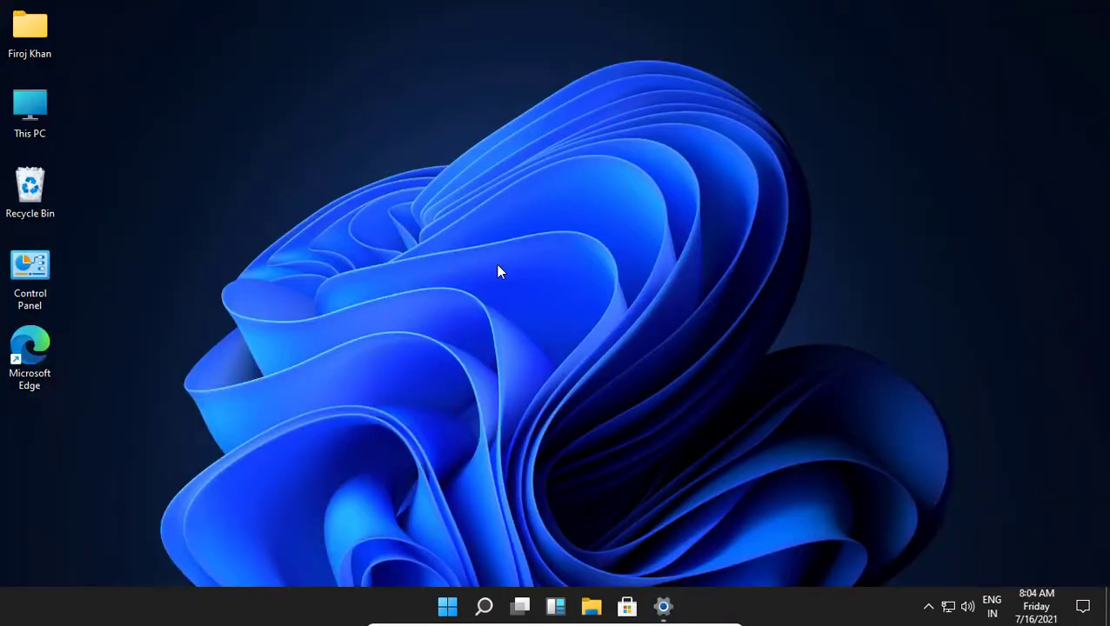
Step: Apply the Windows (light) theme, close Settings, and refresh the desktop
click(662, 607)
click(356, 468)
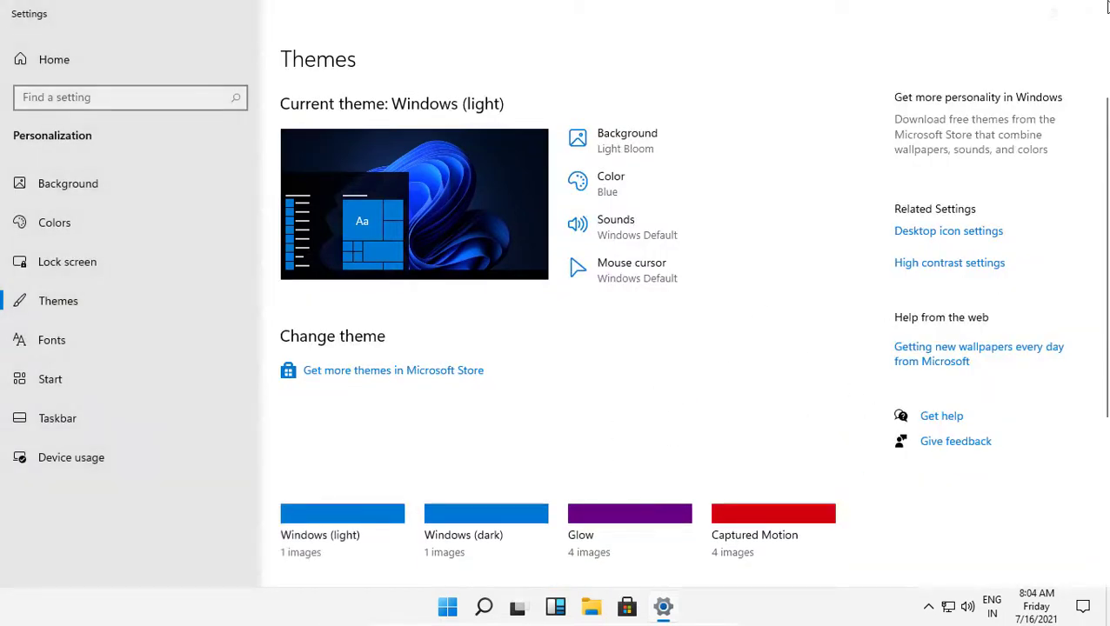
click(1088, 14)
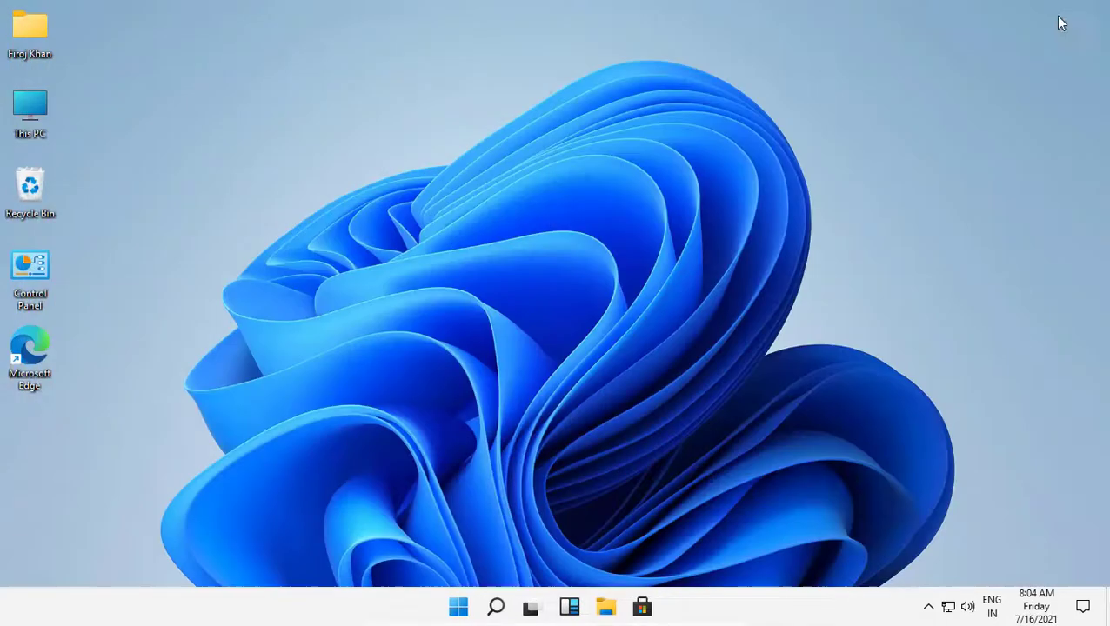
right_click(853, 78)
click(880, 125)
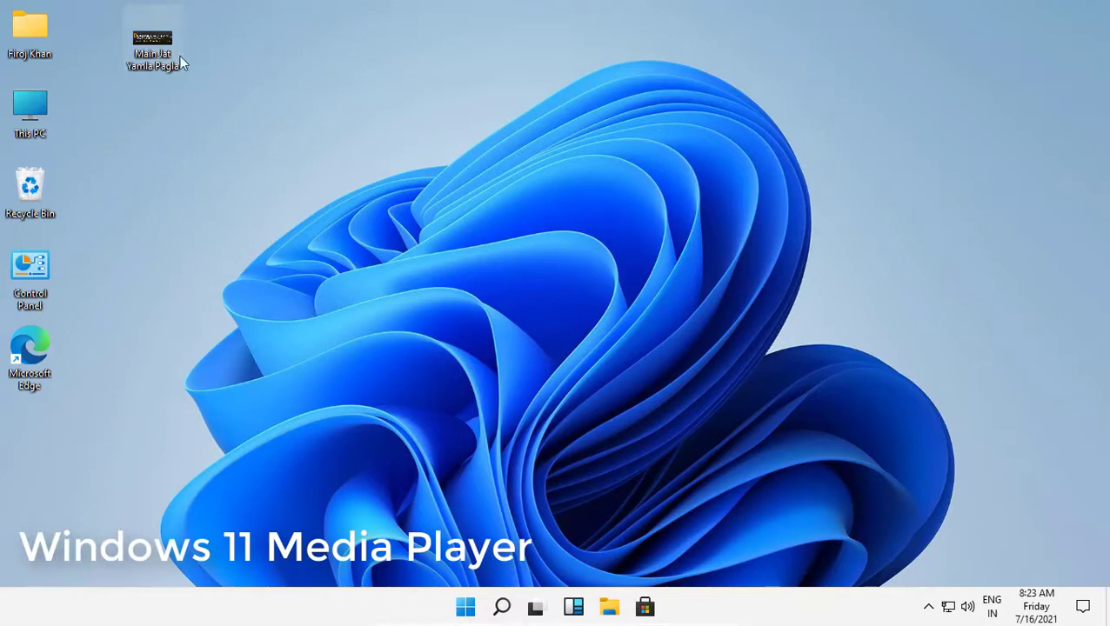
Step: Play the Main Jat Yamla Pagla music file from the desktop and open the music player's settings
double_click(153, 48)
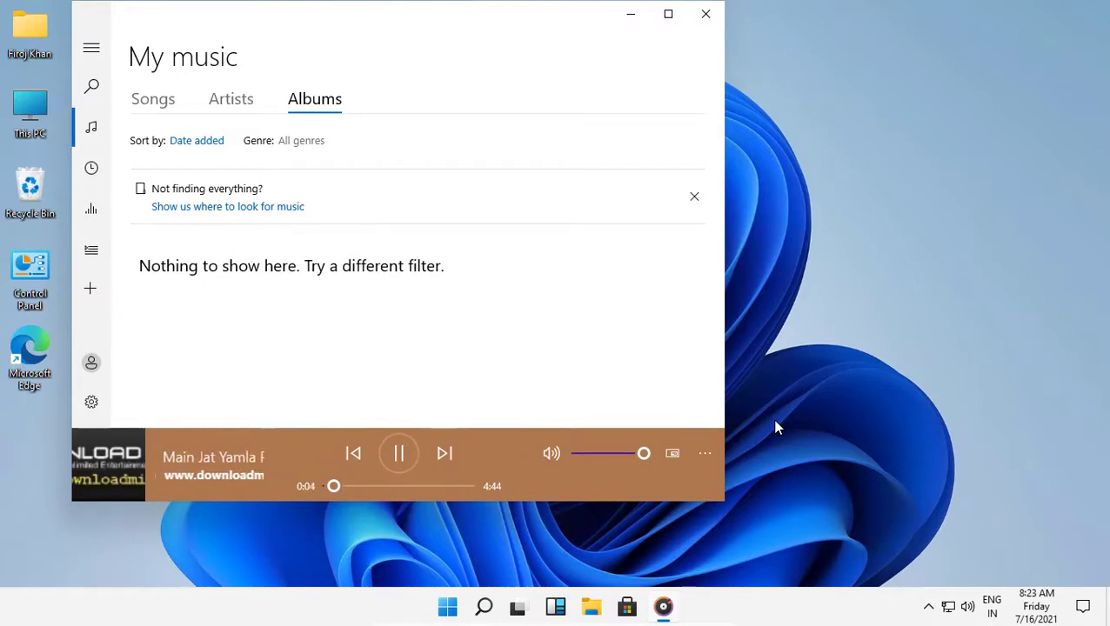
click(92, 402)
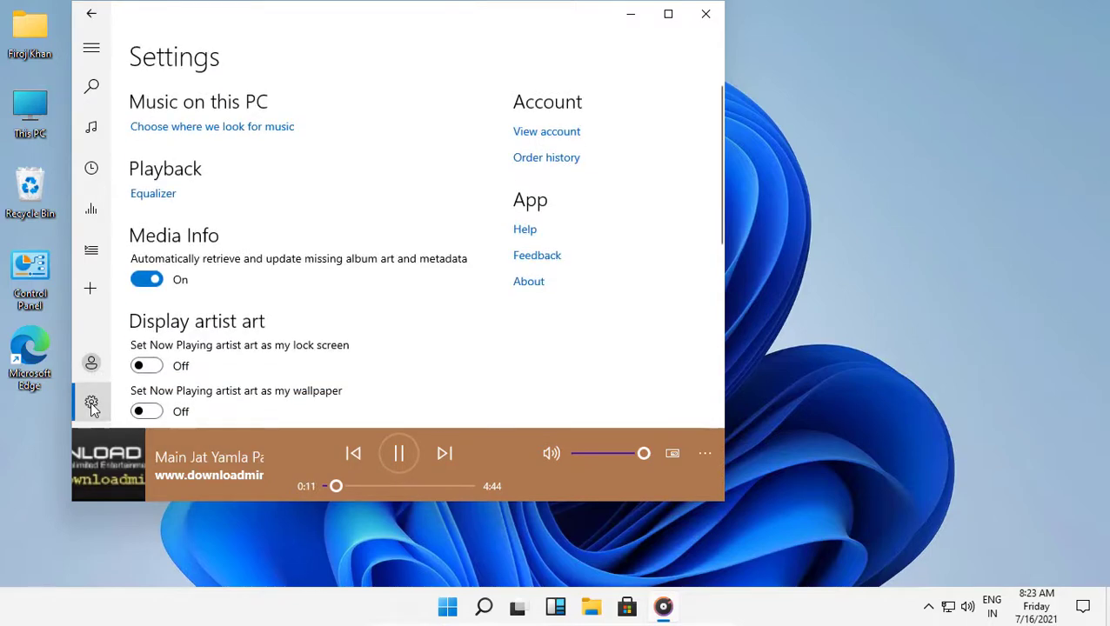
Step: Look through the music player's settings down to the Mode options and return to the start of the page
scroll(346, 215, down, 1)
scroll(347, 222, down, 2)
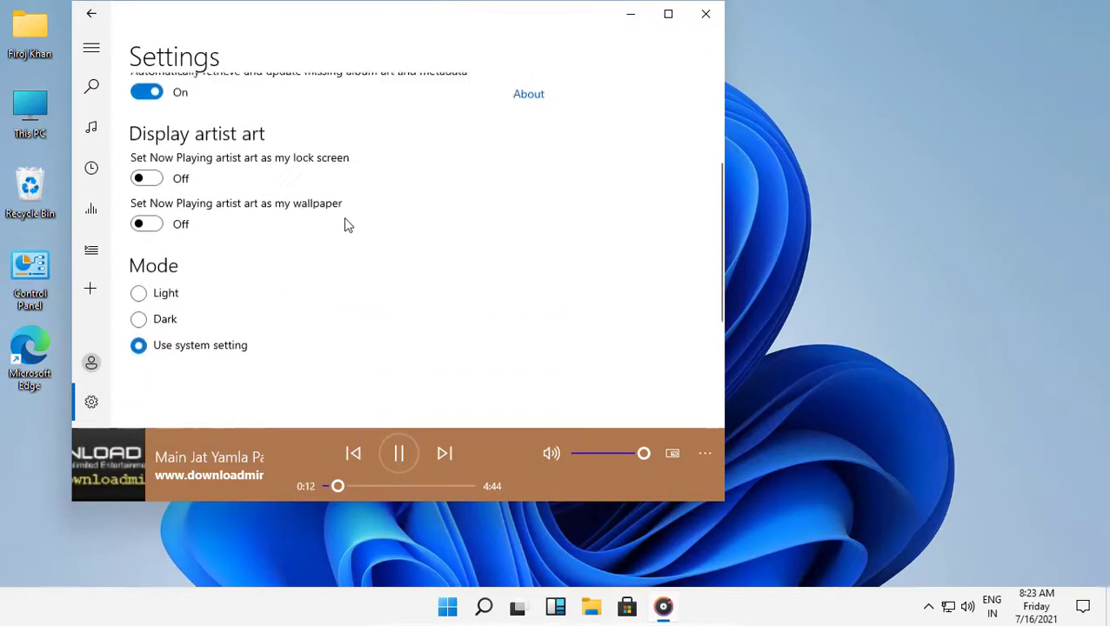
scroll(119, 146, up, 3)
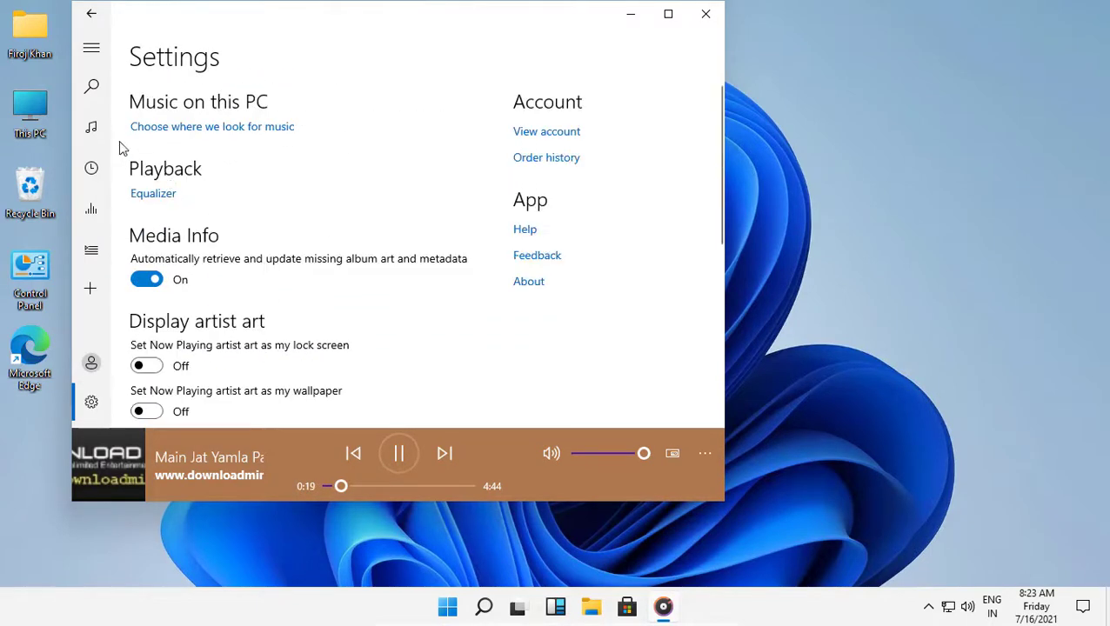
Step: Browse the Songs and Artists lists in My music, view the playing song's full player, and close the music player
click(91, 47)
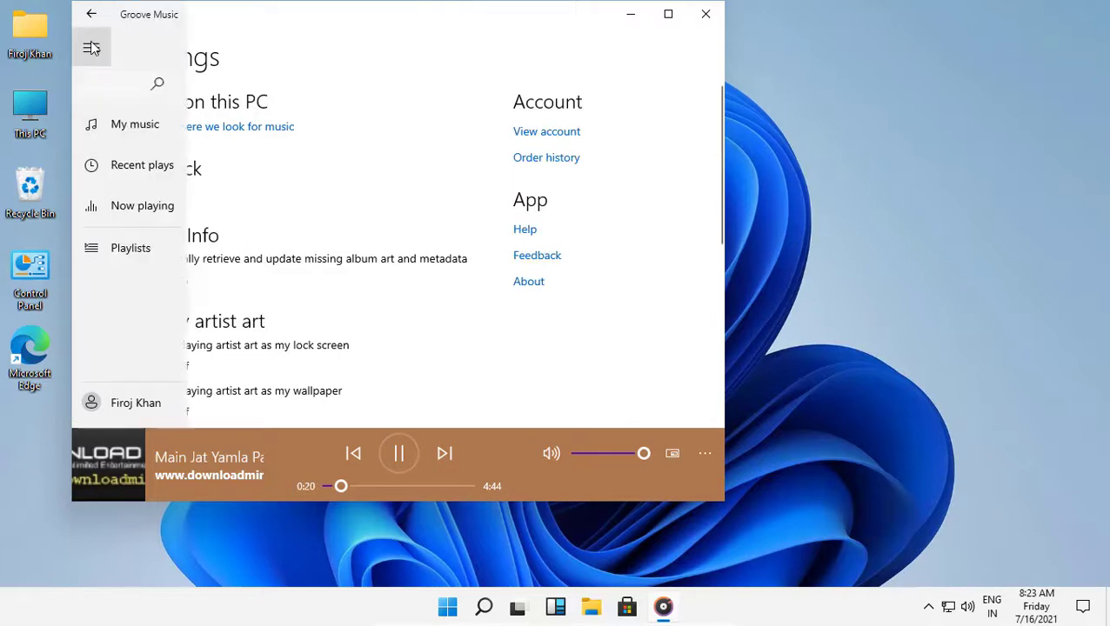
click(156, 136)
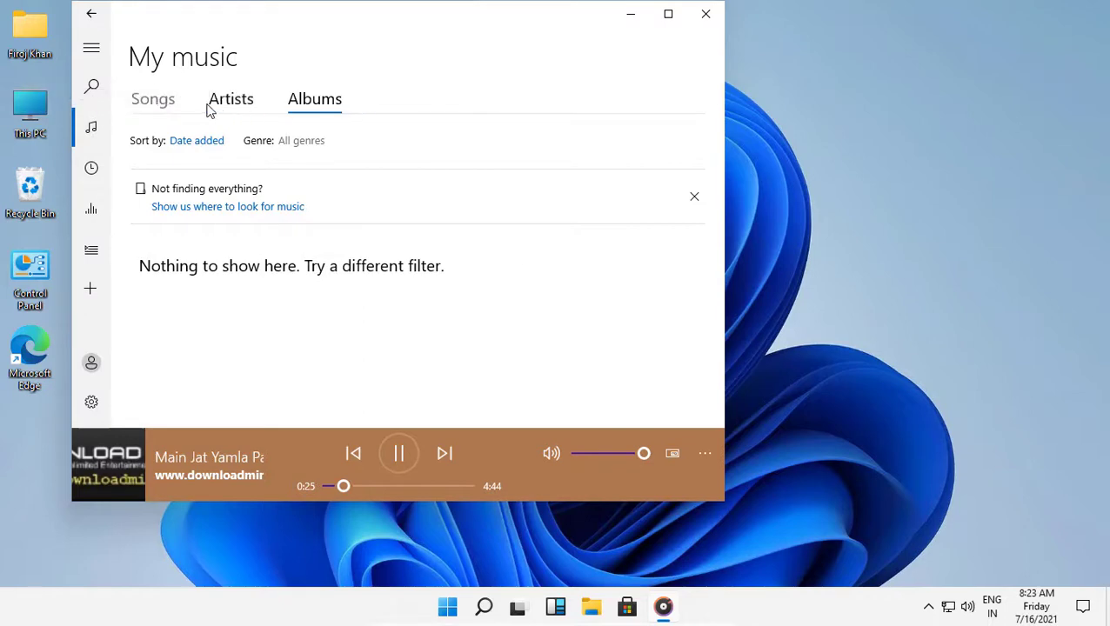
click(167, 104)
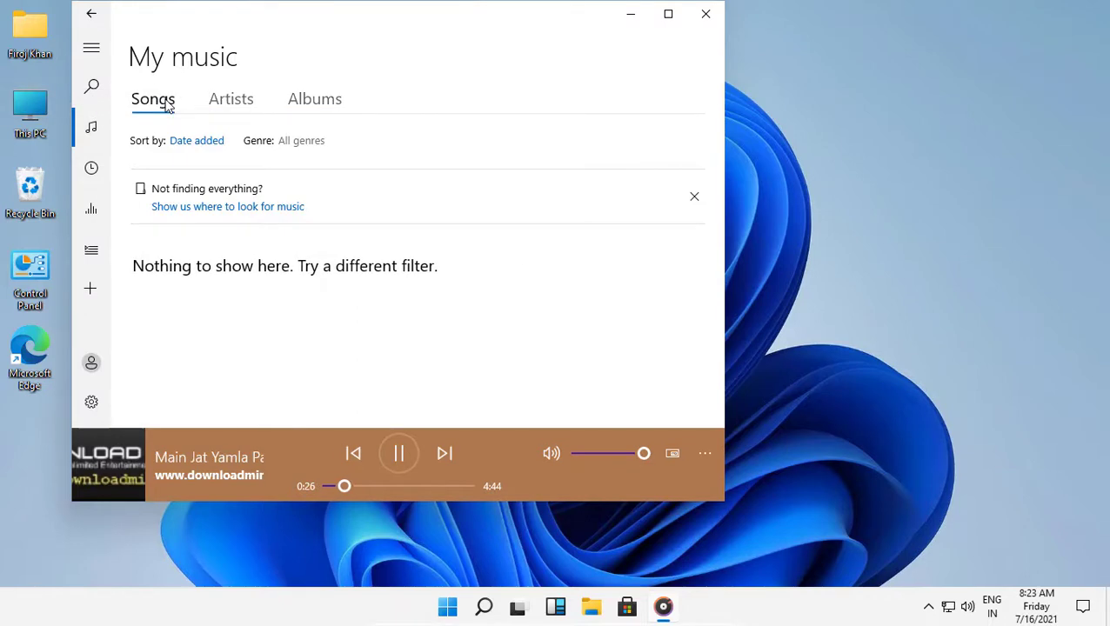
click(227, 105)
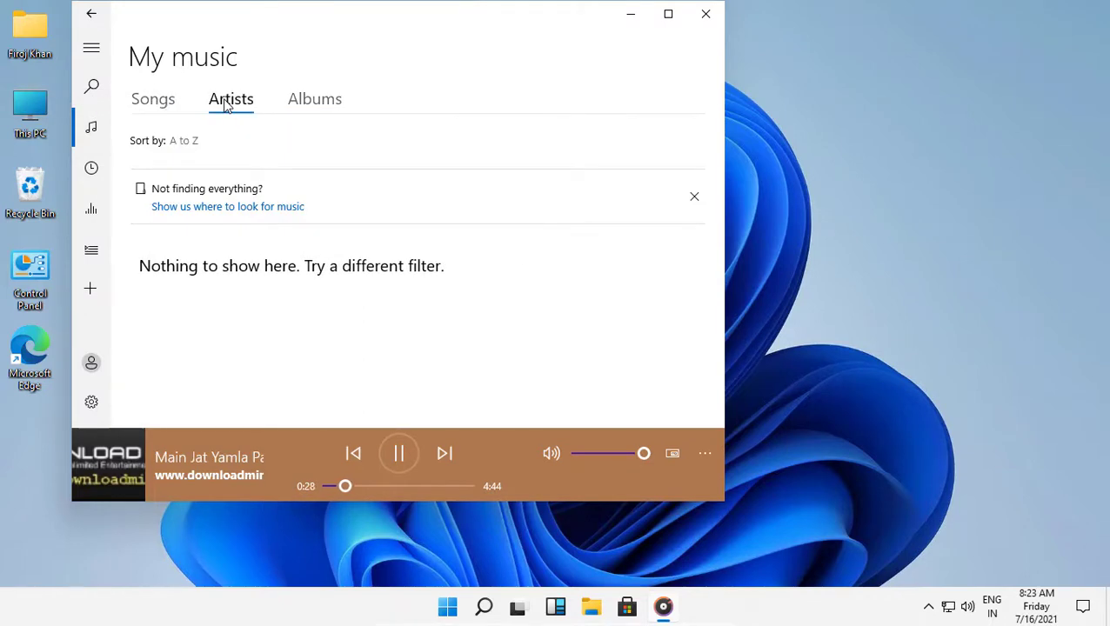
click(219, 457)
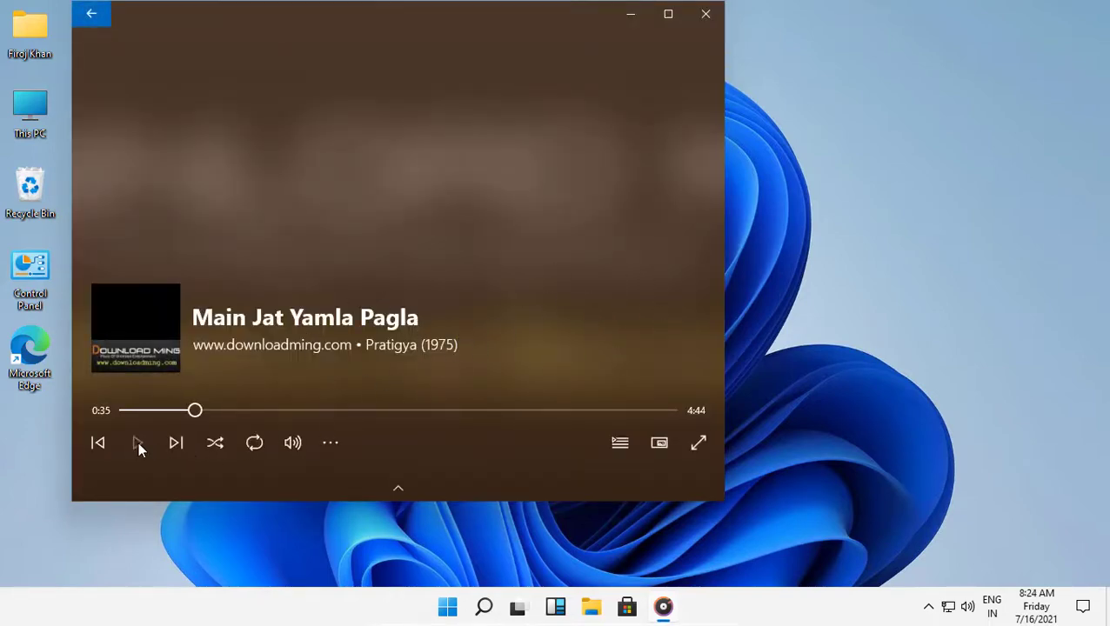
click(702, 14)
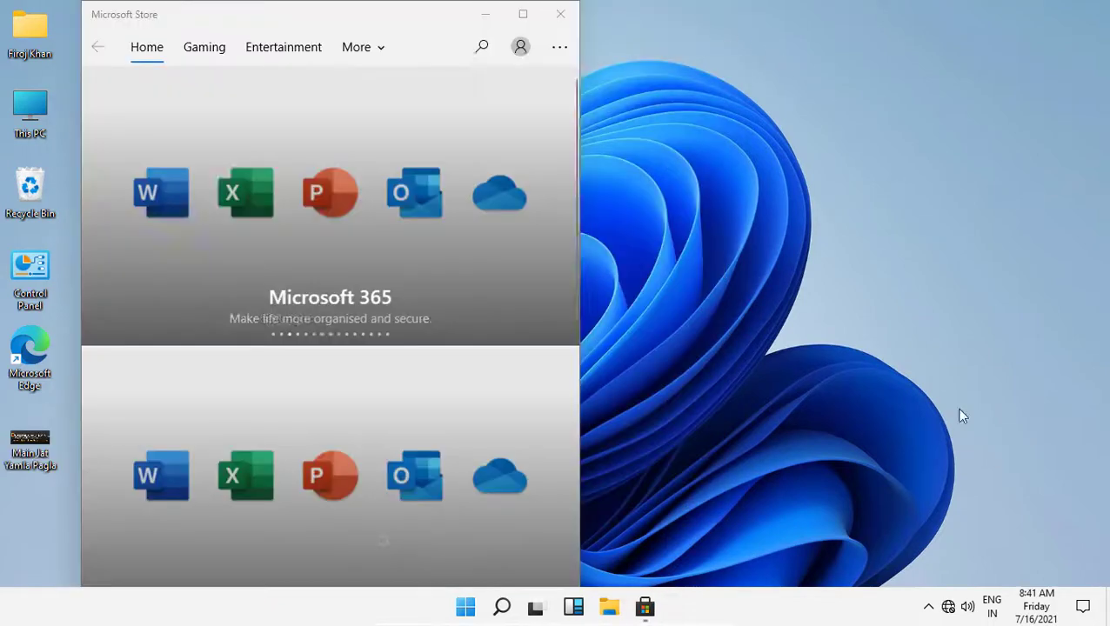
Step: Open This PC from the desktop and snap its window to the right side of the screen using an uneven two-column layout
double_click(26, 118)
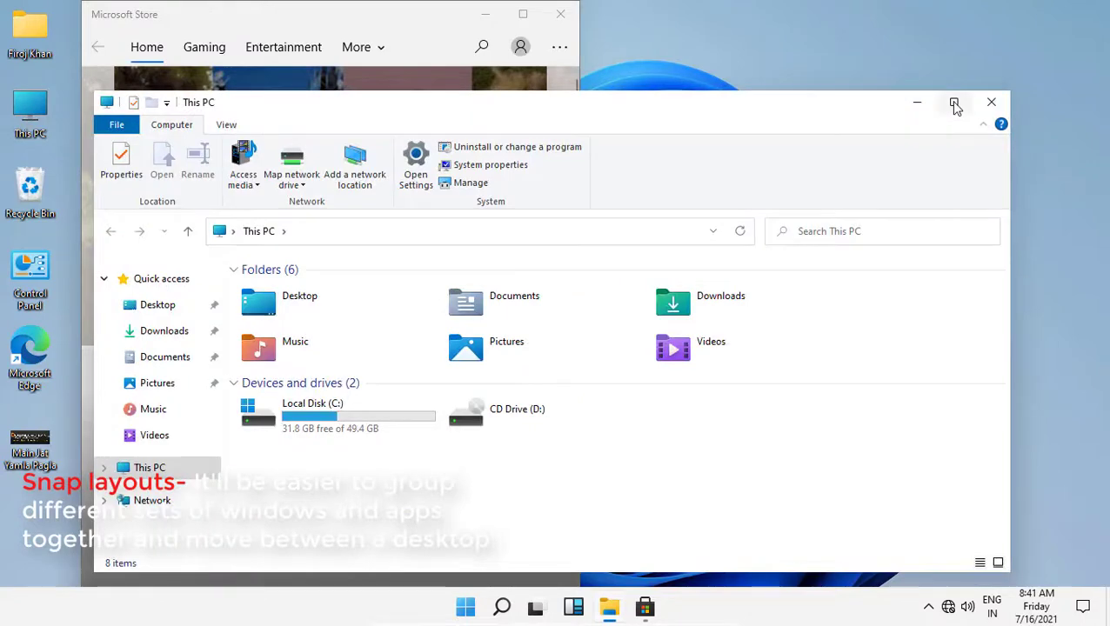
mouse_move(954, 104)
click(1021, 159)
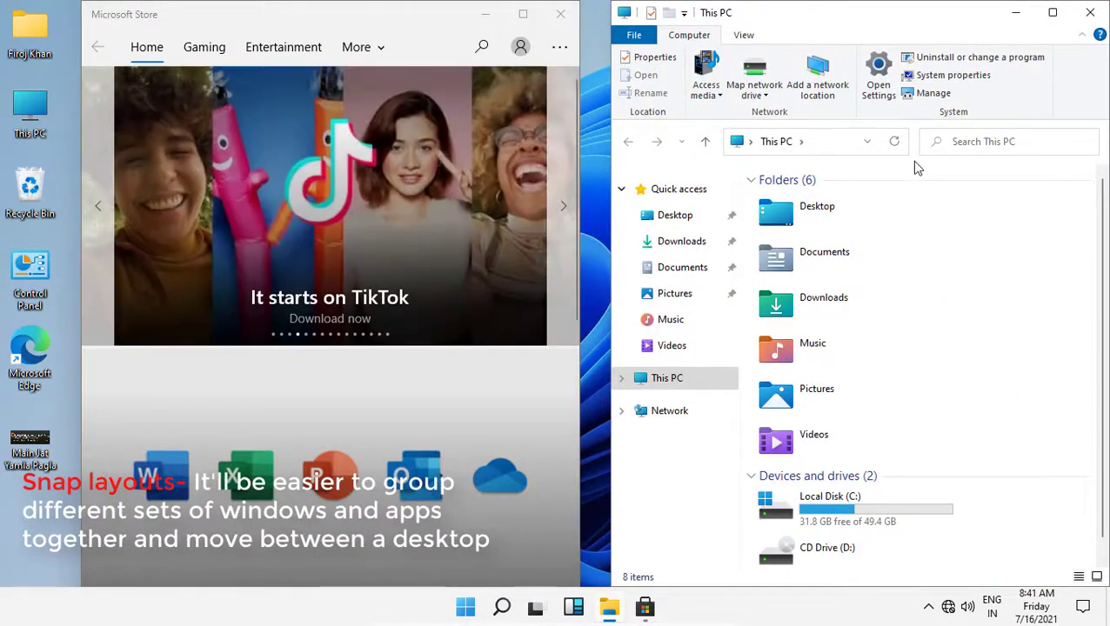
Step: Snap the Microsoft Store window to the bottom-left quarter of the screen and apply another snap layout position to the This PC window
mouse_move(520, 20)
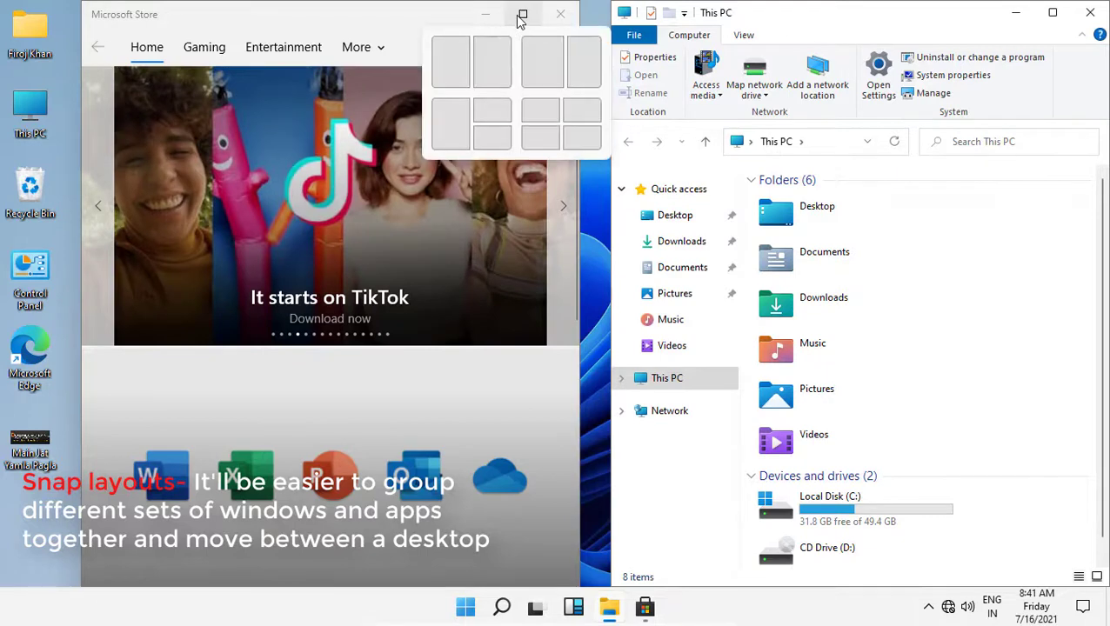
click(547, 140)
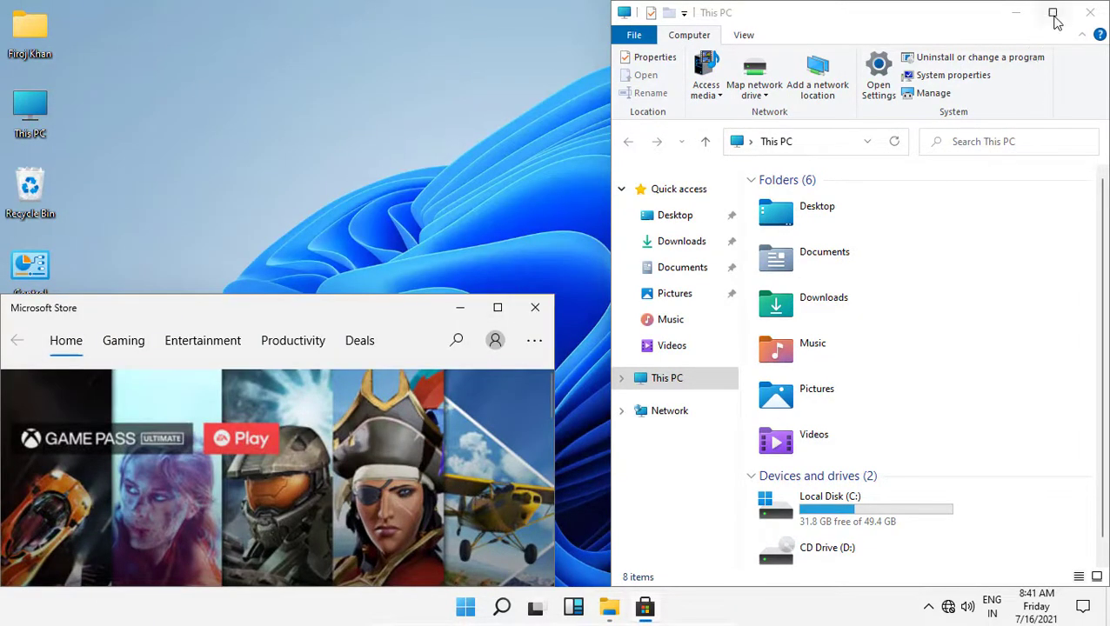
mouse_move(1053, 20)
click(1077, 126)
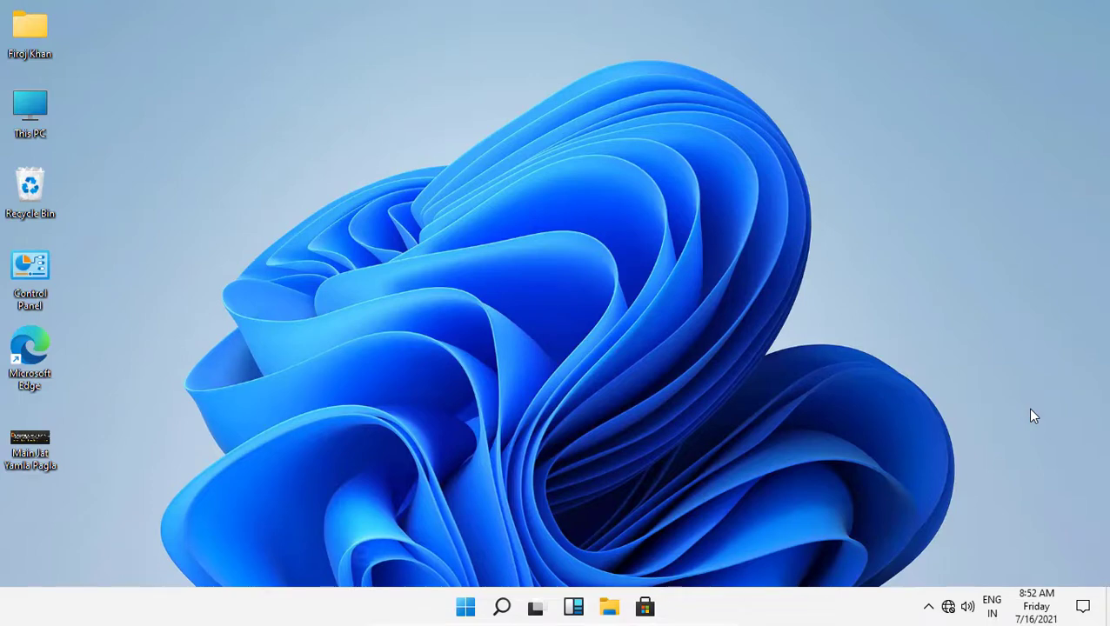
Step: Open Control Panel from the desktop, view its categories in a maximized window, and close it
double_click(30, 271)
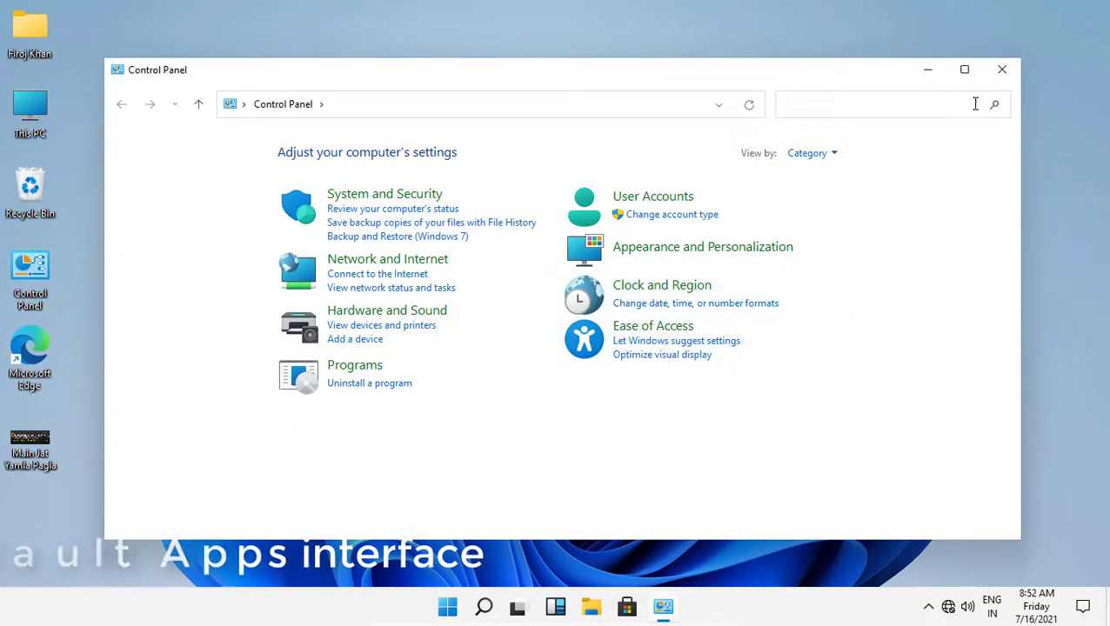
click(964, 71)
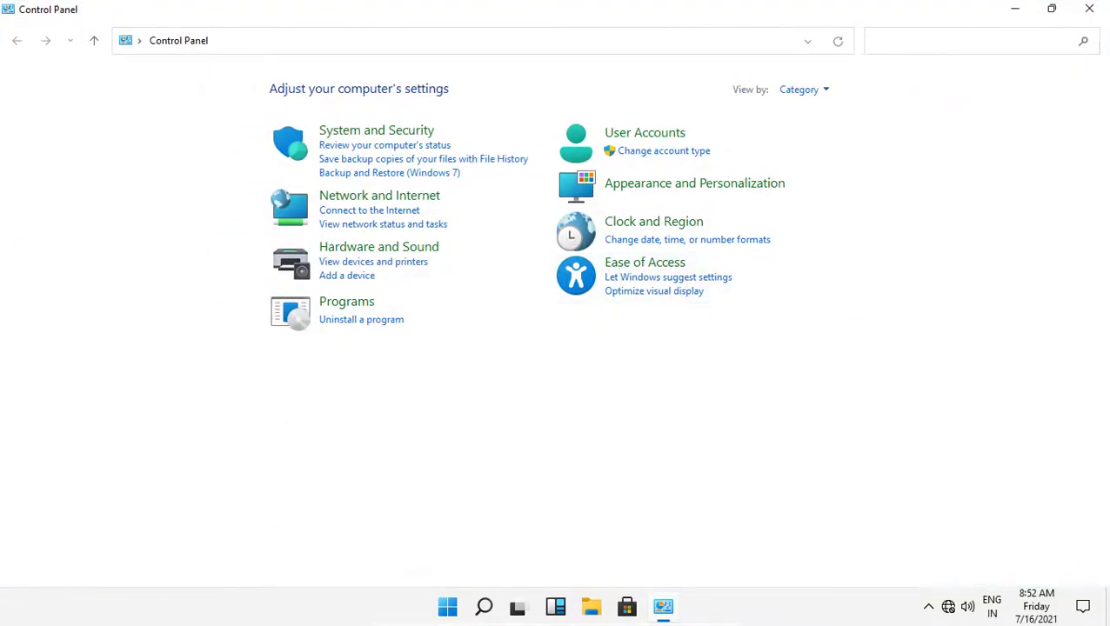
click(1089, 8)
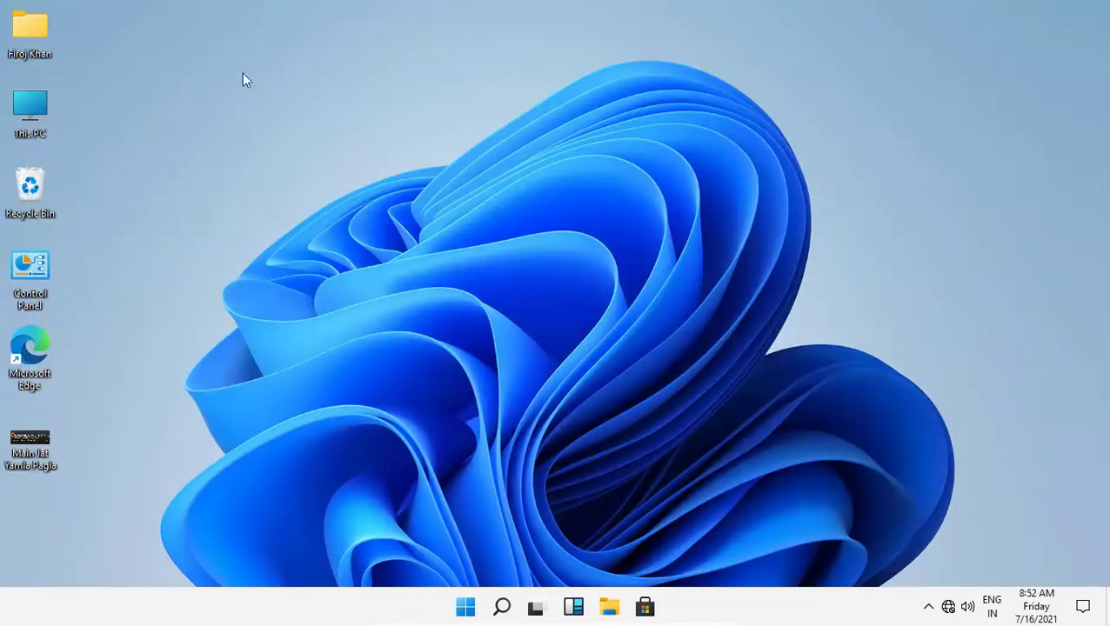
Step: View the This PC window and the Settings home page, closing each one after viewing
double_click(43, 99)
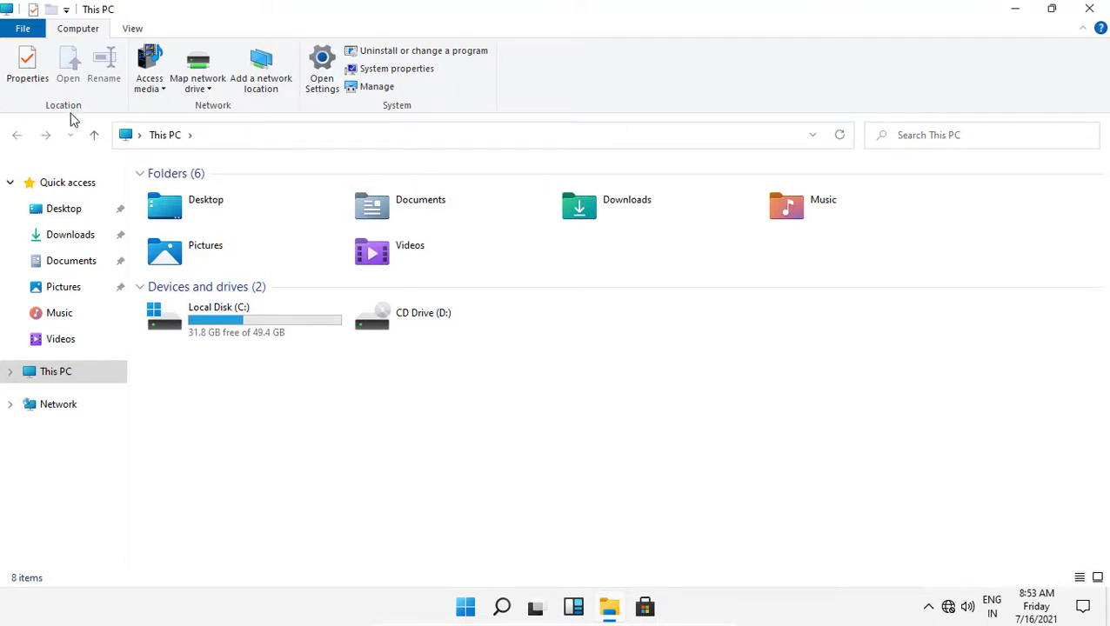
click(1089, 9)
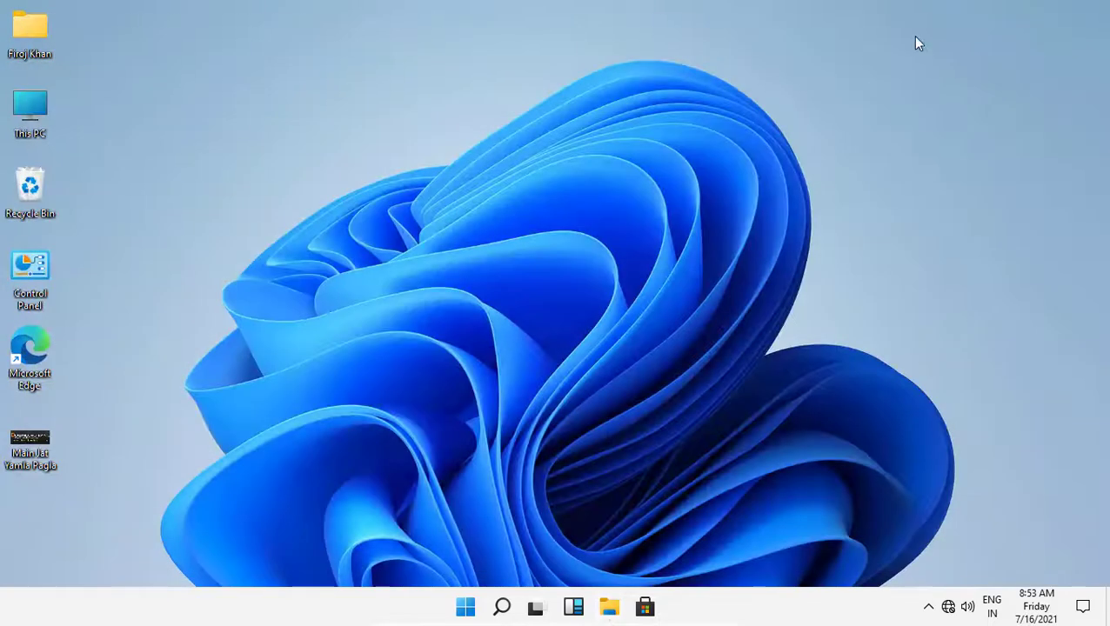
click(467, 609)
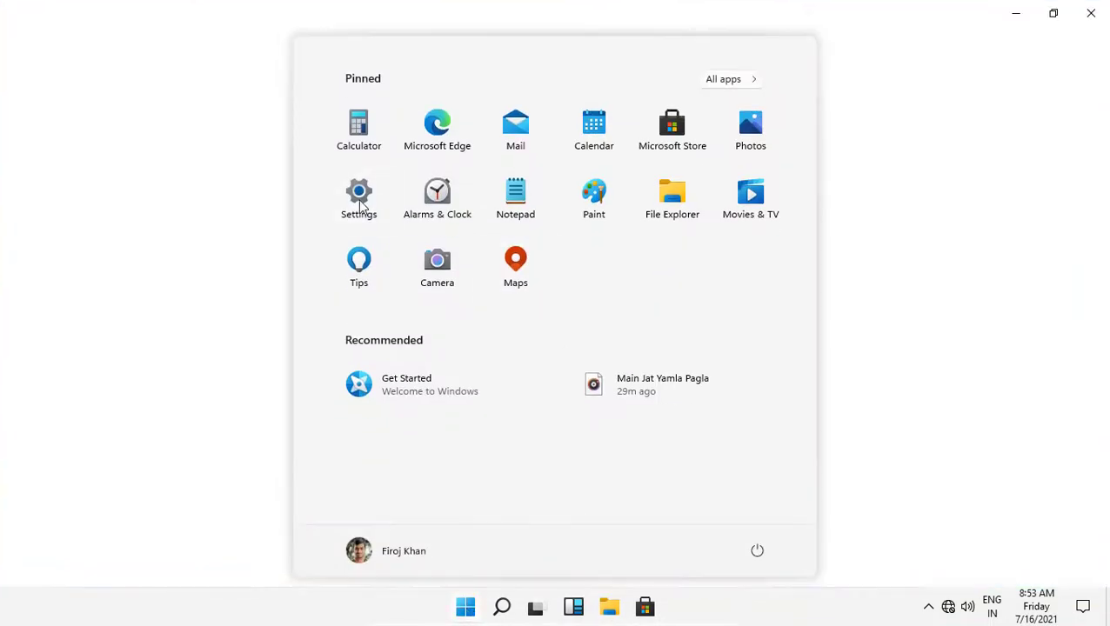
click(360, 201)
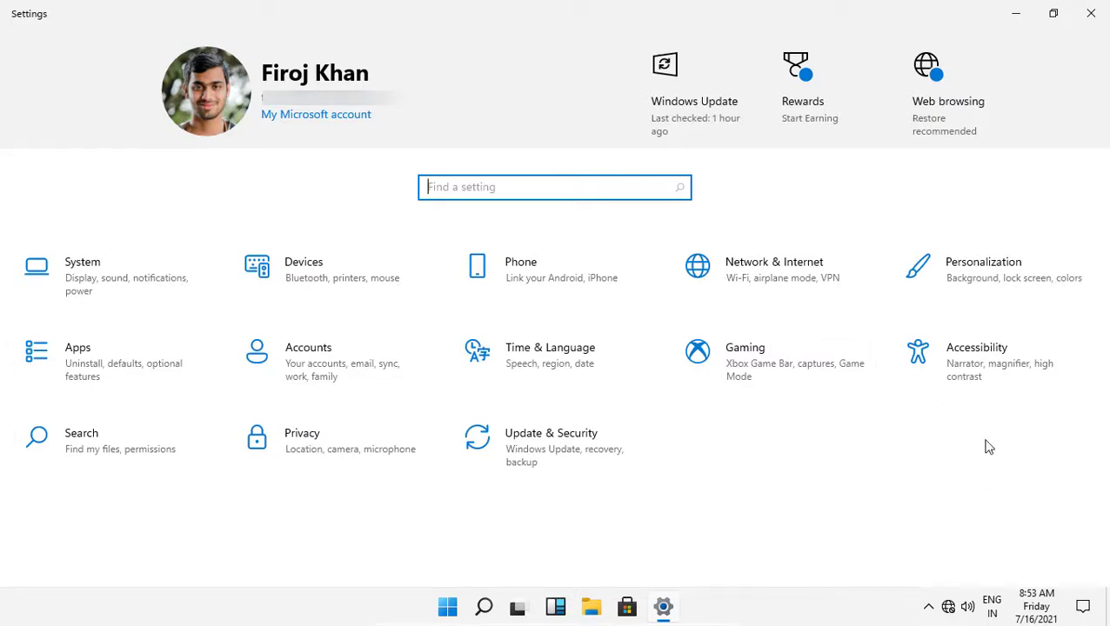
click(1090, 13)
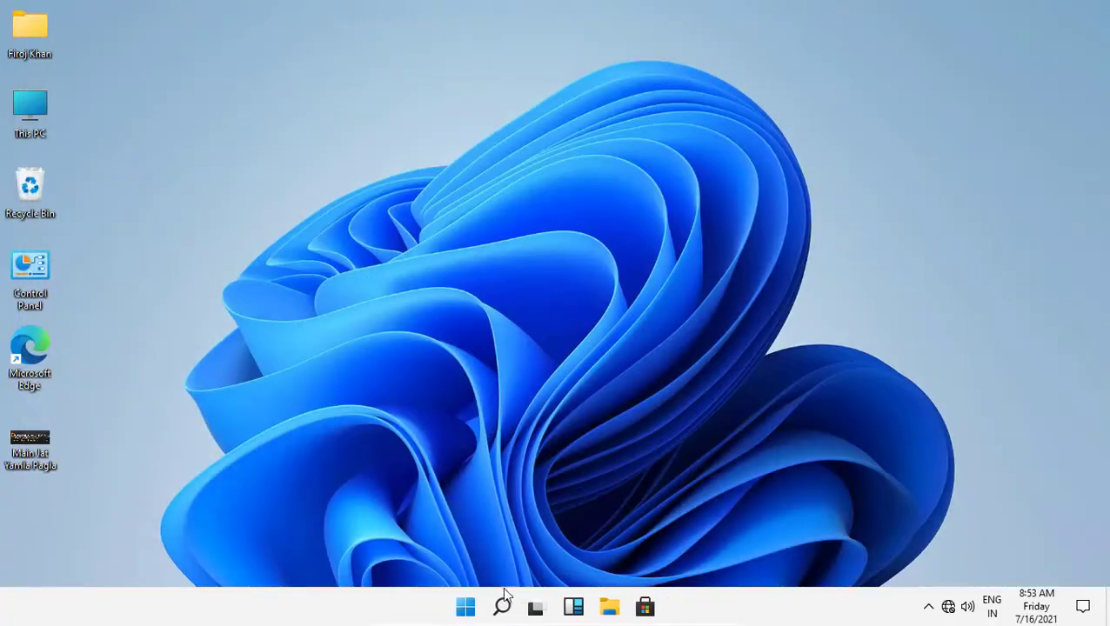
Step: Launch Paint, view its File commands, and close it without drawing anything
click(465, 608)
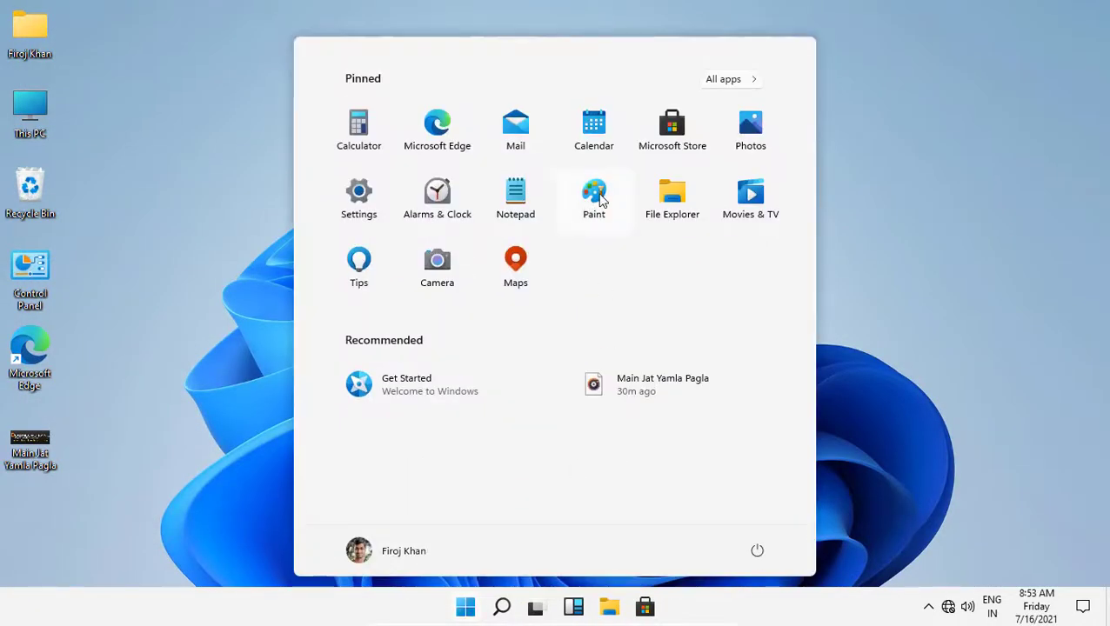
click(594, 197)
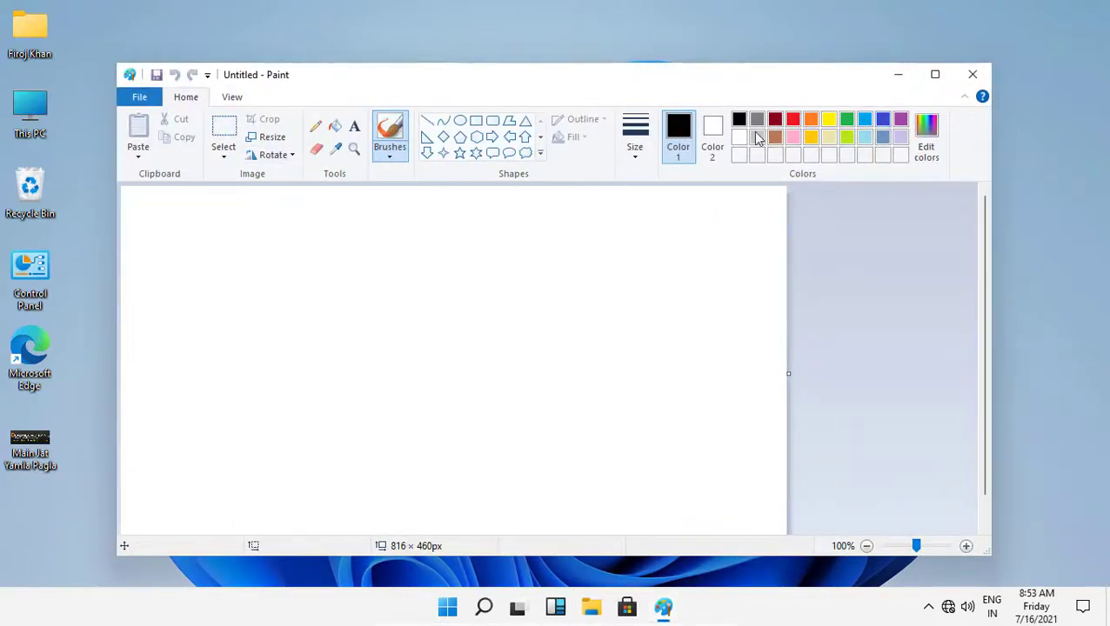
click(141, 97)
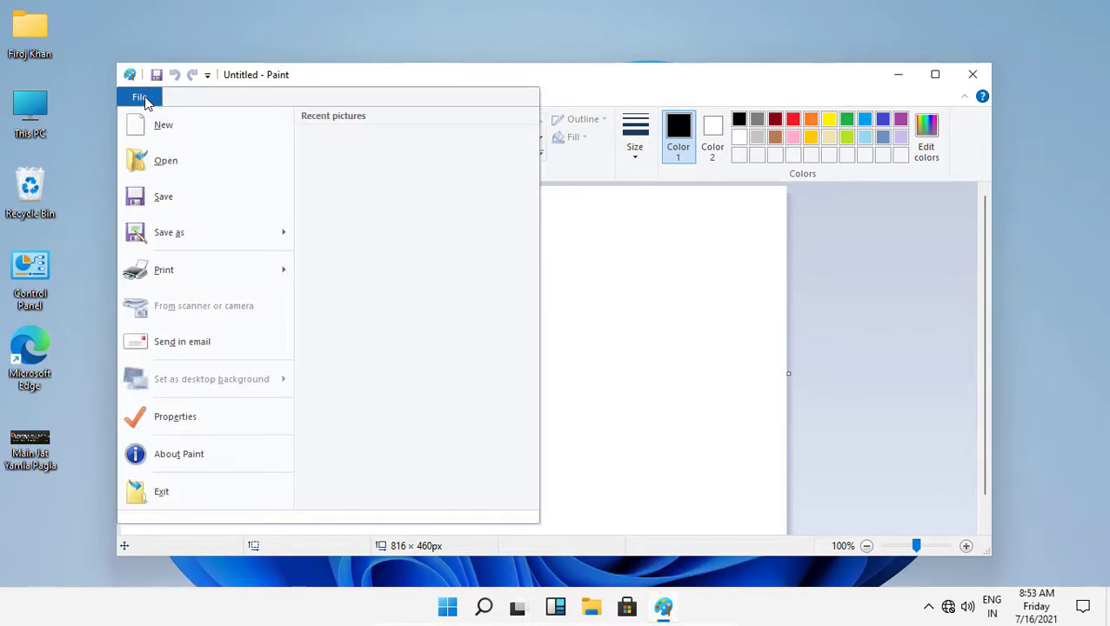
click(689, 255)
click(971, 75)
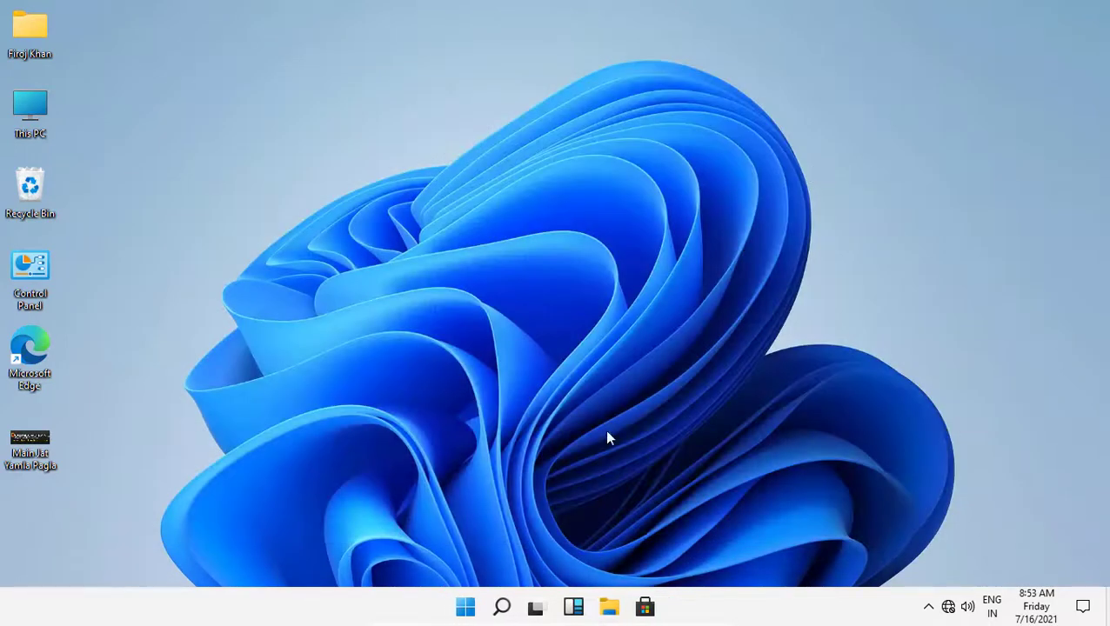
Step: Launch Notepad to view its blank document window and close it
click(467, 607)
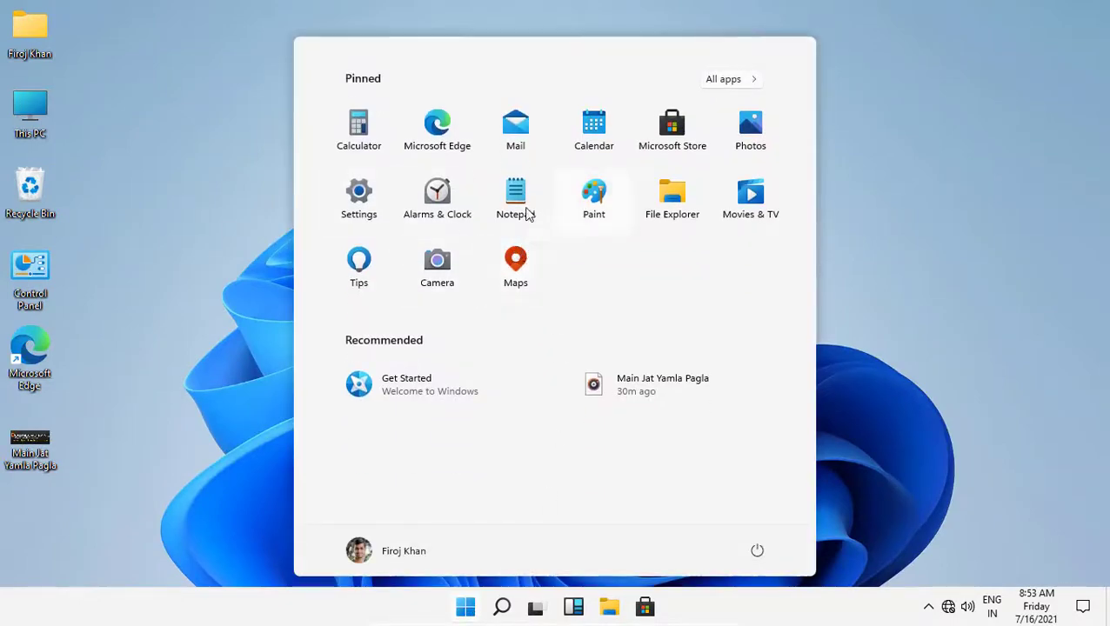
click(518, 198)
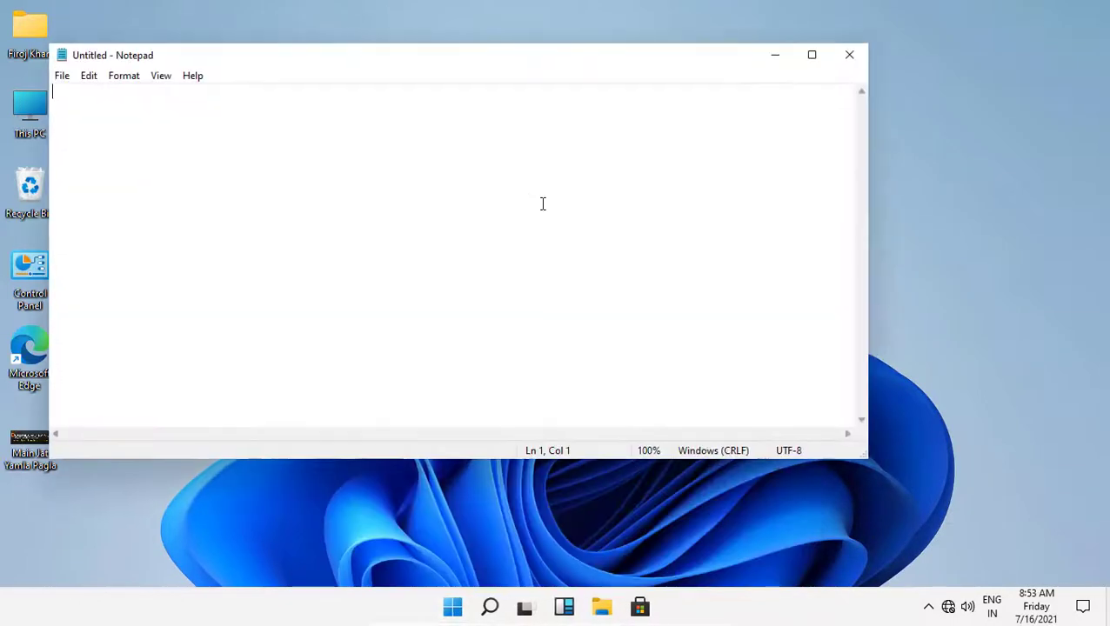
click(850, 56)
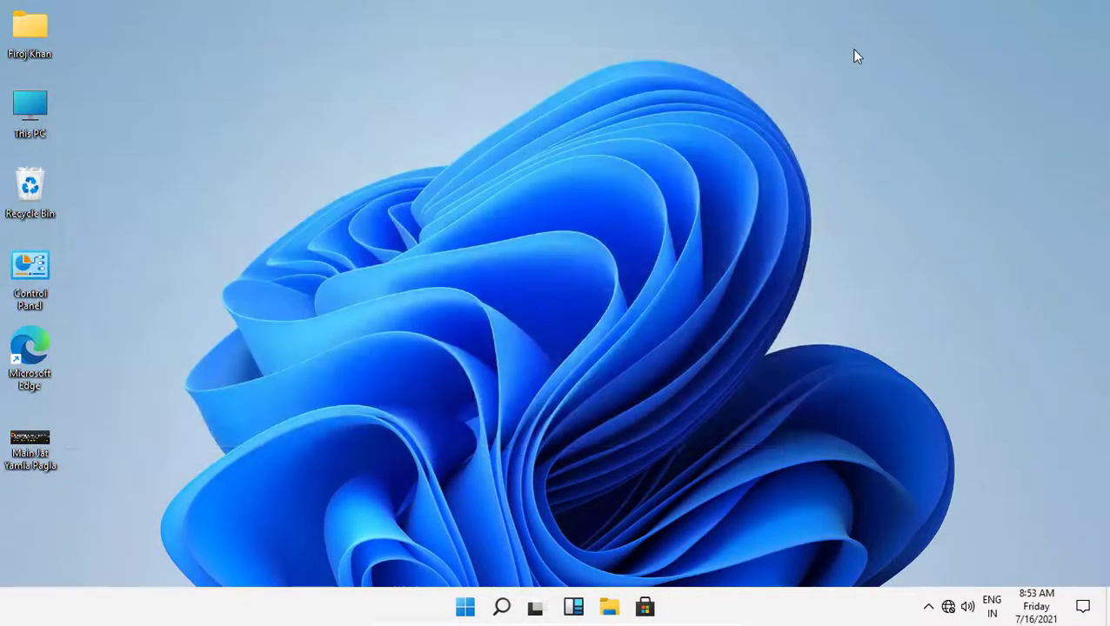
Step: Open the properties of This PC, review the device and Windows specifications, and close the window
right_click(28, 110)
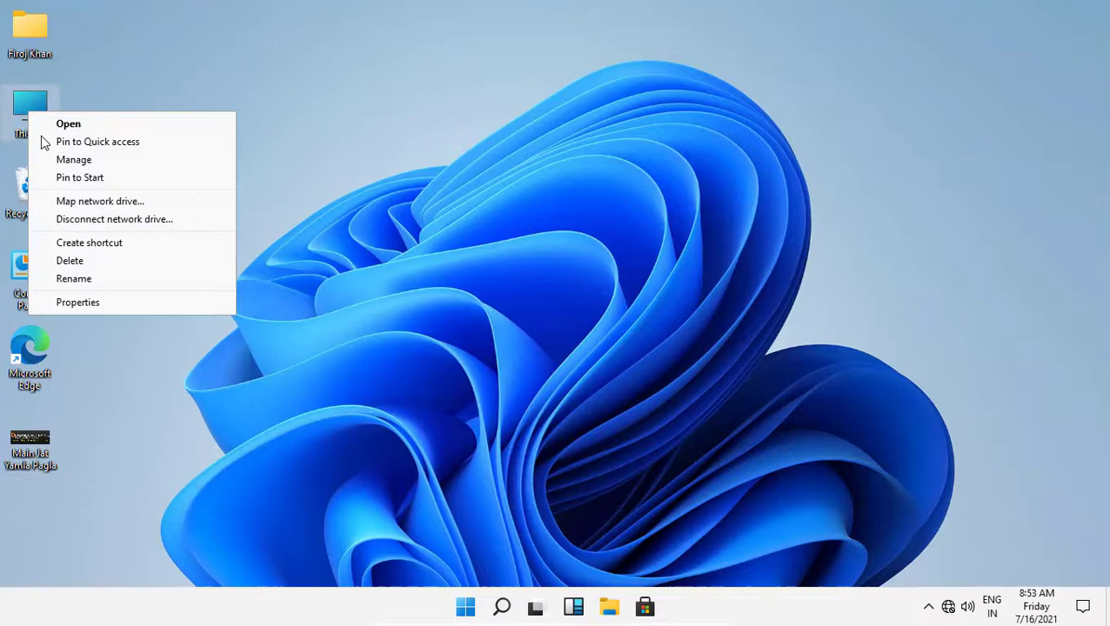
click(78, 303)
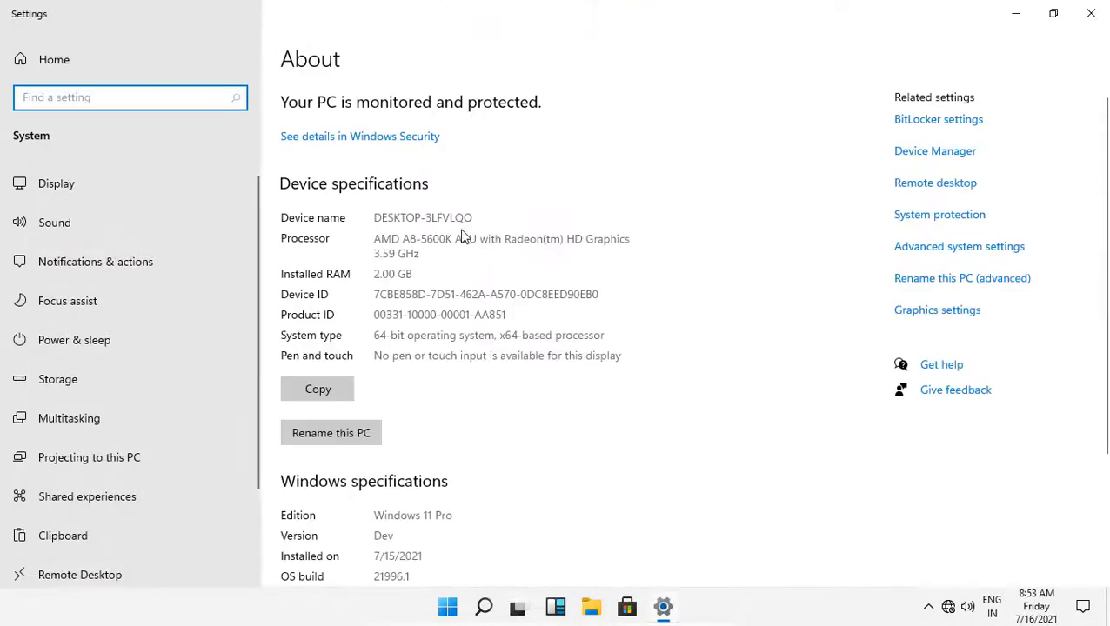
scroll(530, 270, down, 4)
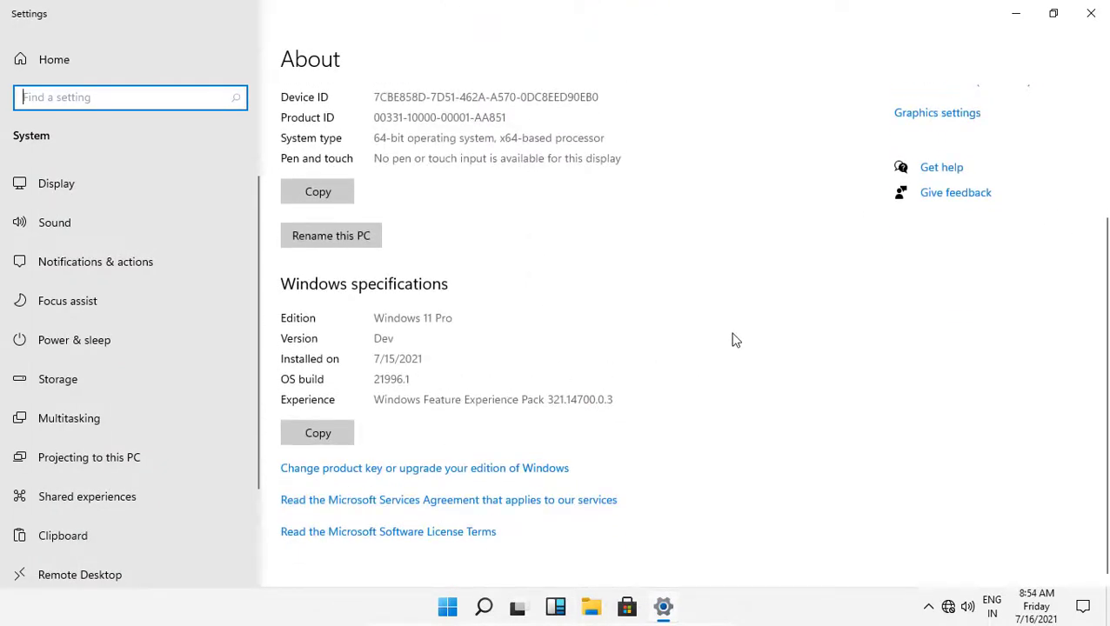
click(1090, 13)
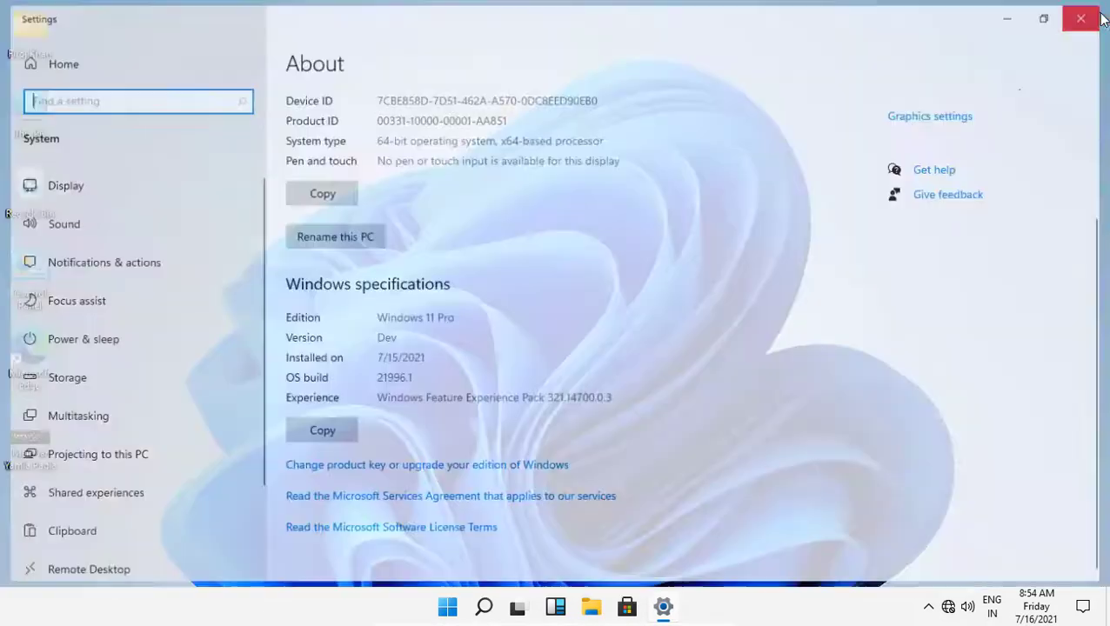